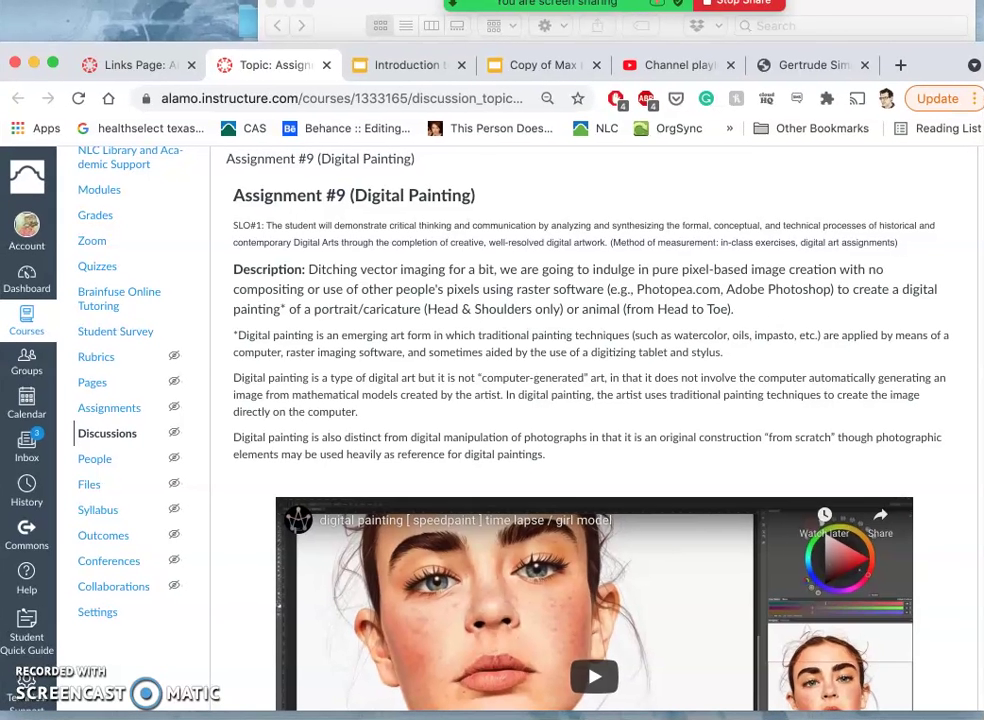
# - Narrow the browser window and scroll the Assignment #9 page down to the embedded speedpaint video
pyautogui.moveTo(973, 694)
pyautogui.mouseDown()
pyautogui.moveTo(962, 704)
pyautogui.moveTo(979, 710)
pyautogui.mouseUp()
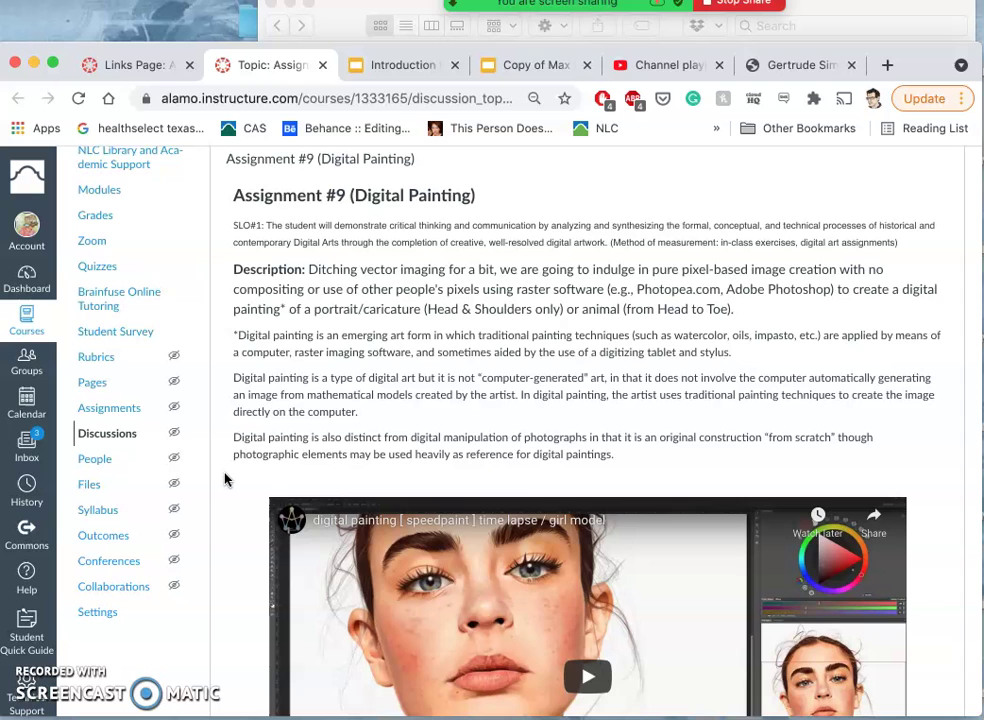
pyautogui.scroll(-5, 230, 476)
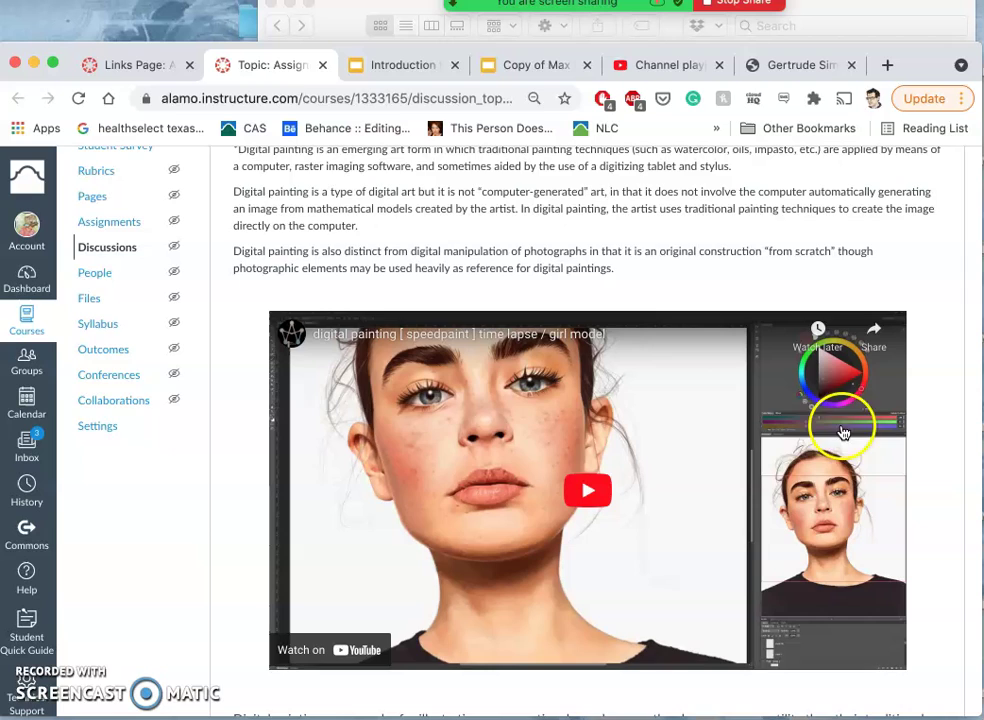
pyautogui.scroll(-6, 587, 596)
pyautogui.scroll(-7, 587, 596)
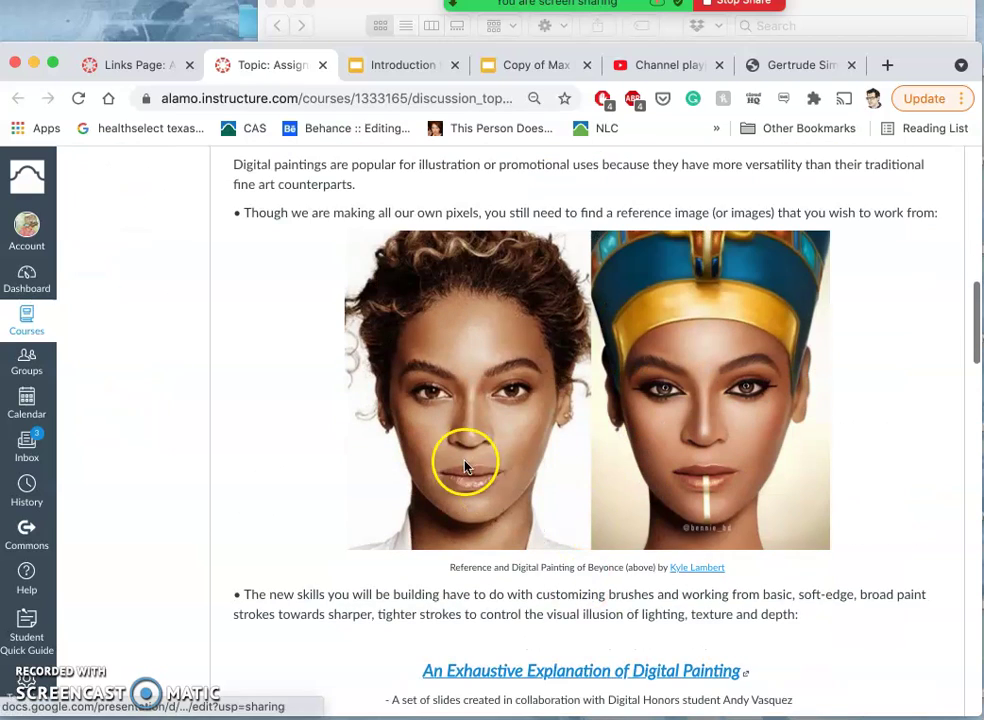
pyautogui.scroll(9, 560, 461)
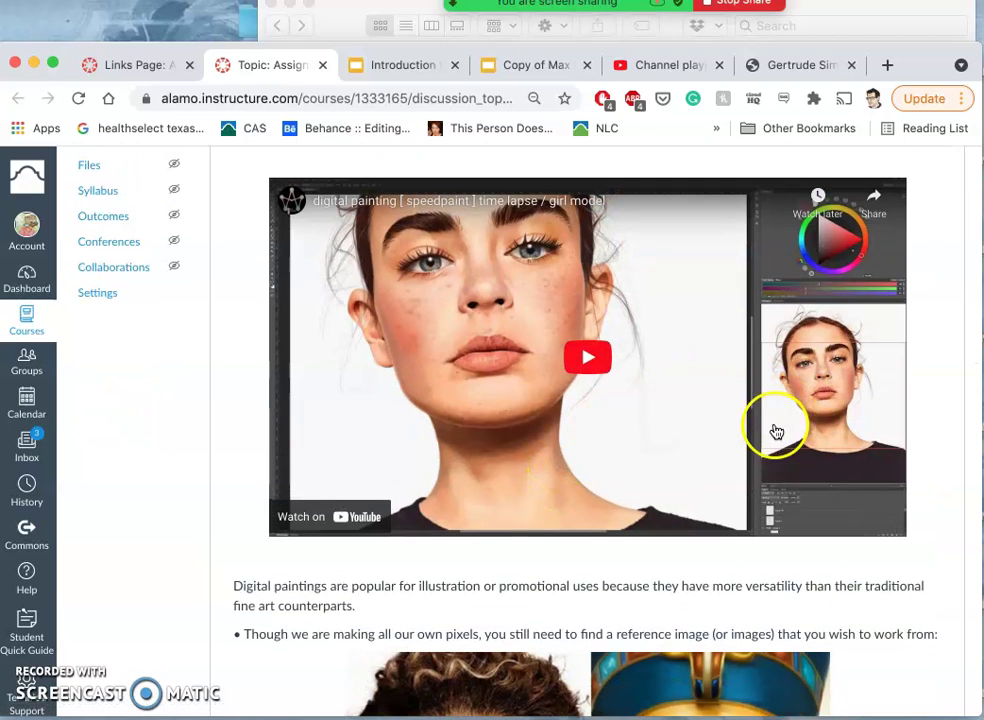
# - Play the speedpaint video muted, skipping ahead through 1:57 and 2:25 to about 2:35
pyautogui.click(584, 363)
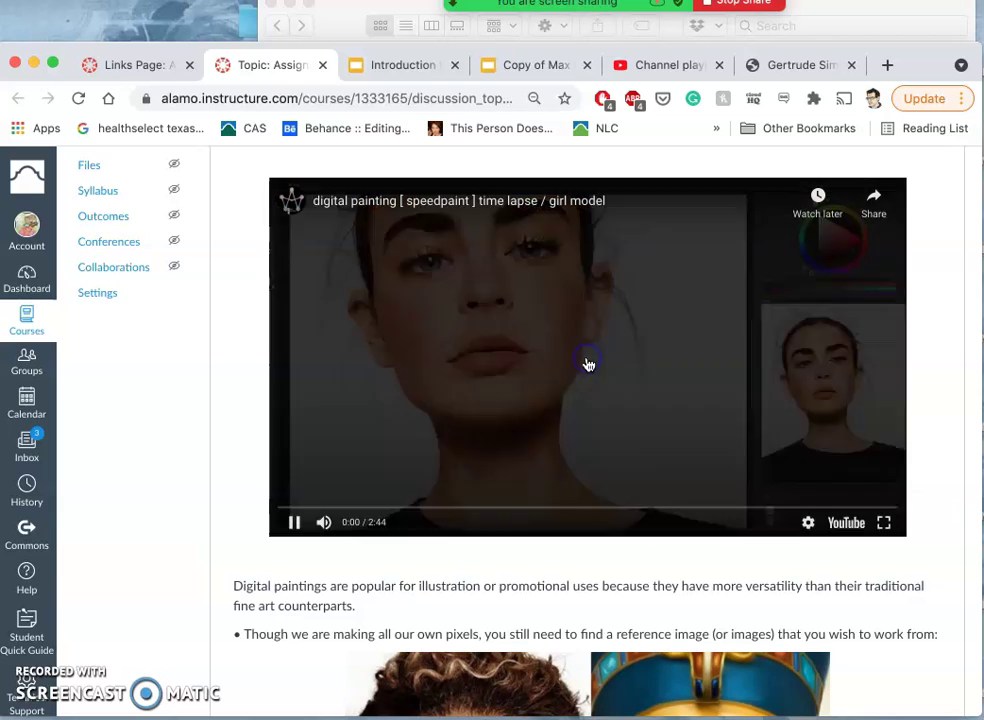
pyautogui.click(324, 522)
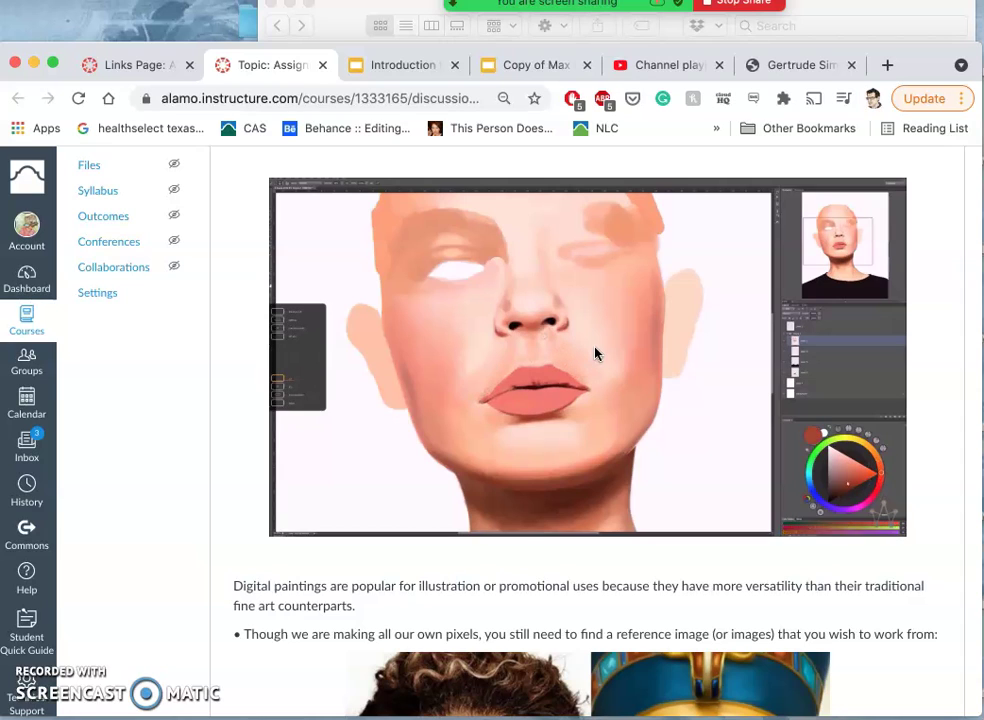
pyautogui.moveTo(595, 367)
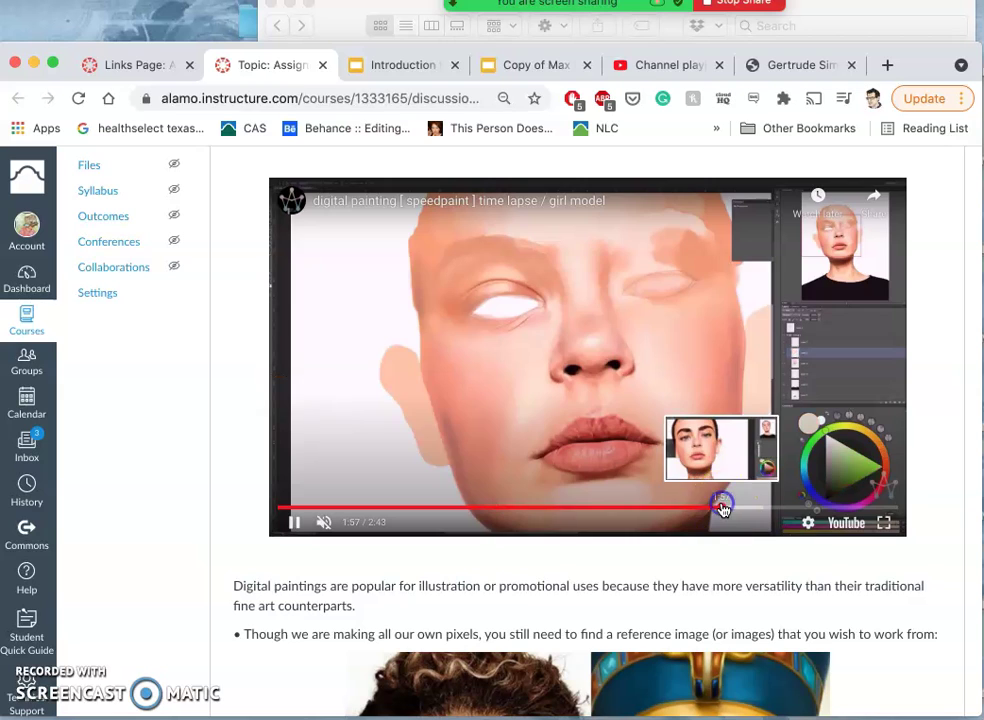
pyautogui.click(723, 509)
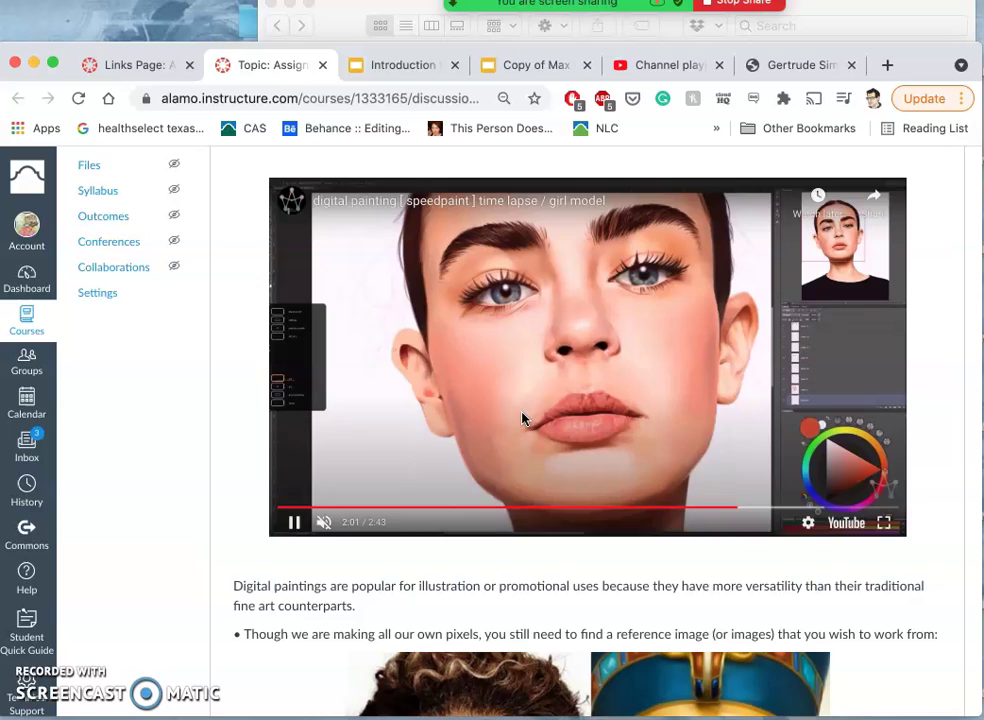
pyautogui.click(522, 410)
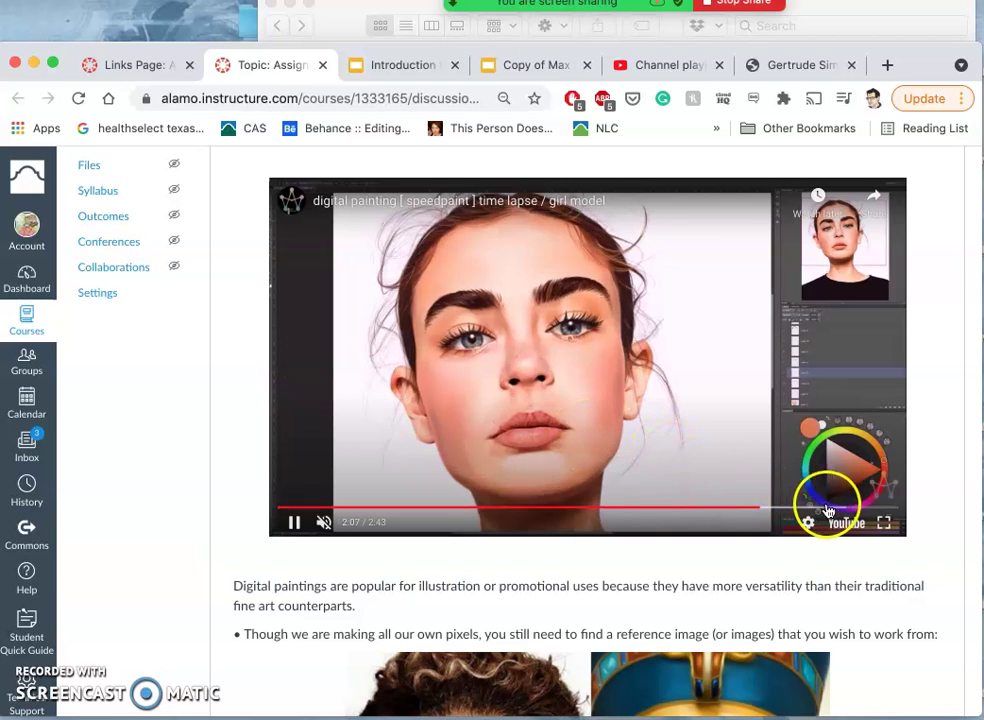
pyautogui.click(828, 508)
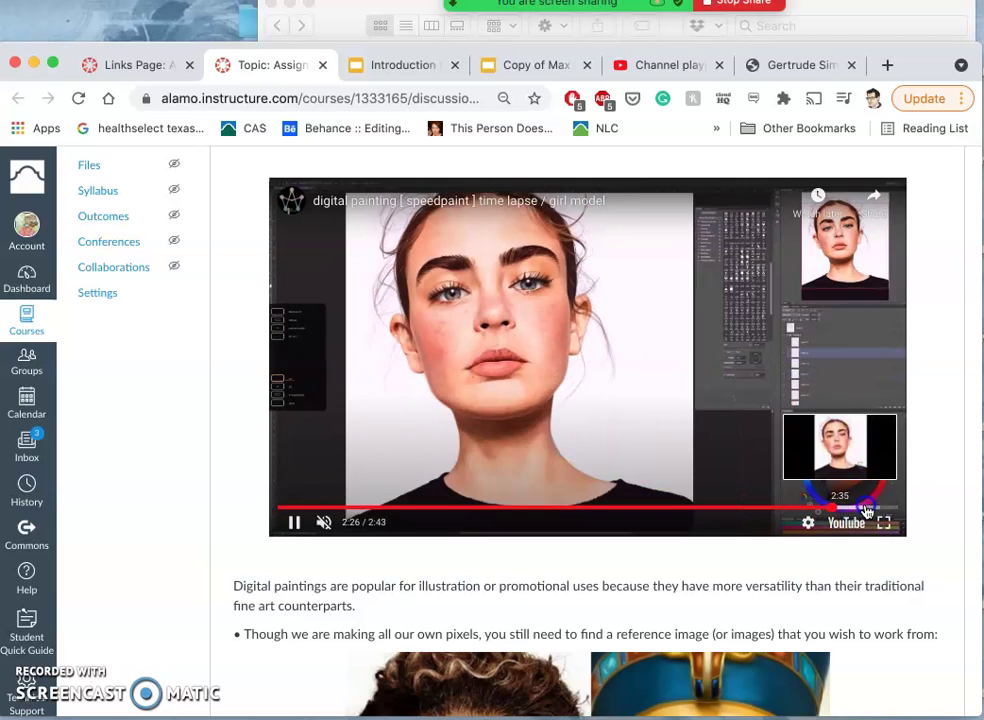
pyautogui.click(866, 508)
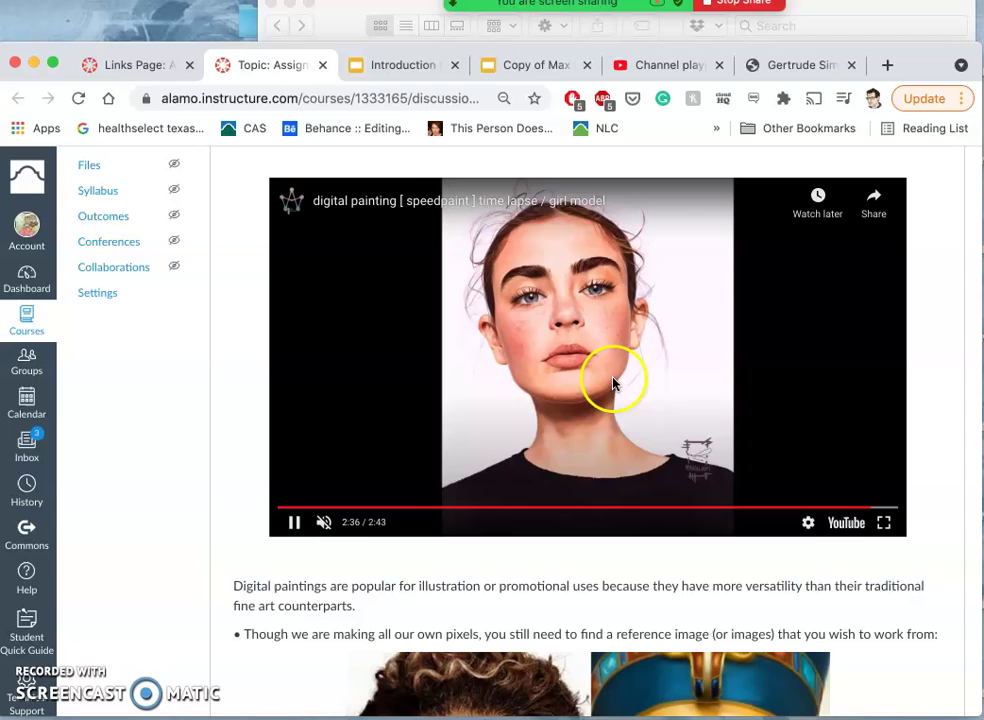
pyautogui.scroll(-5, 595, 404)
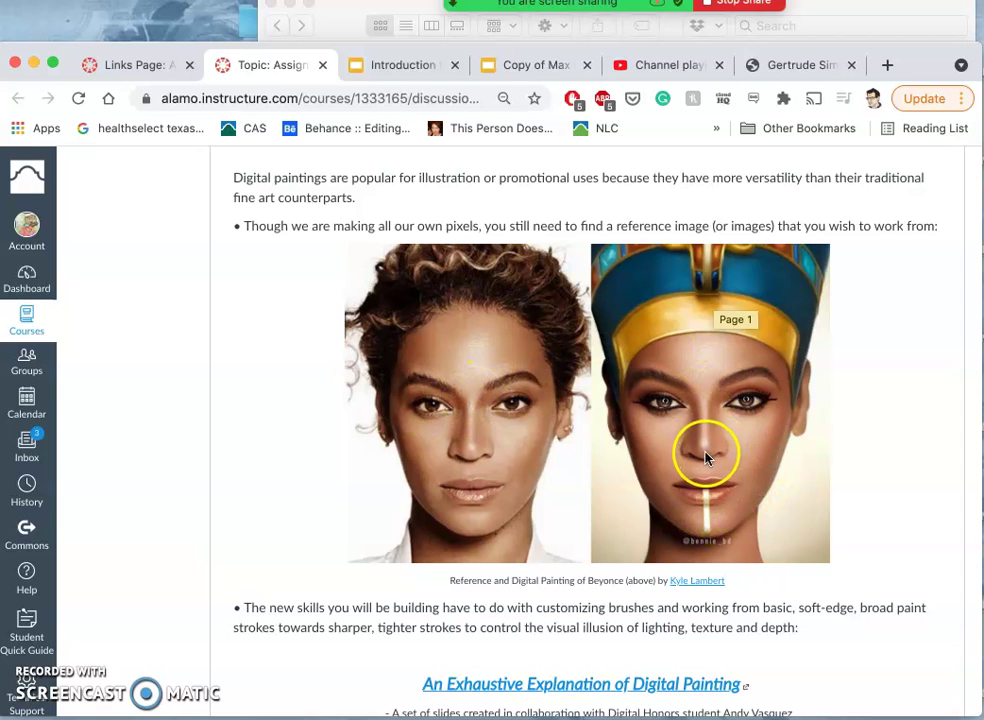
# - Scroll past the Beyonce reference and Inspiration examples to the Aretha Franklin sketch-to-poster images
pyautogui.scroll(-5, 705, 457)
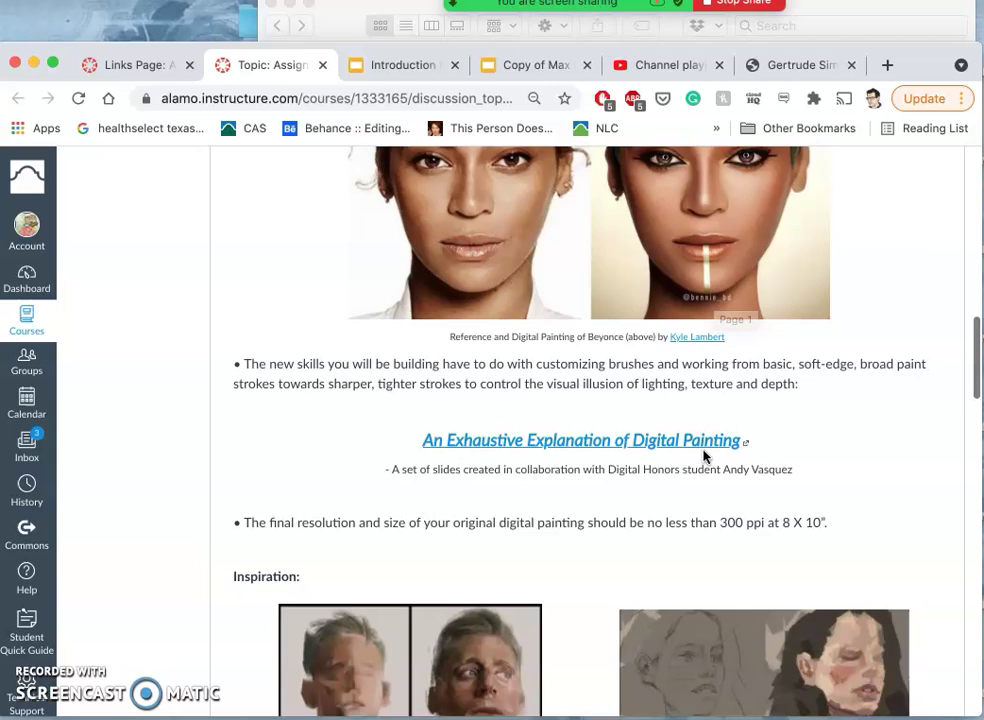
pyautogui.scroll(-6, 705, 457)
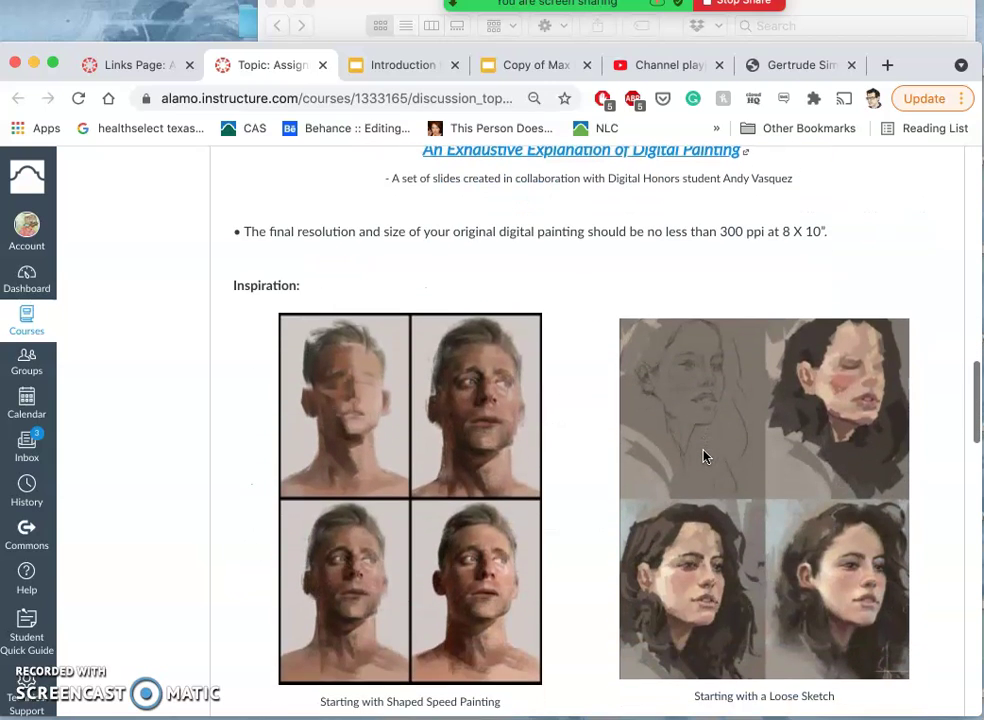
pyautogui.scroll(-2, 704, 456)
pyautogui.click(669, 457)
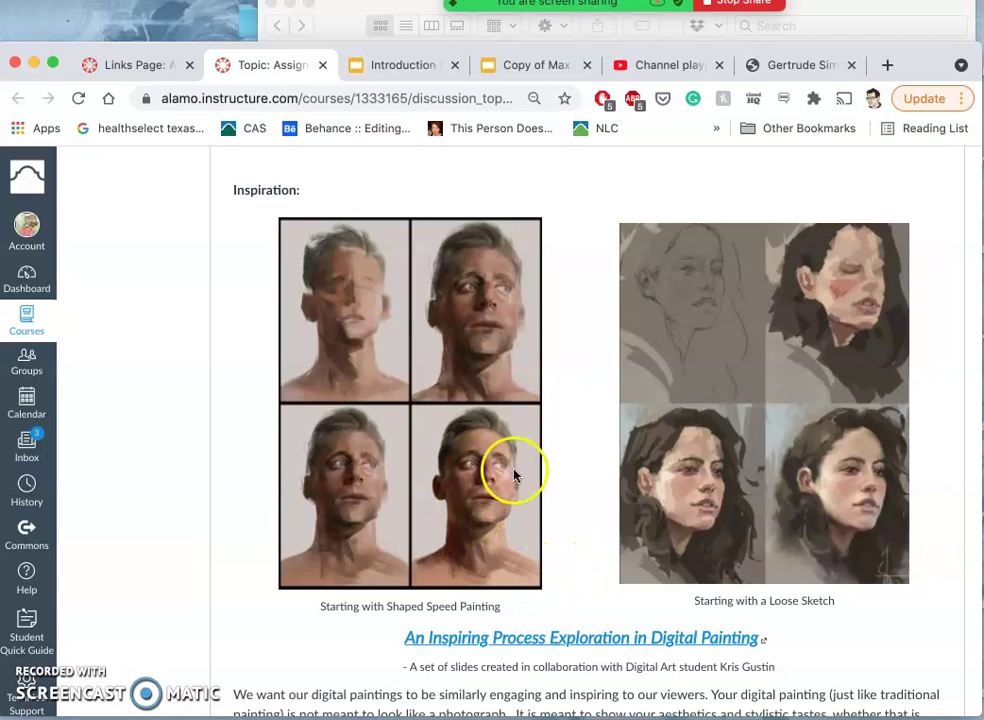
pyautogui.scroll(-5, 495, 530)
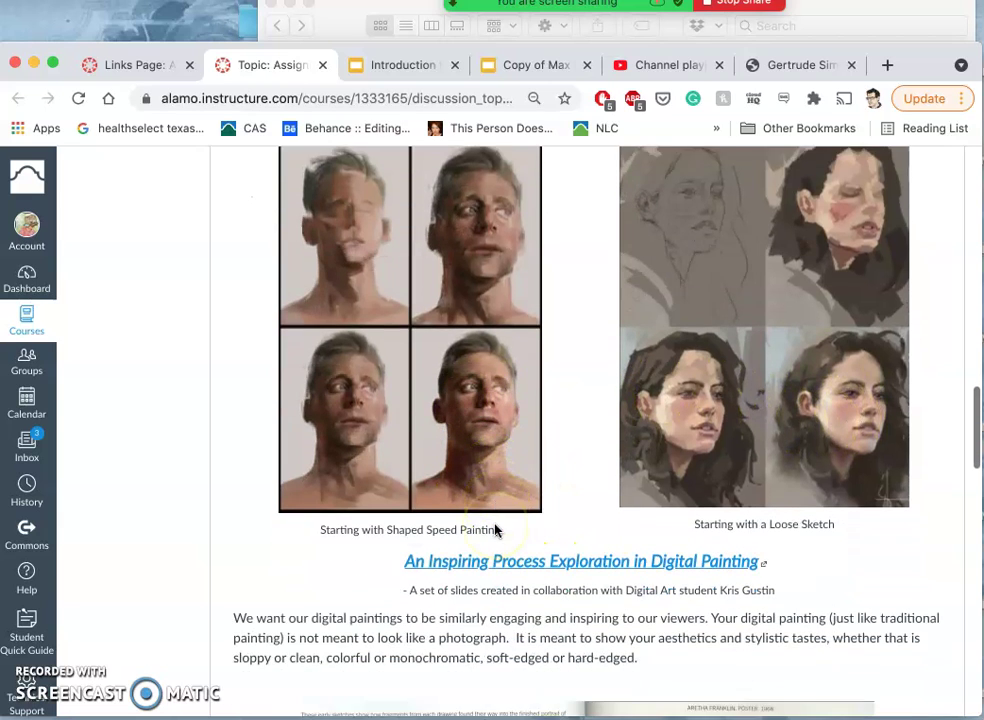
pyautogui.scroll(-2, 495, 530)
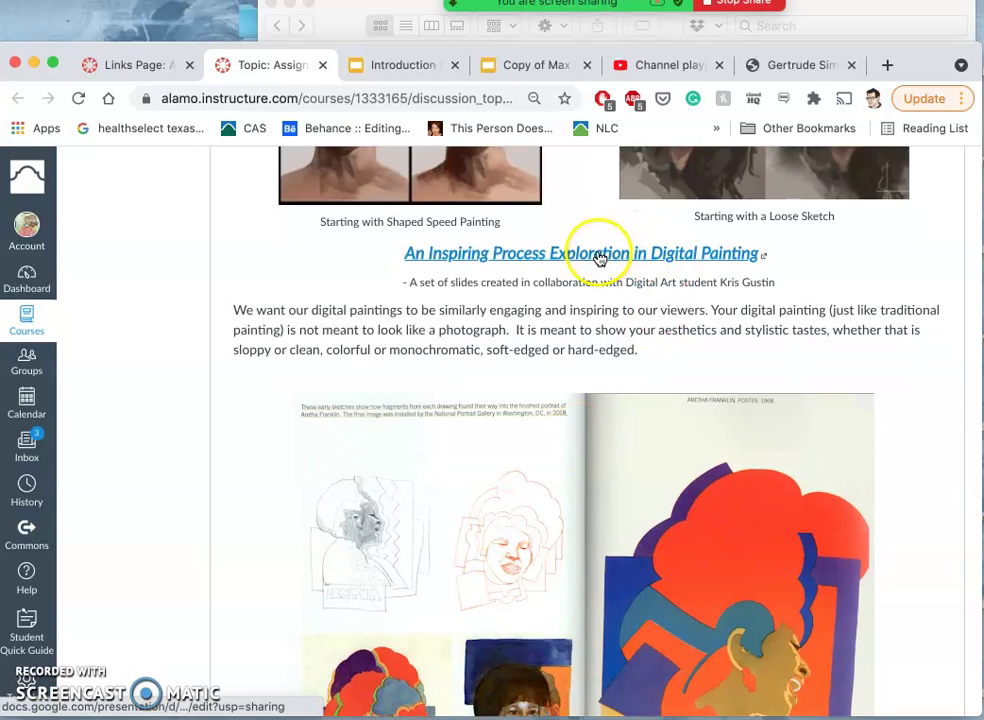
# - View slide 2's painting-steps chart in Introduction to Digital Painting, then return to the Canvas discussion
pyautogui.click(547, 65)
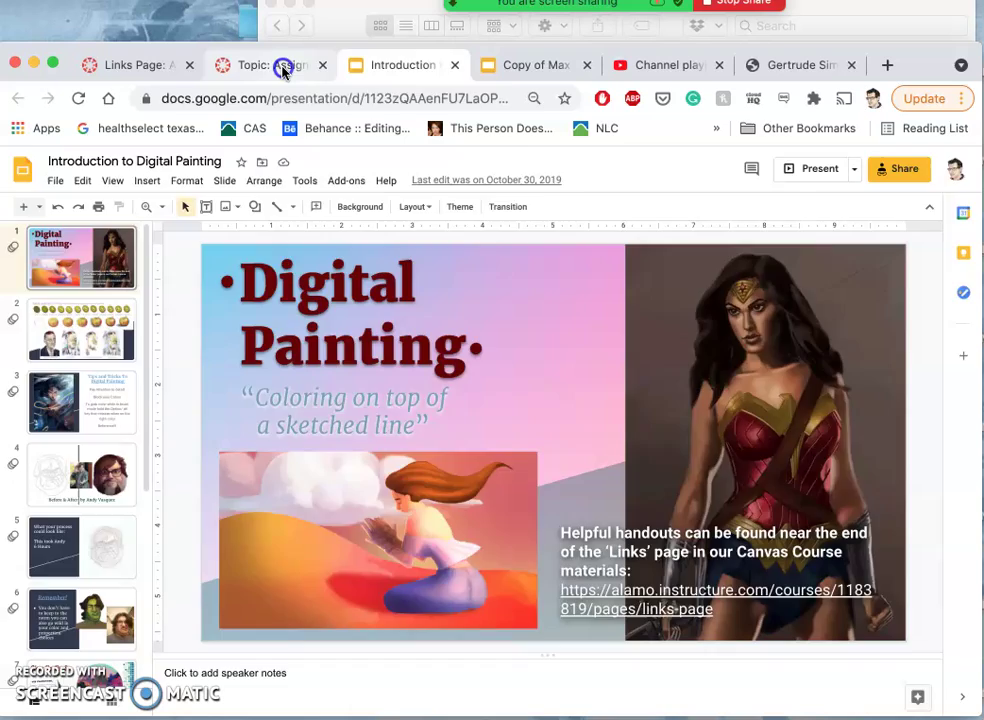
pyautogui.click(283, 67)
pyautogui.scroll(-7, 565, 370)
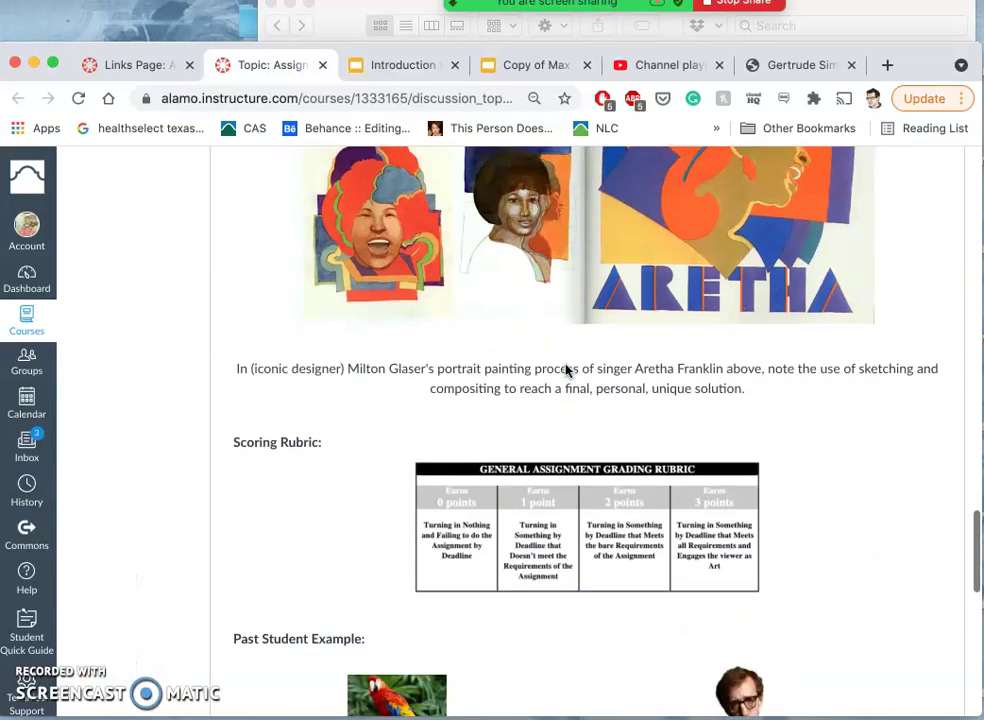
pyautogui.scroll(14, 565, 370)
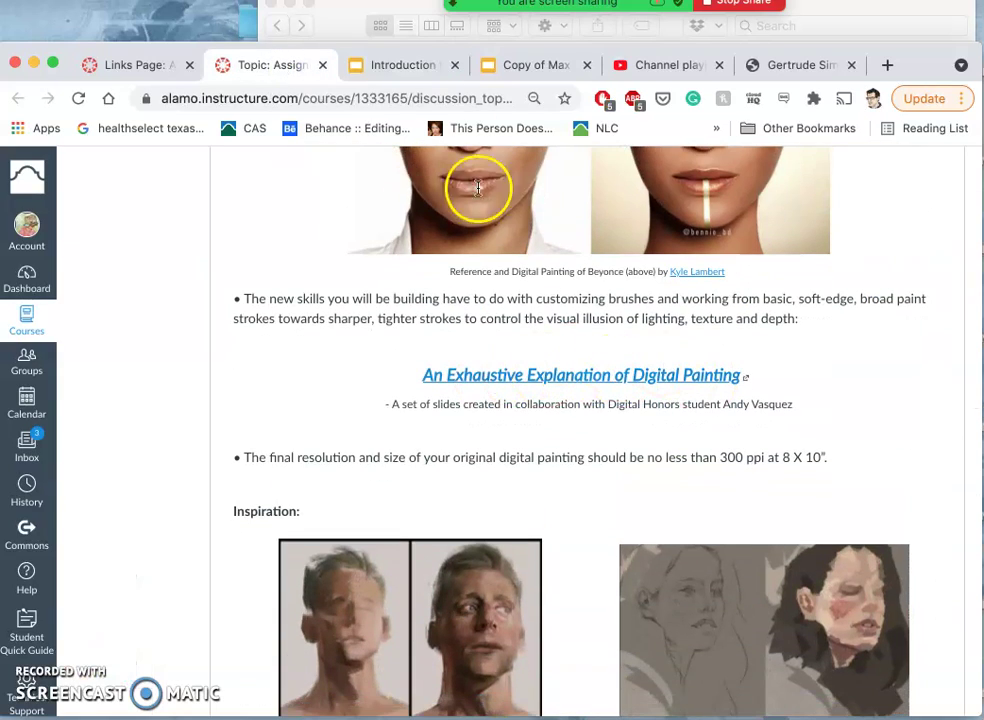
pyautogui.click(410, 65)
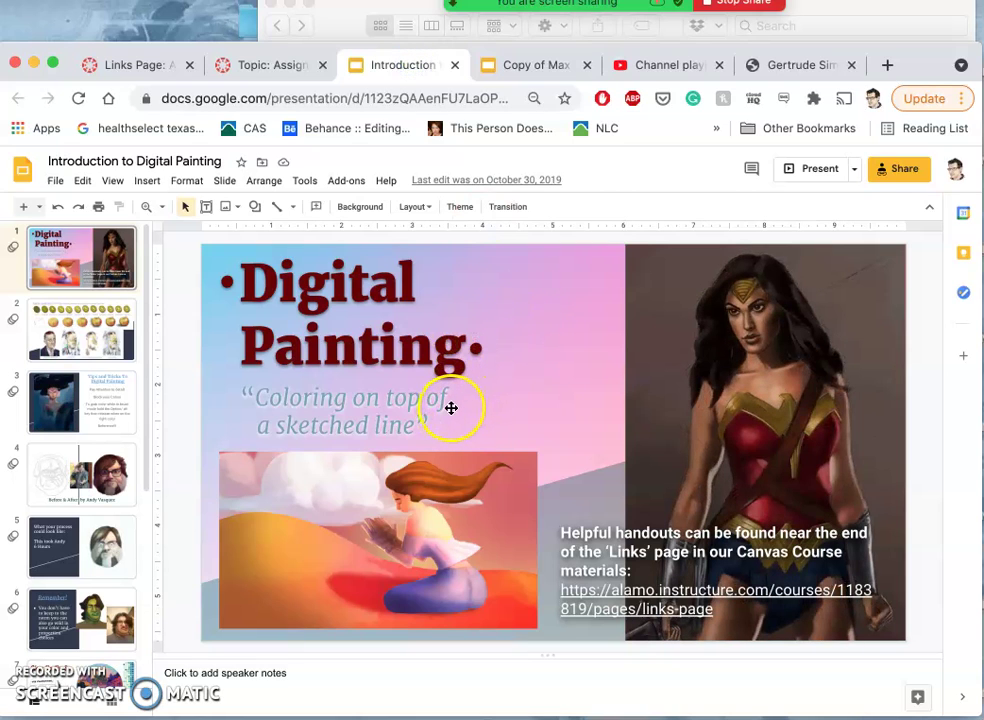
pyautogui.click(97, 341)
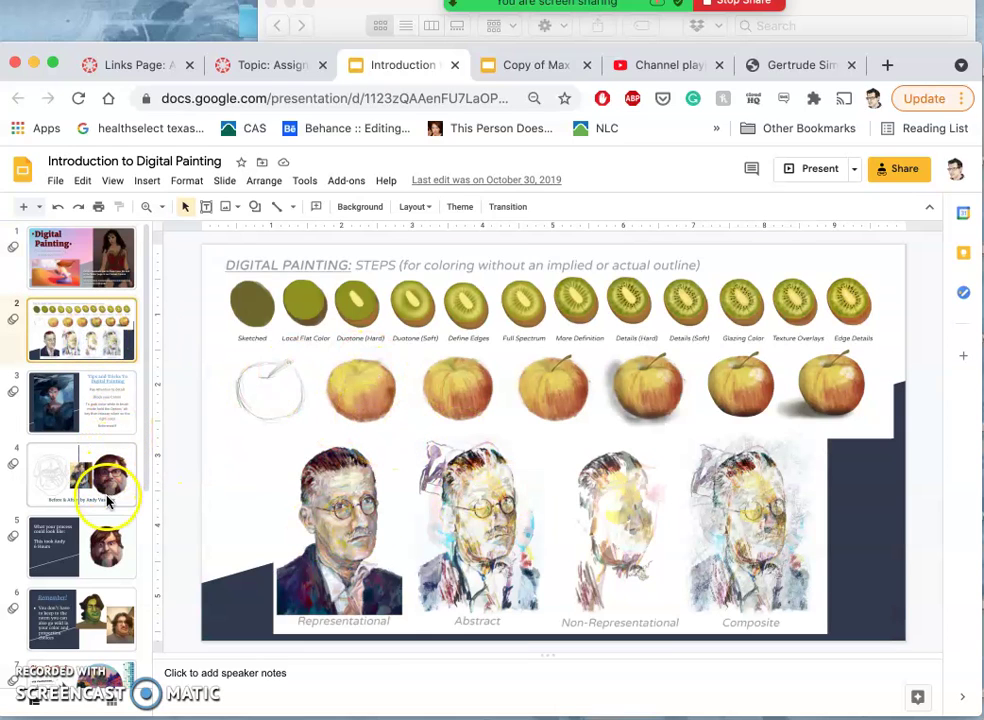
pyautogui.scroll(-5, 105, 556)
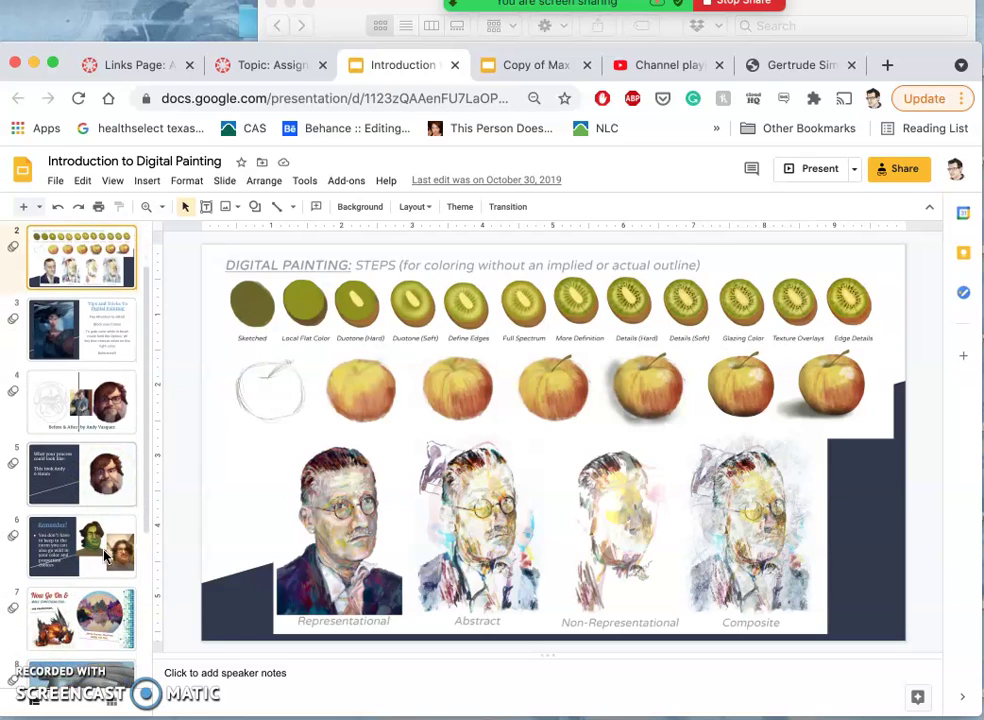
pyautogui.scroll(-6, 105, 556)
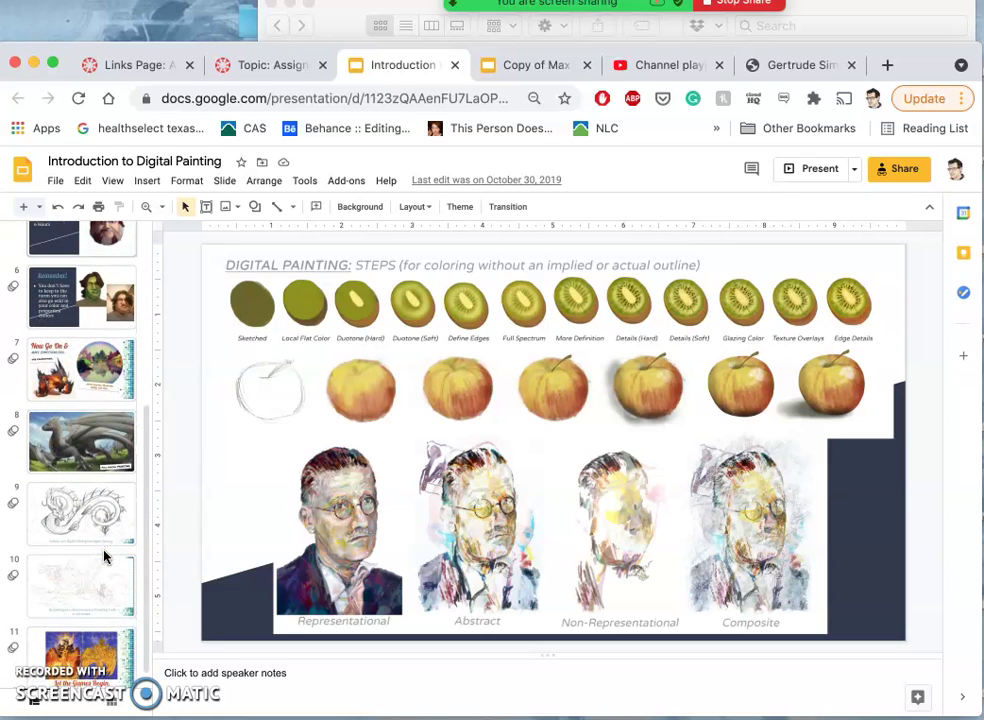
pyautogui.scroll(5, 105, 557)
pyautogui.scroll(5, 105, 556)
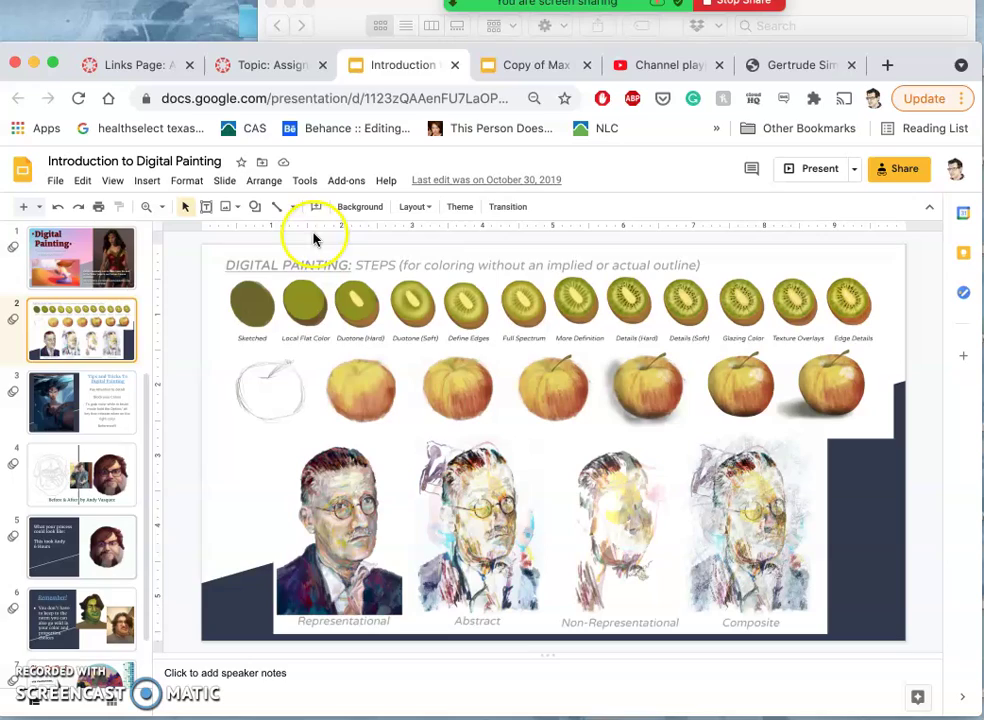
pyautogui.click(287, 72)
# - Scroll past the student parrot and caricature paintings and right-click the imgur.com portfolio link
pyautogui.scroll(-10, 589, 296)
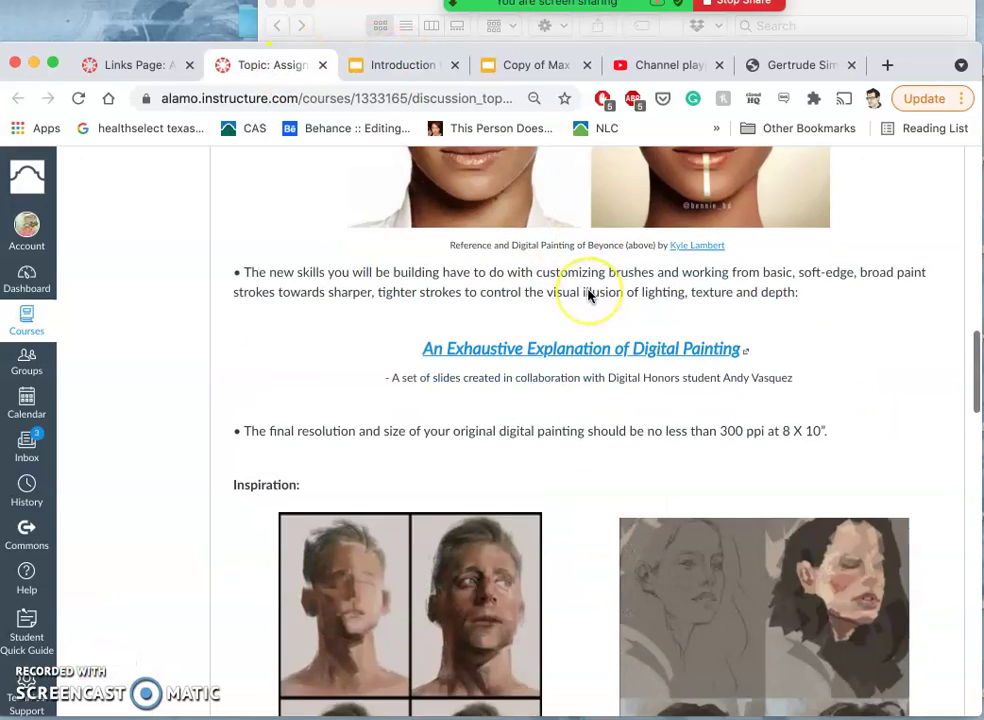
pyautogui.scroll(-19, 589, 296)
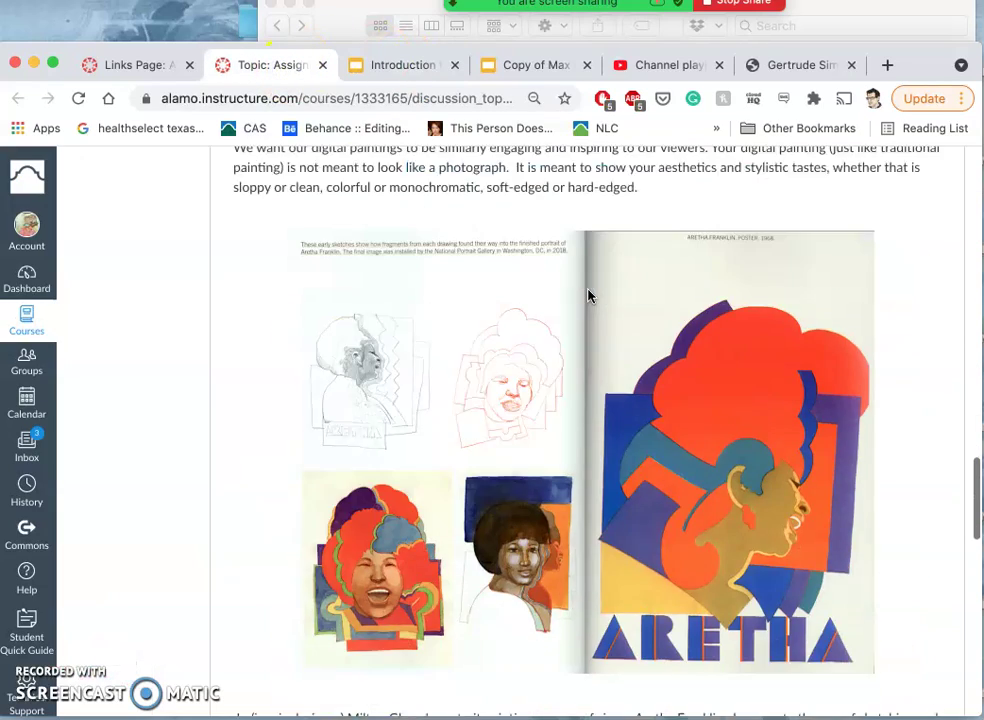
pyautogui.scroll(-5, 589, 296)
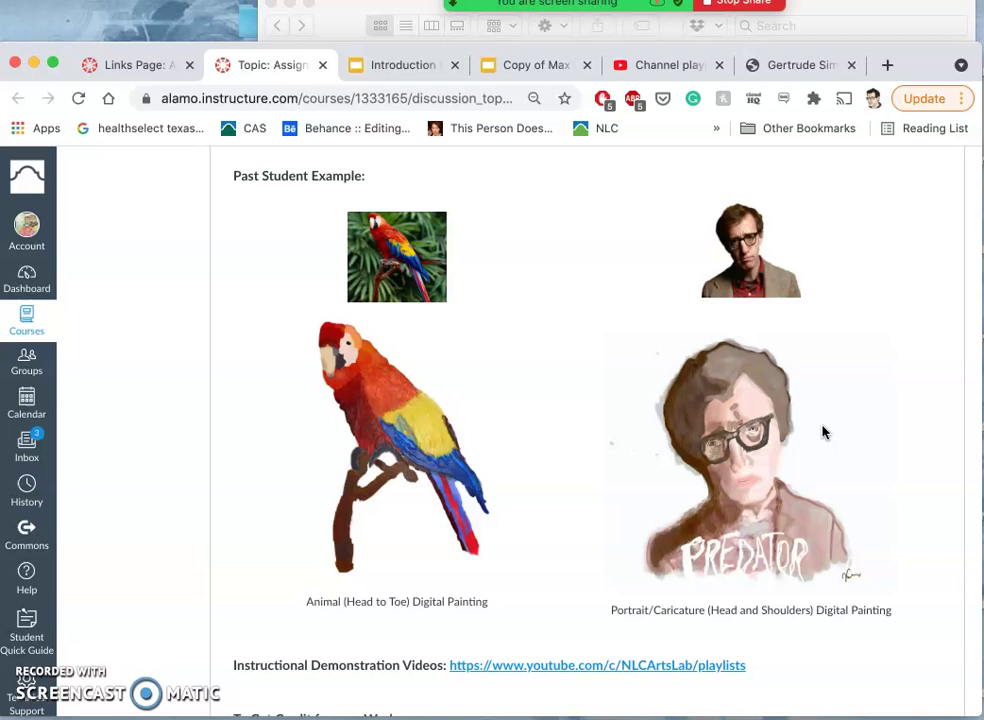
pyautogui.scroll(-3, 823, 432)
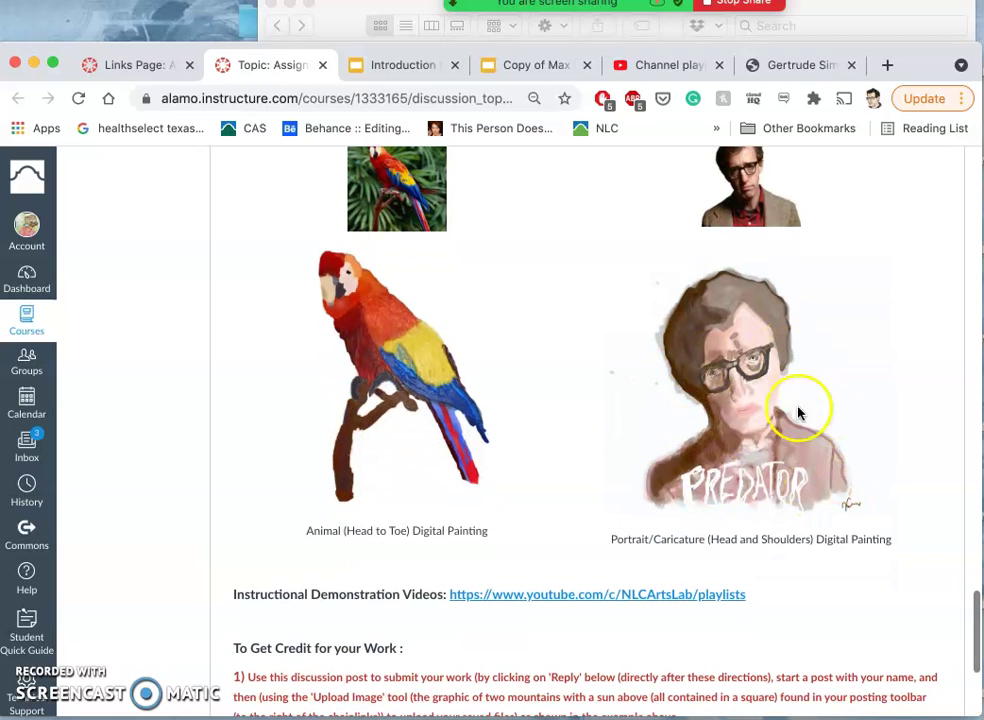
pyautogui.scroll(-2, 697, 444)
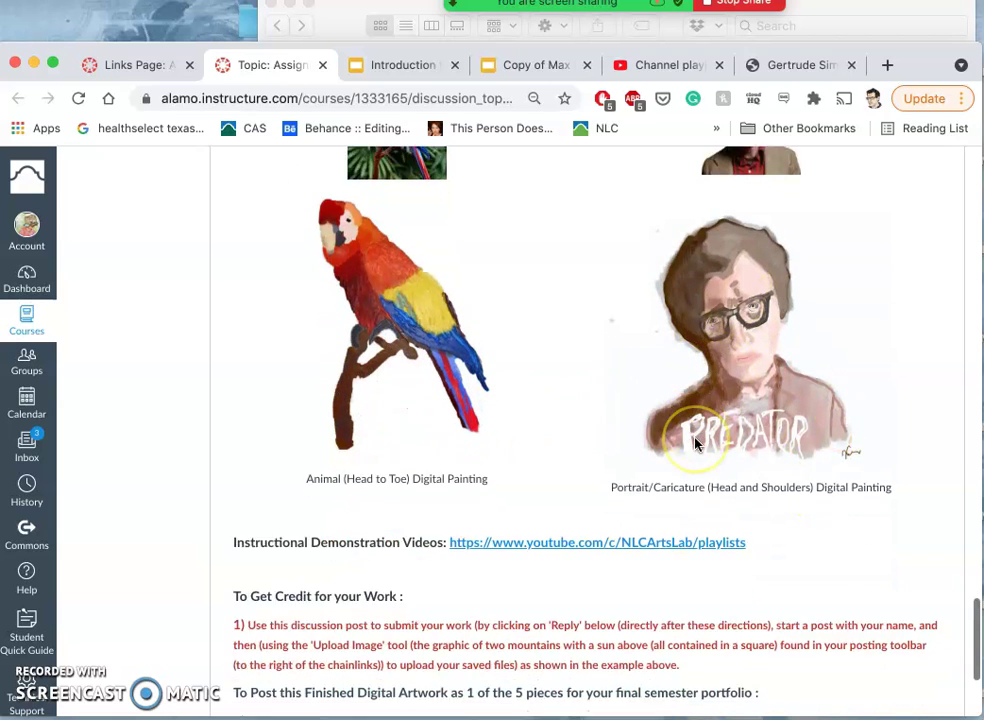
pyautogui.scroll(-4, 697, 444)
pyautogui.scroll(2, 697, 444)
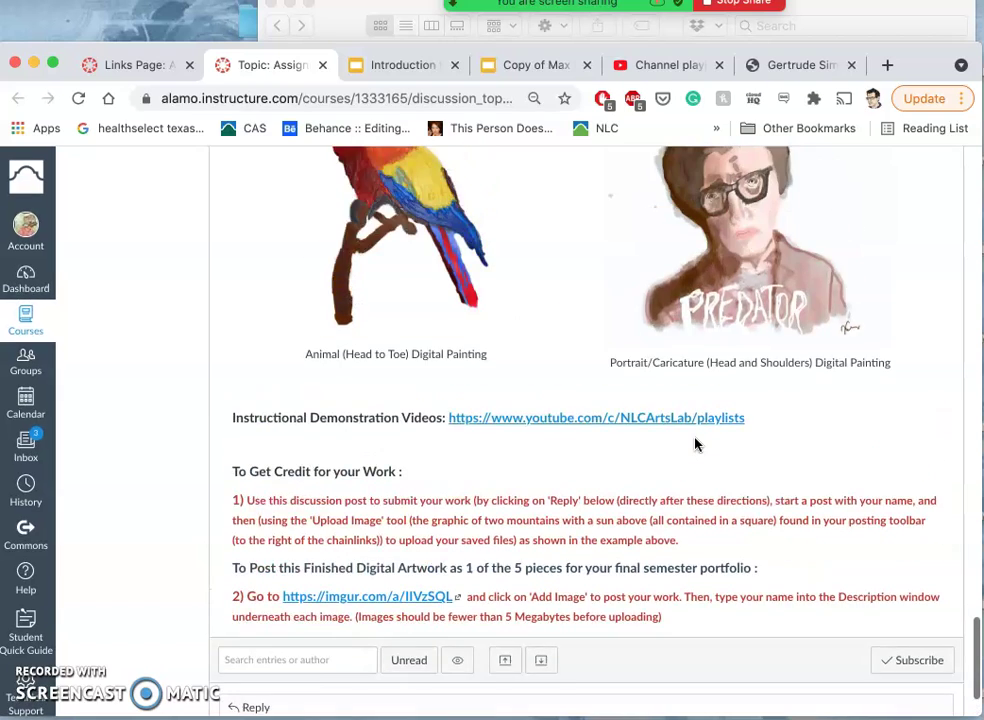
pyautogui.scroll(5, 697, 444)
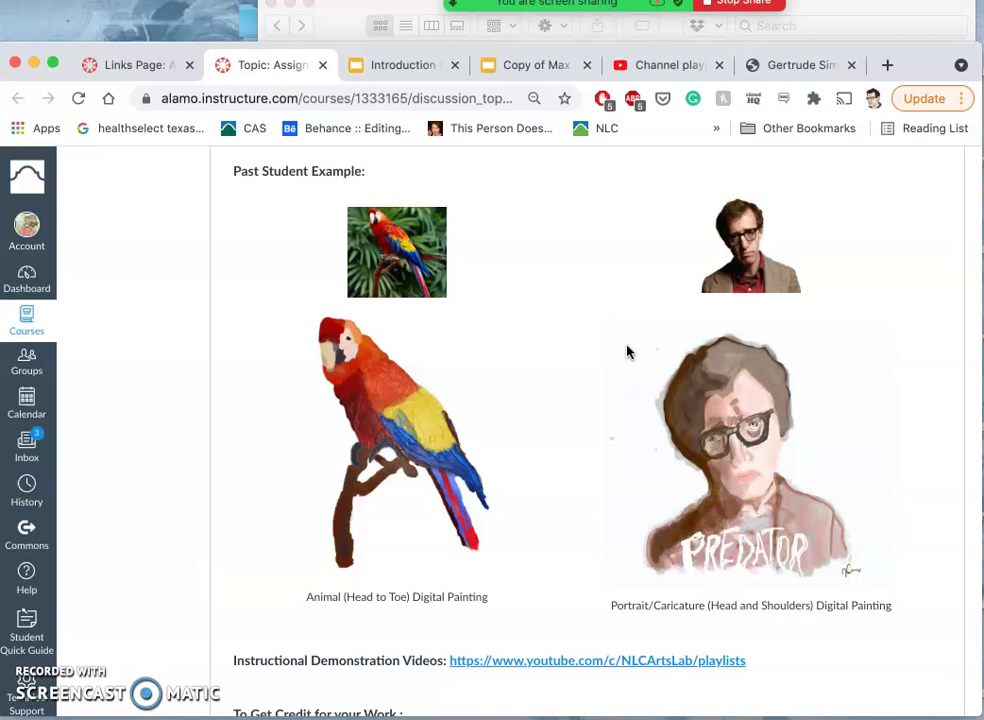
pyautogui.scroll(-4, 600, 400)
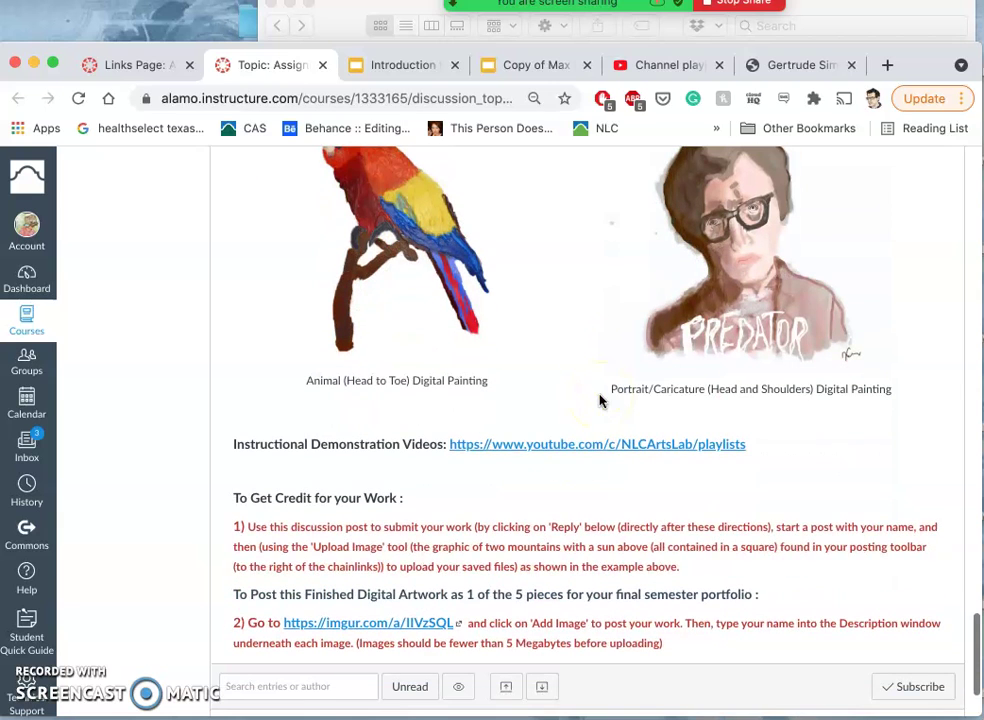
pyautogui.rightClick(388, 625)
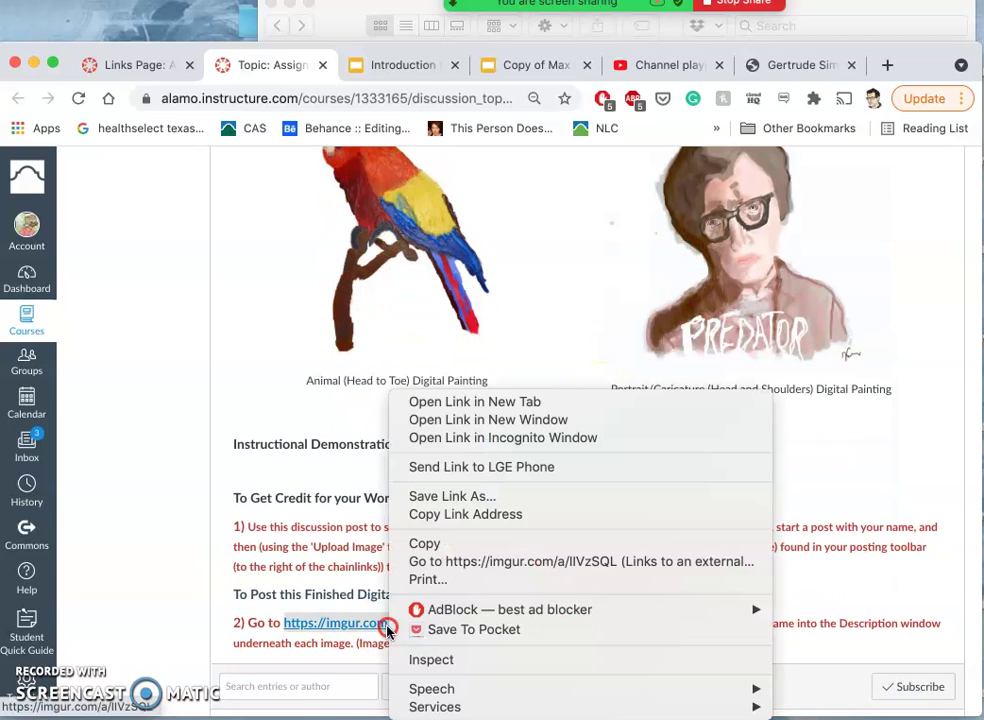
# - Open the Imgur portfolio link in a new tab and switch to it
pyautogui.click(451, 401)
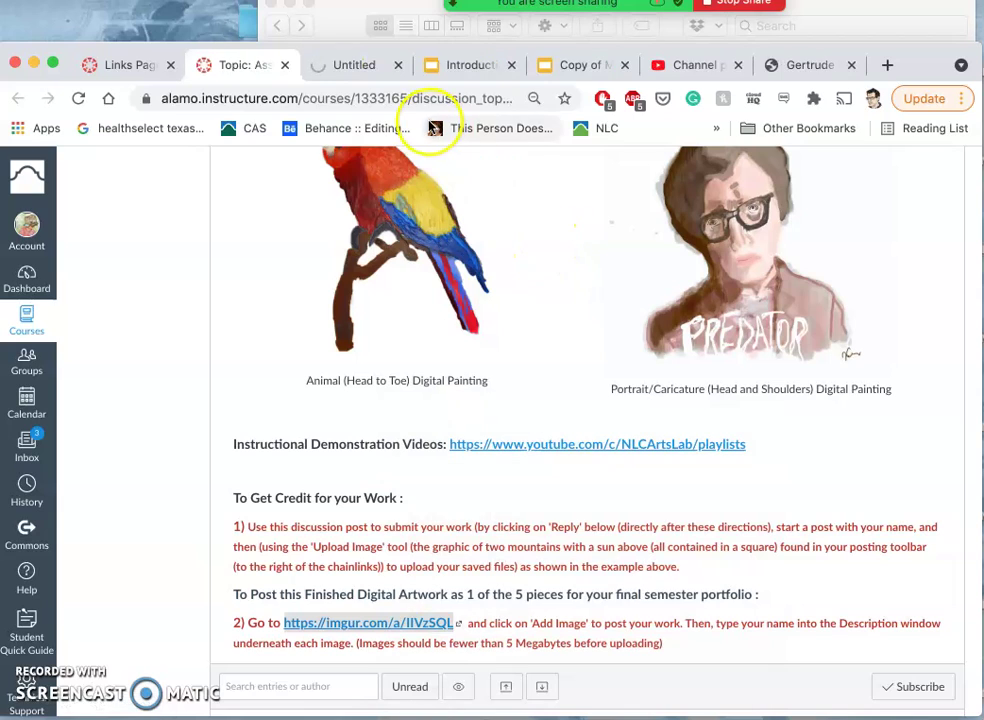
pyautogui.click(383, 73)
pyautogui.click(527, 367)
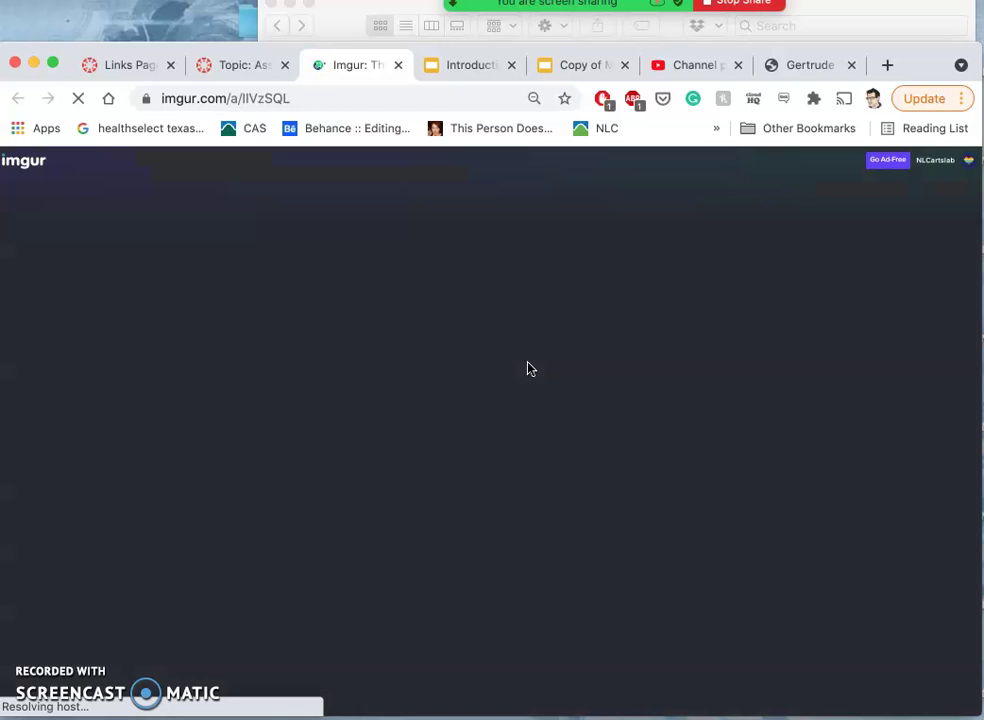
# - Scroll through the 'POST FINAL PORTFOLIO ASSIGN. #7 HERE' album's Godzilla mask photo and paintings
pyautogui.scroll(-3, 530, 370)
pyautogui.scroll(-9, 527, 369)
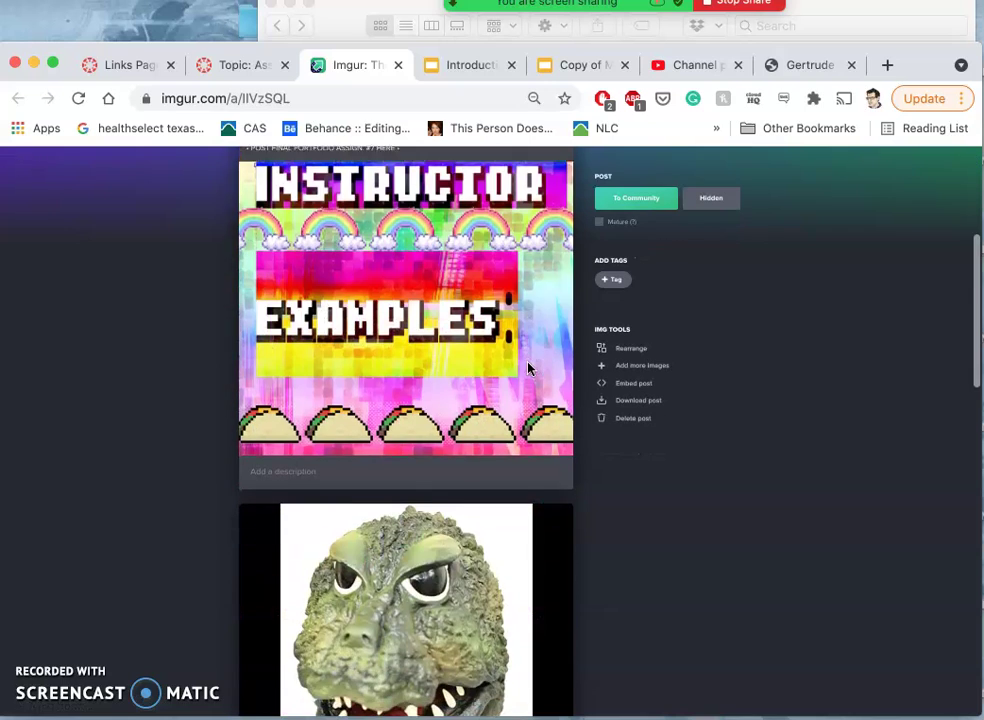
pyautogui.click(461, 358)
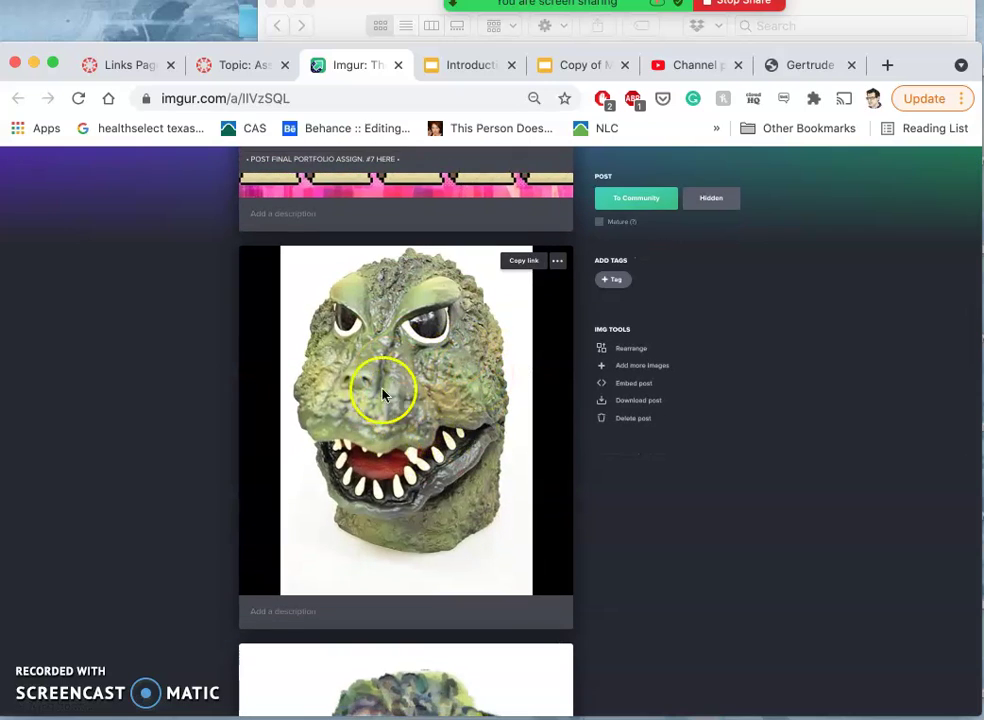
pyautogui.scroll(-4, 424, 533)
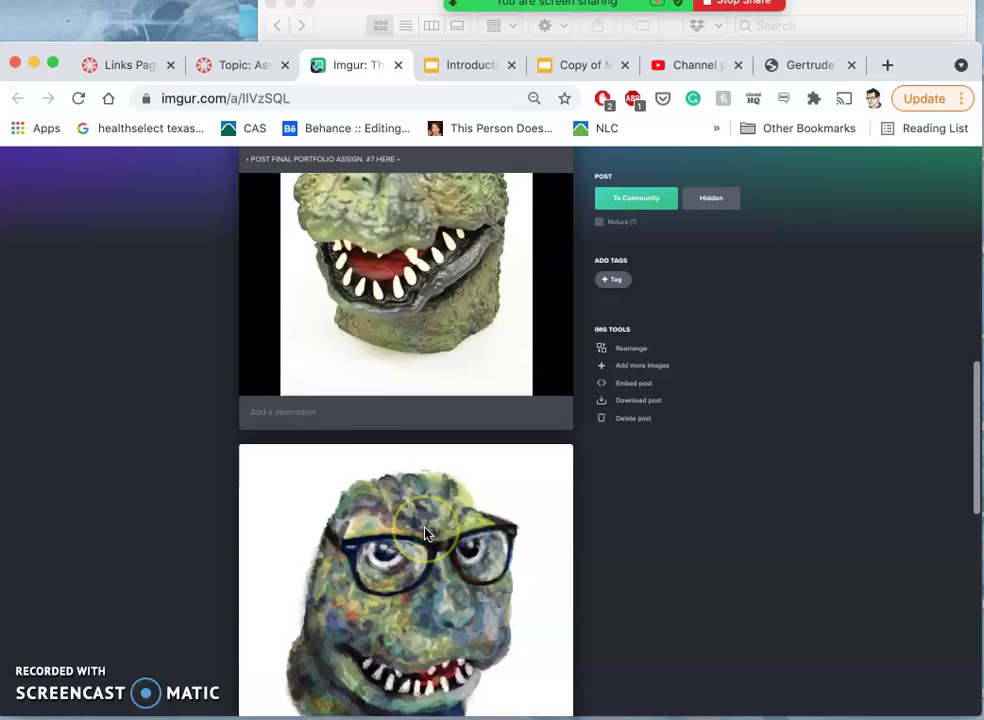
pyautogui.scroll(4, 428, 529)
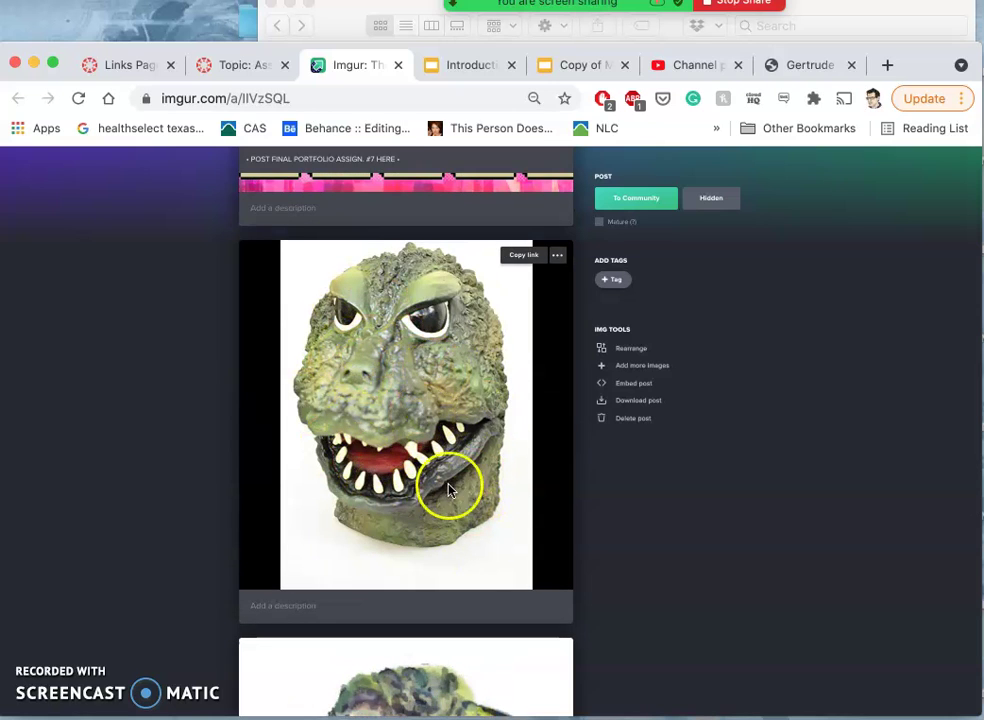
pyautogui.scroll(-1, 449, 490)
pyautogui.scroll(-5, 452, 468)
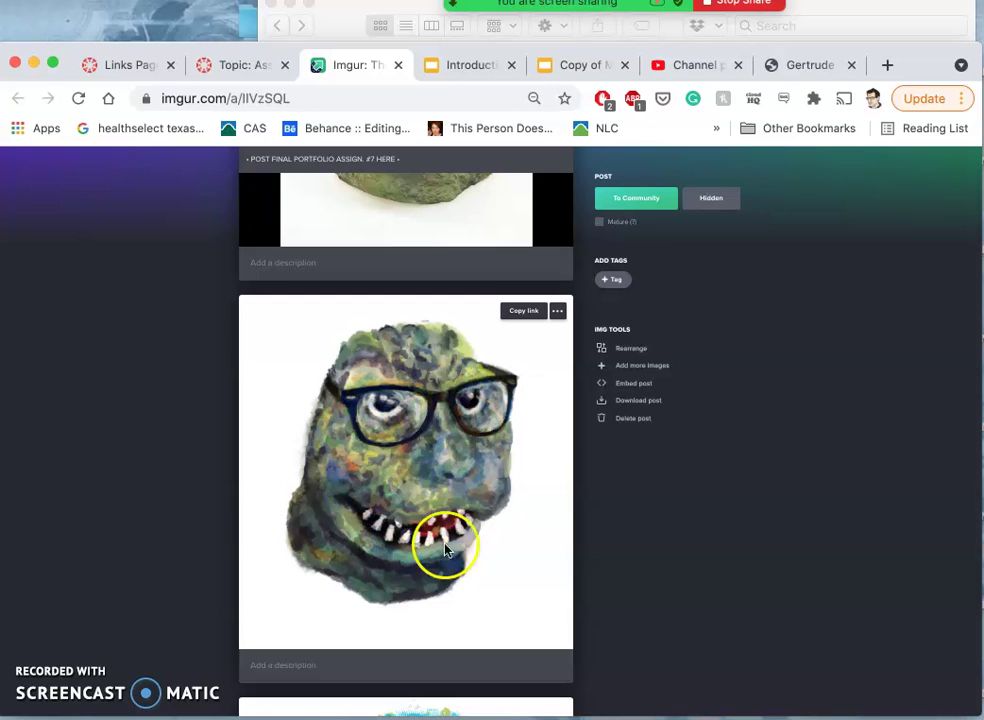
pyautogui.scroll(-4, 417, 527)
pyautogui.scroll(3, 413, 527)
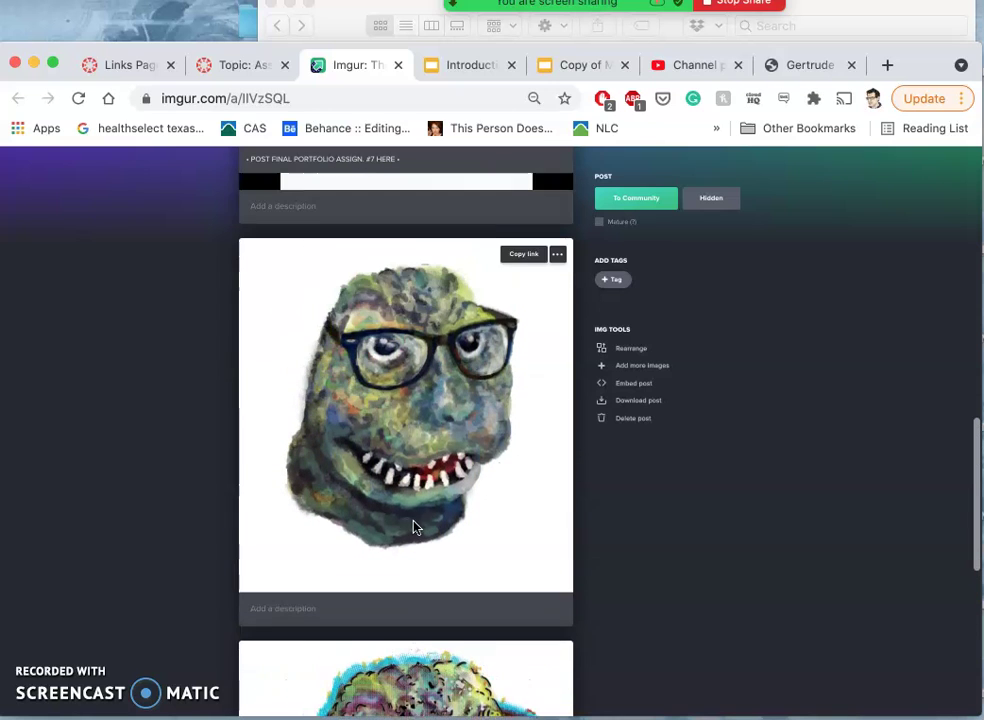
pyautogui.scroll(-5, 400, 432)
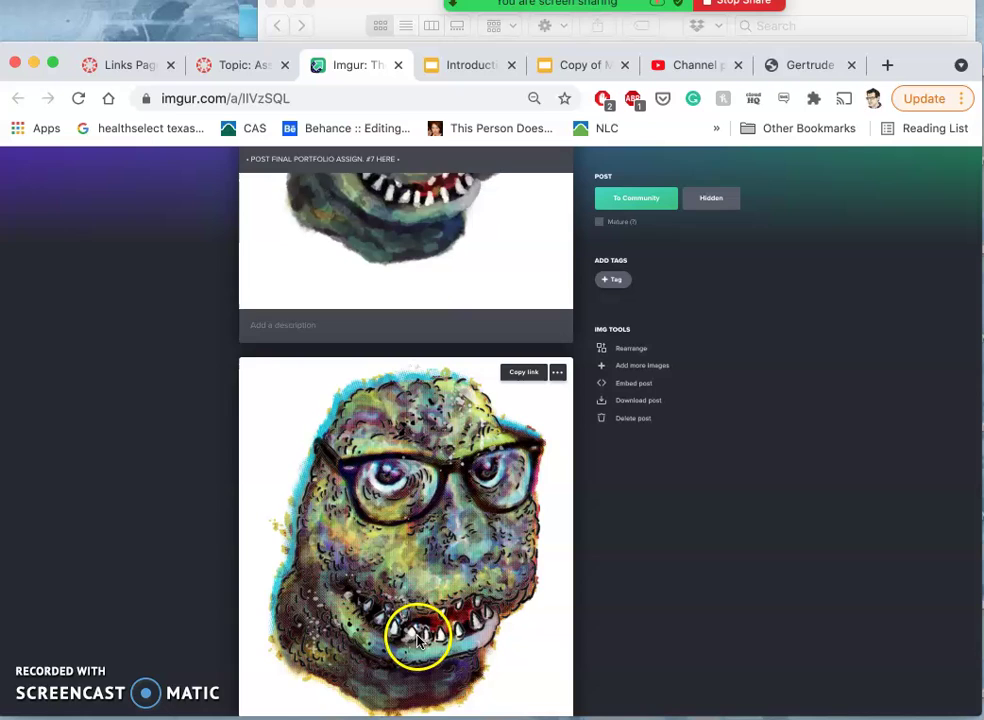
pyautogui.scroll(-1, 419, 641)
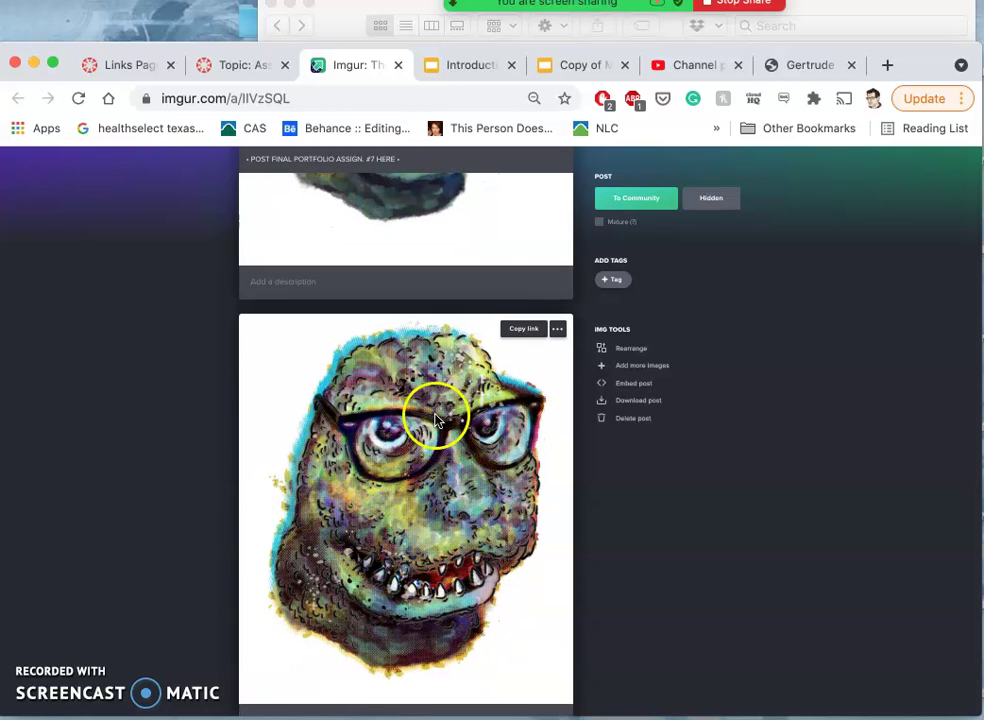
pyautogui.scroll(-1, 448, 437)
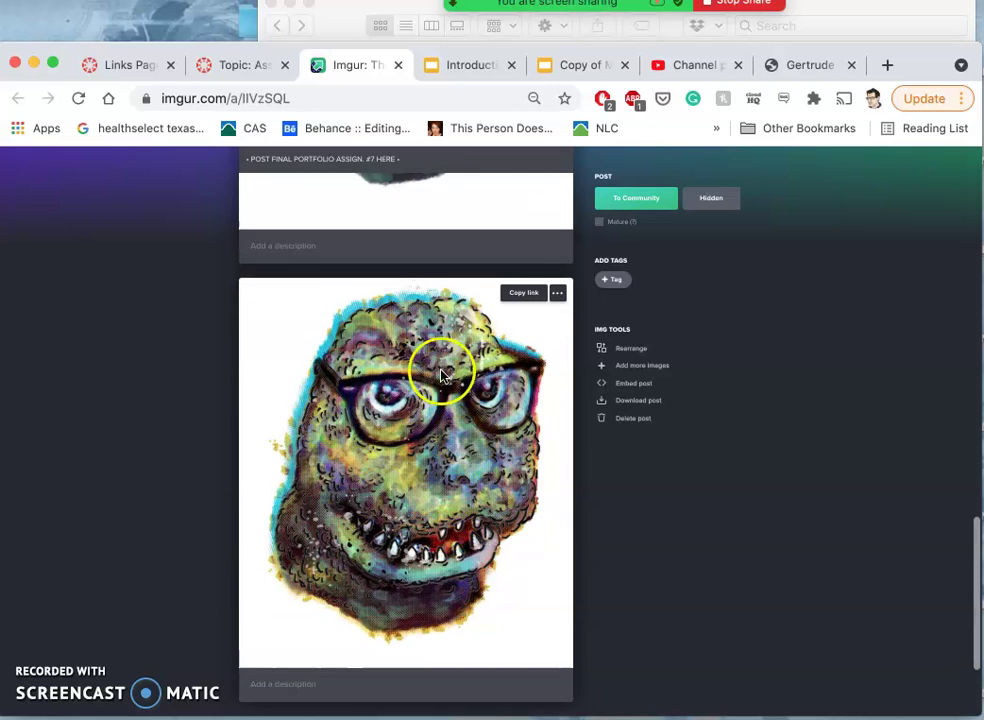
pyautogui.scroll(10, 391, 452)
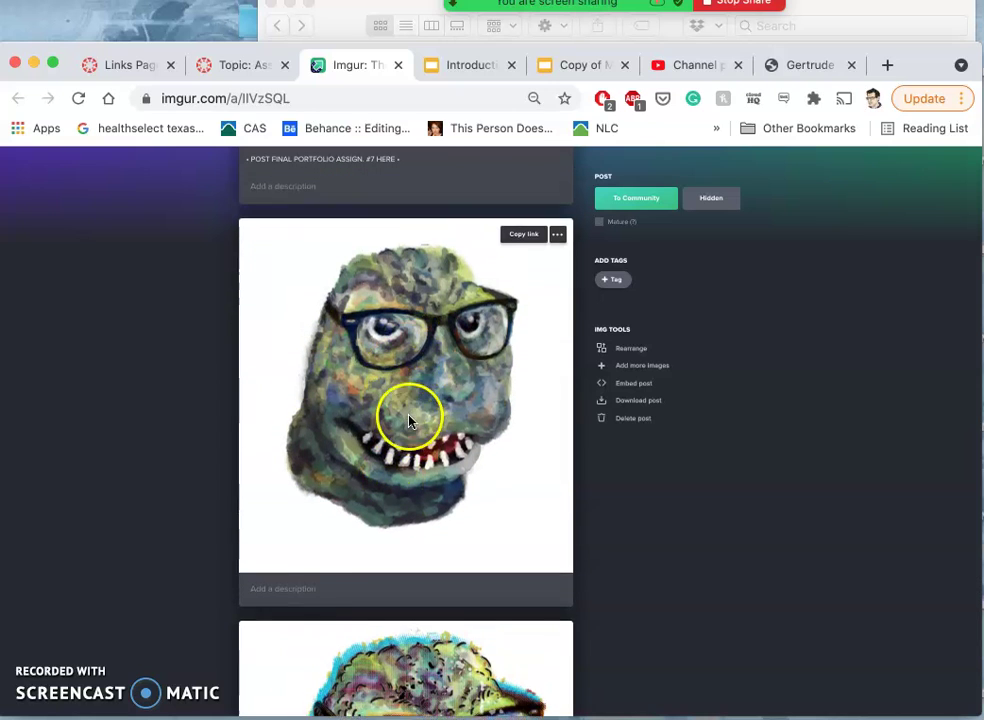
pyautogui.scroll(3, 410, 400)
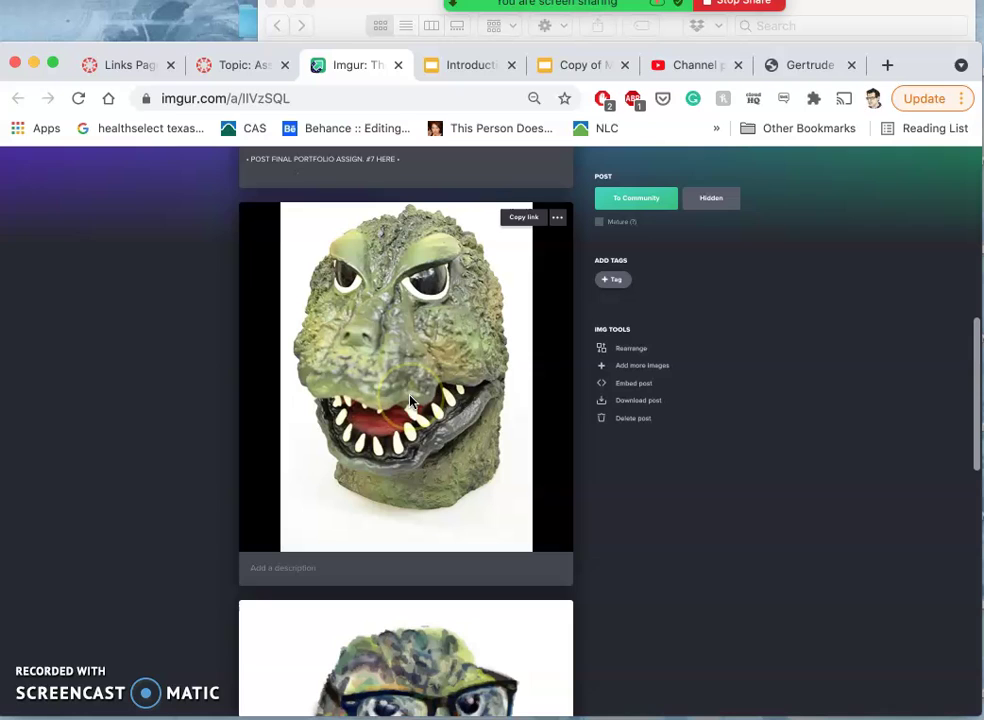
pyautogui.scroll(1, 410, 400)
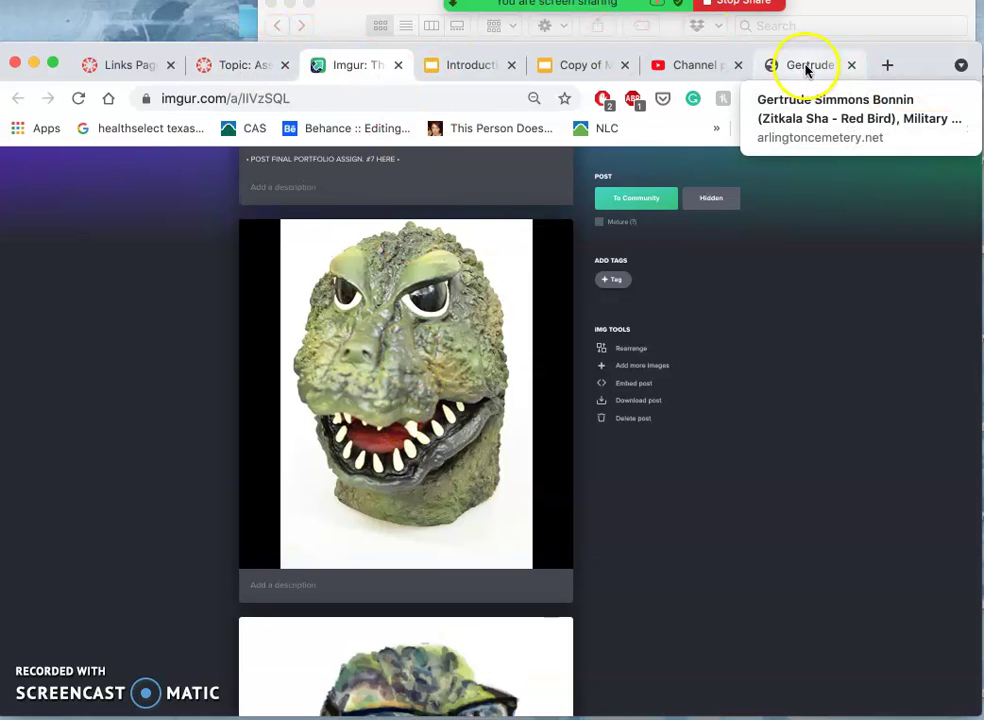
# - Open the Zitkala-Sa folder's Google doodle screenshot in Preview, enlarging and centring the viewer
pyautogui.click(830, 10)
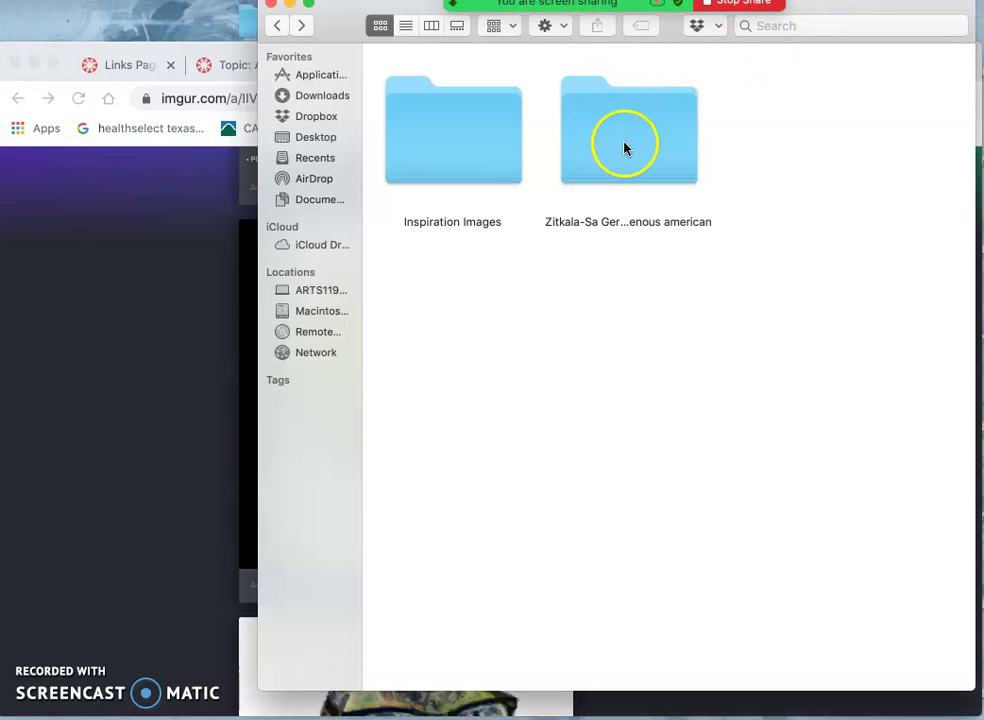
pyautogui.doubleClick(624, 148)
pyautogui.click(670, 128)
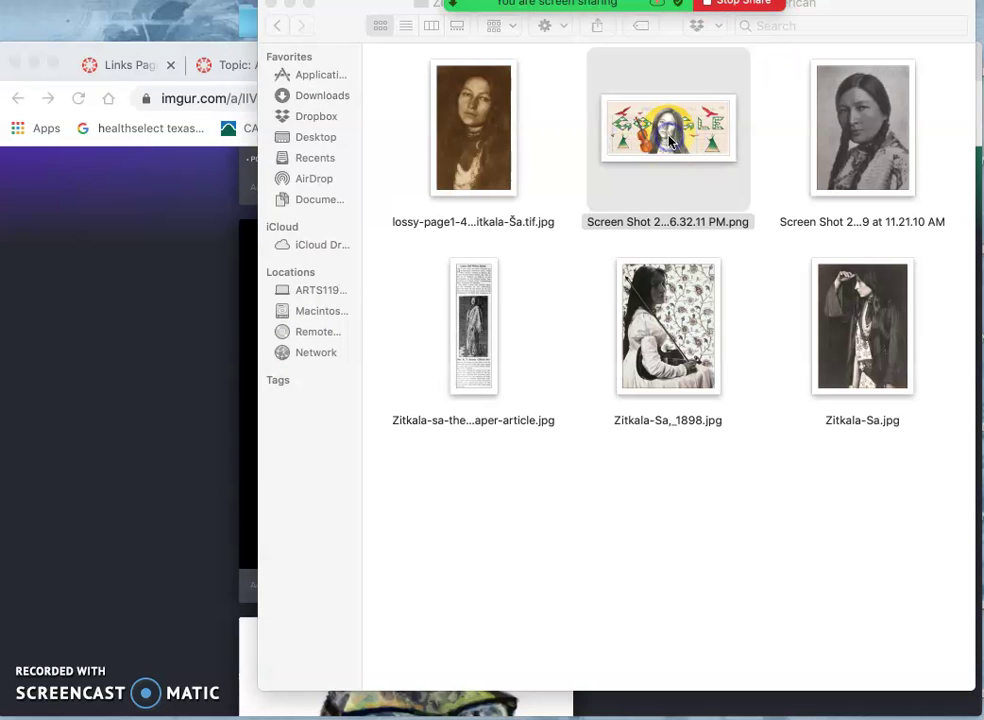
pyautogui.doubleClick(670, 143)
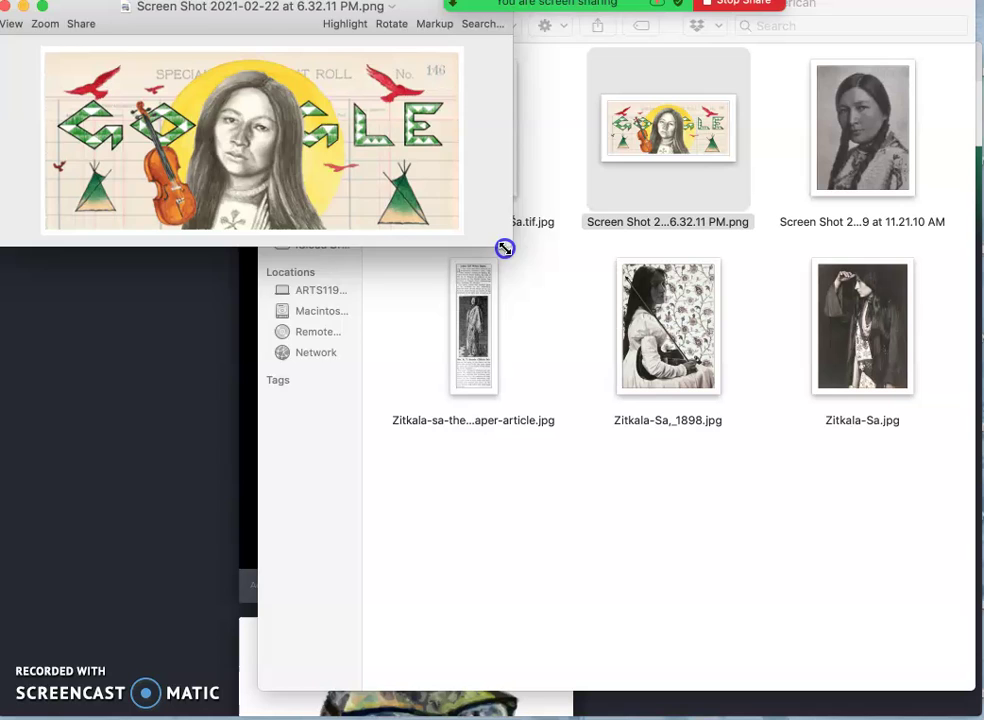
pyautogui.moveTo(505, 248)
pyautogui.mouseDown()
pyautogui.moveTo(569, 318)
pyautogui.moveTo(488, 254)
pyautogui.mouseUp()
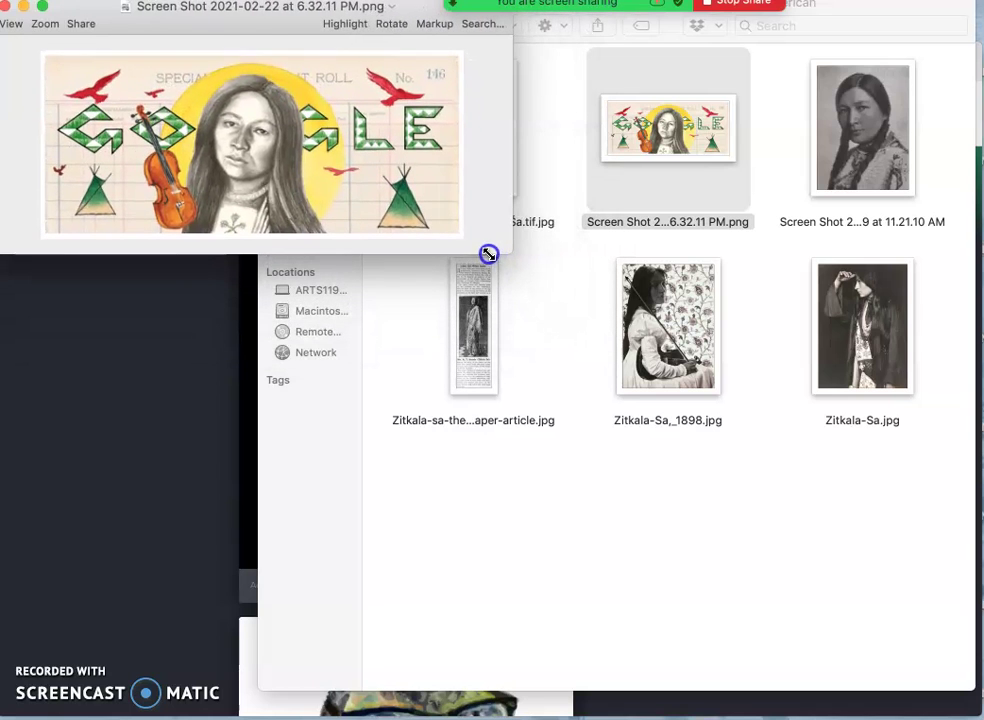
pyautogui.moveTo(255, 42); pyautogui.dragTo(441, 242)
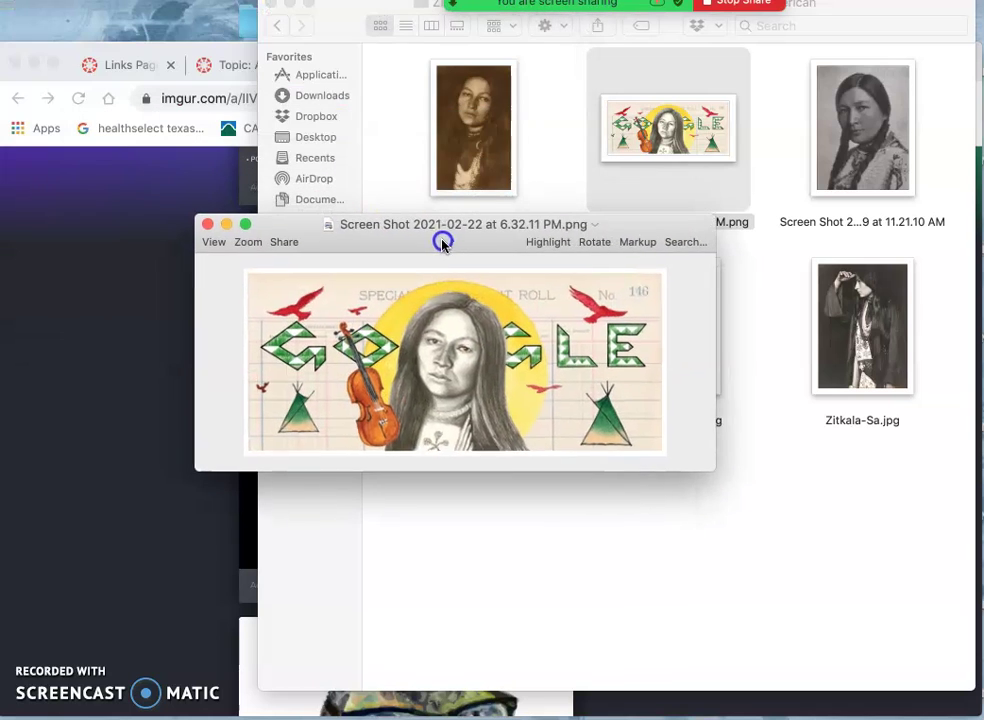
# - Close the doodle viewer and return to the Gertrude Simmons Bonnin tab in Chrome
pyautogui.click(338, 24)
pyautogui.moveTo(338, 24); pyautogui.dragTo(338, 51)
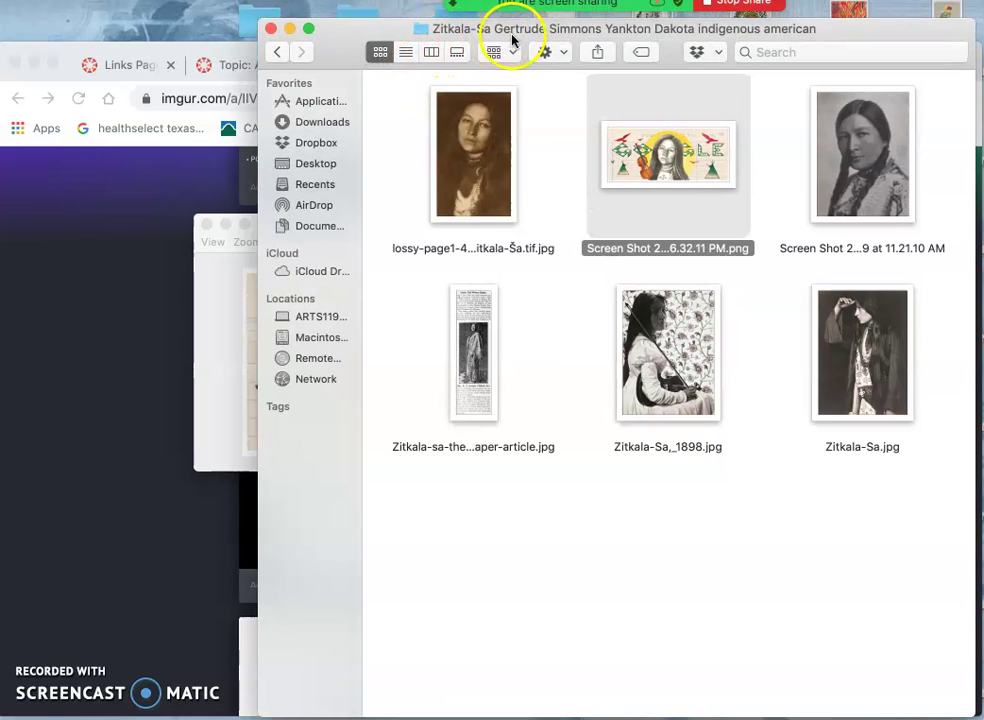
pyautogui.click(224, 305)
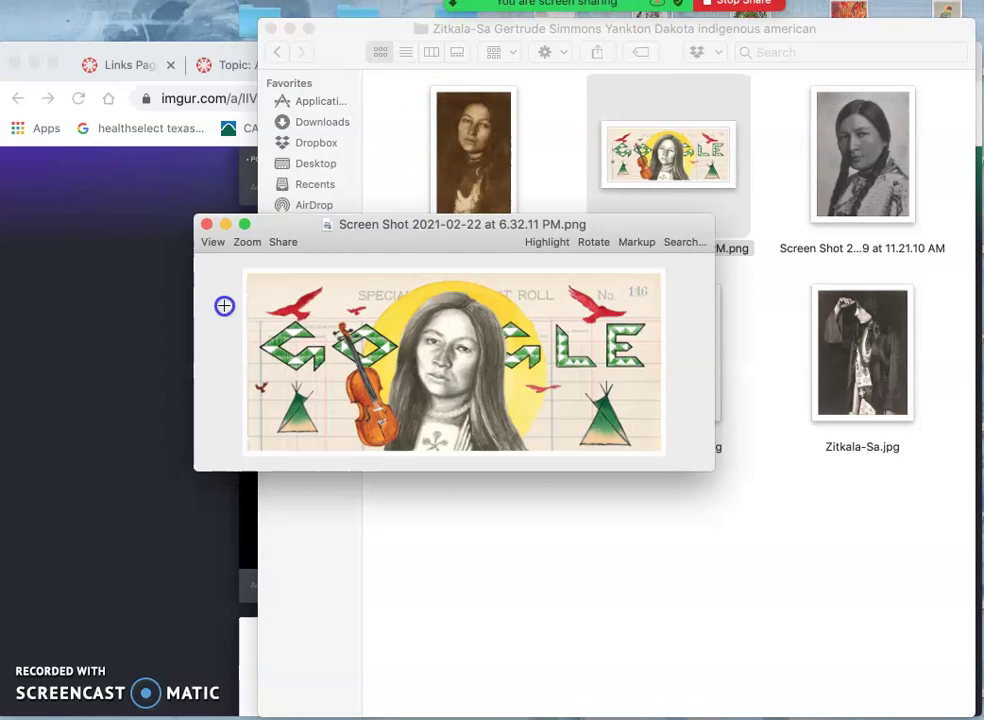
pyautogui.click(206, 224)
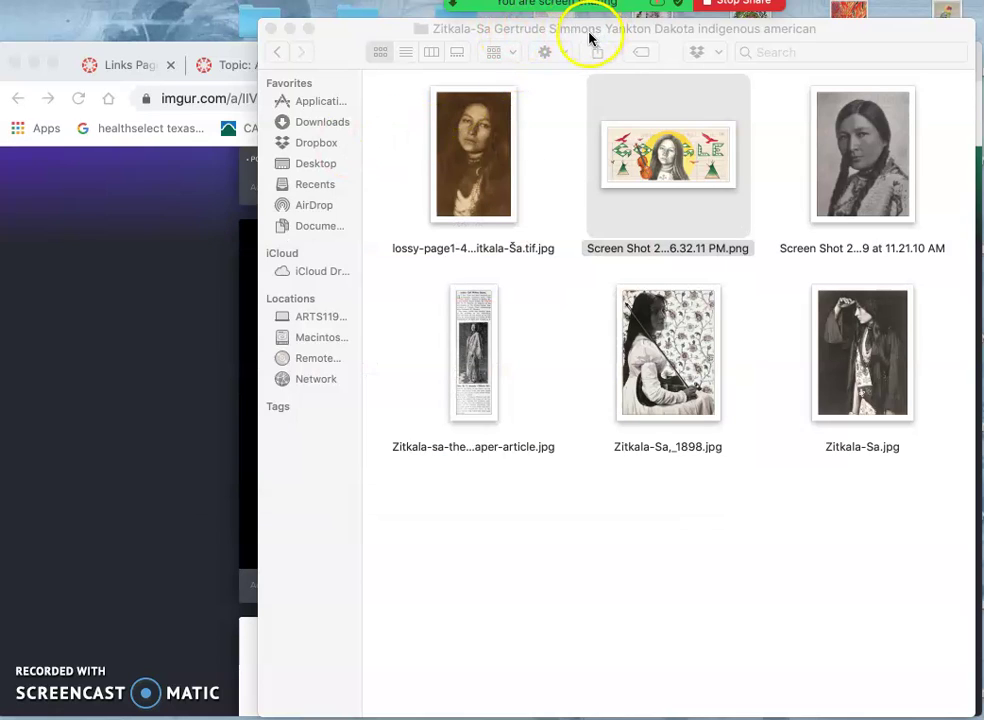
pyautogui.click(182, 193)
pyautogui.click(789, 64)
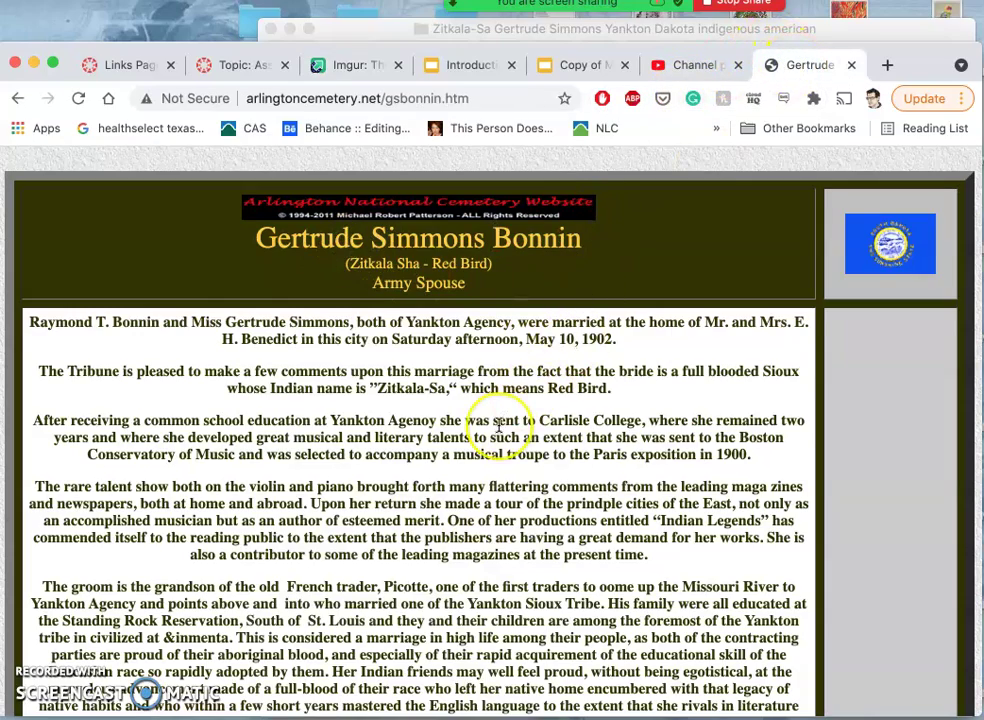
# - Read through the arlingtoncemetery.net Gertrude Simmons Bonnin biography and zoom the page to 125%
pyautogui.scroll(-3, 499, 427)
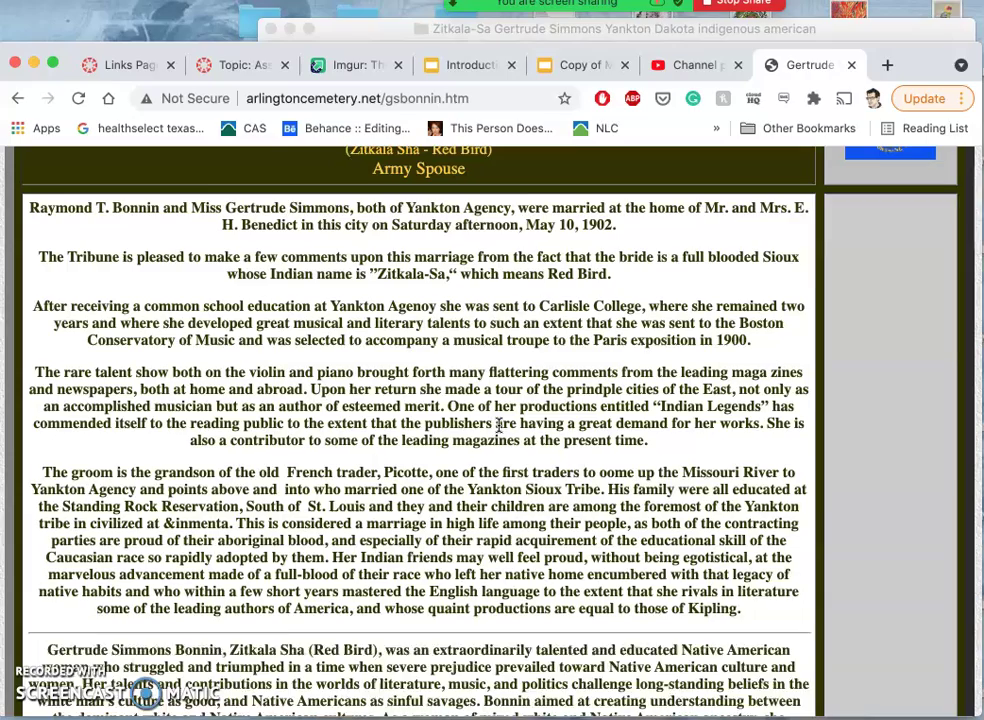
pyautogui.scroll(1, 499, 427)
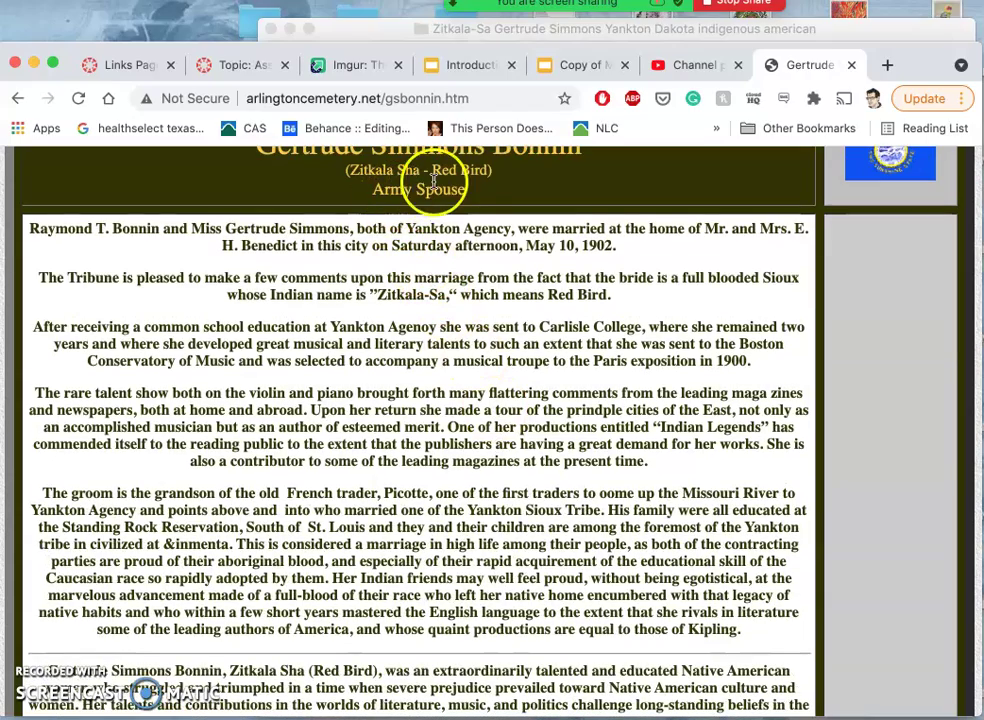
pyautogui.scroll(-12, 450, 332)
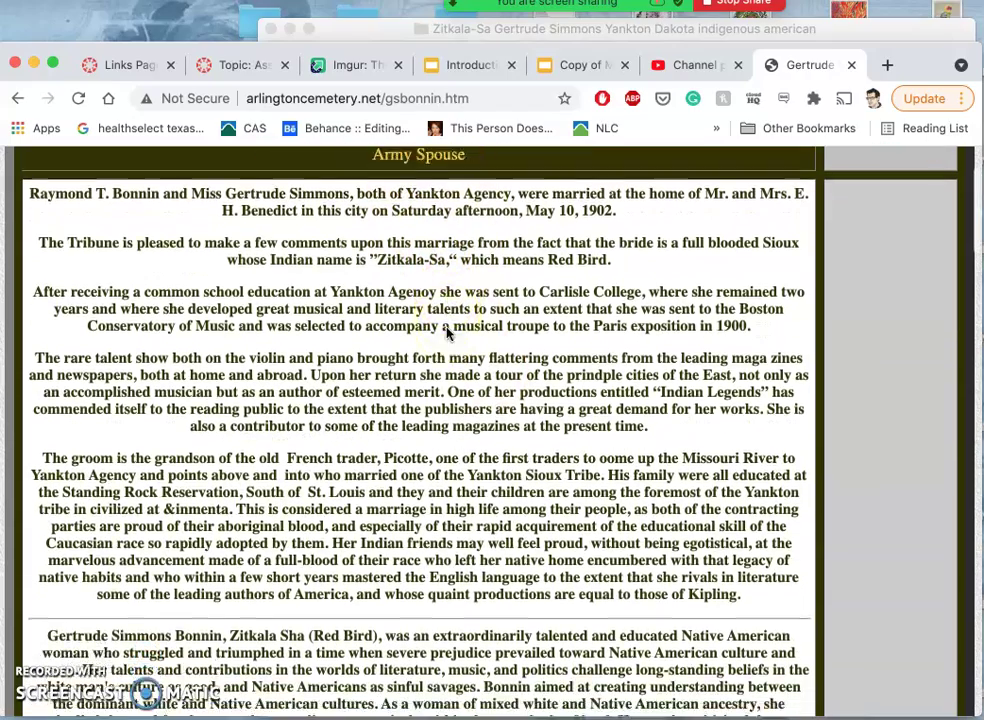
pyautogui.scroll(-1, 447, 333)
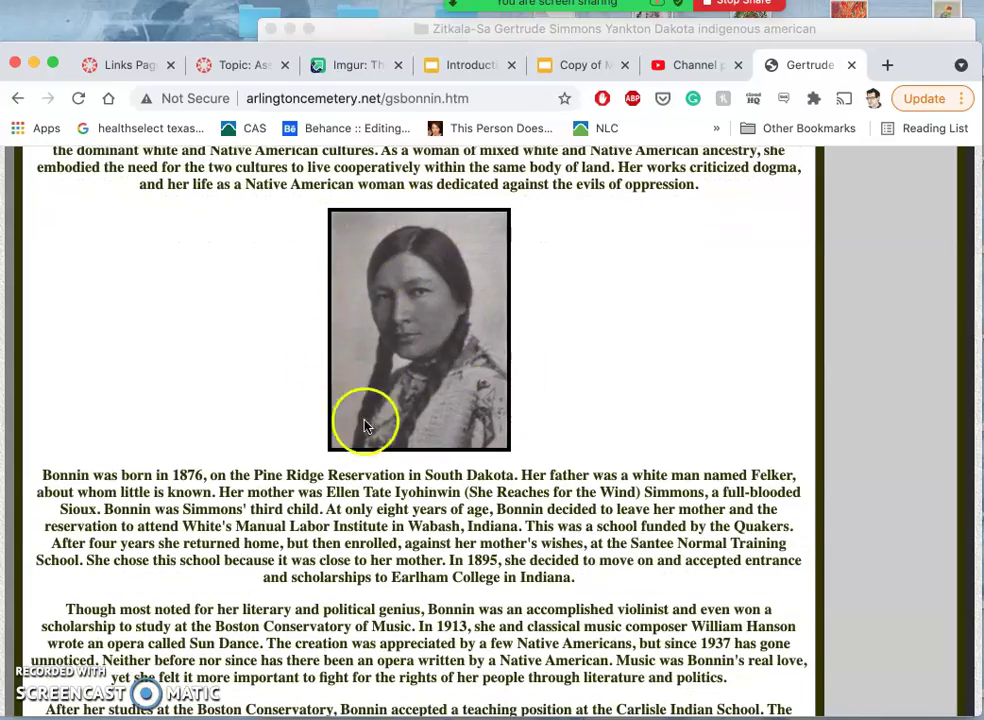
pyautogui.scroll(4, 419, 408)
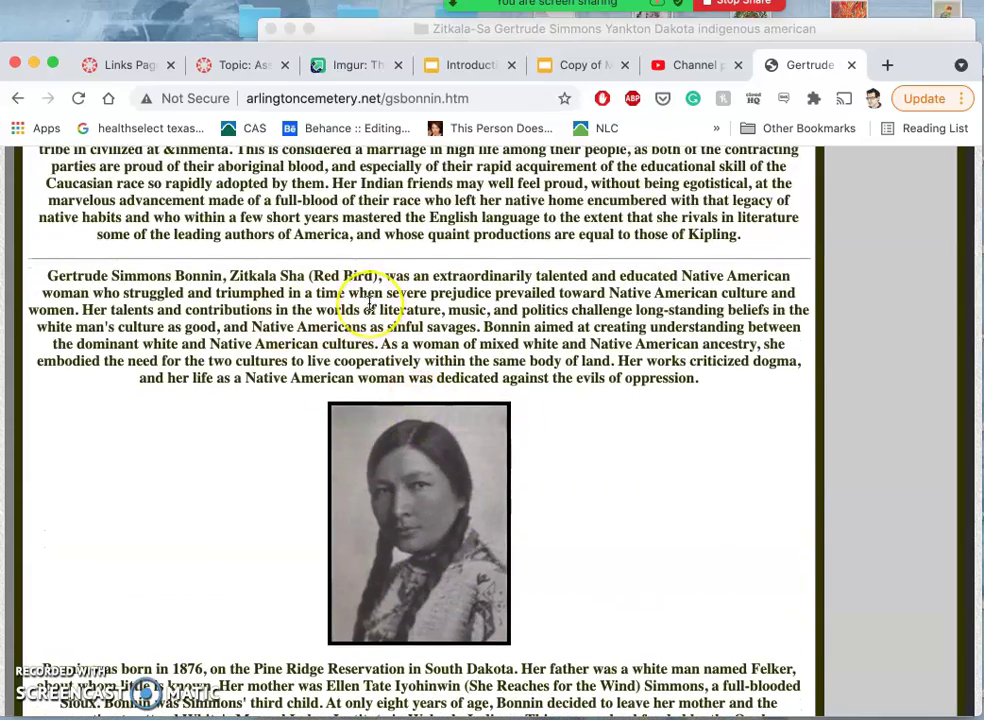
pyautogui.scroll(1, 370, 305)
pyautogui.scroll(-10, 370, 305)
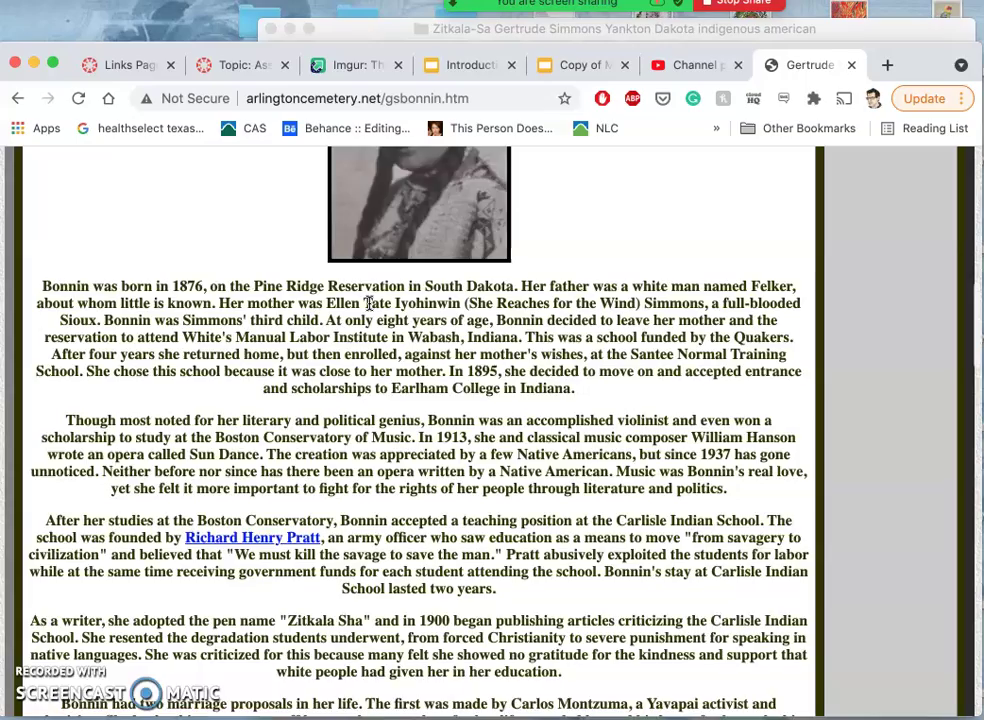
pyautogui.scroll(-11, 369, 304)
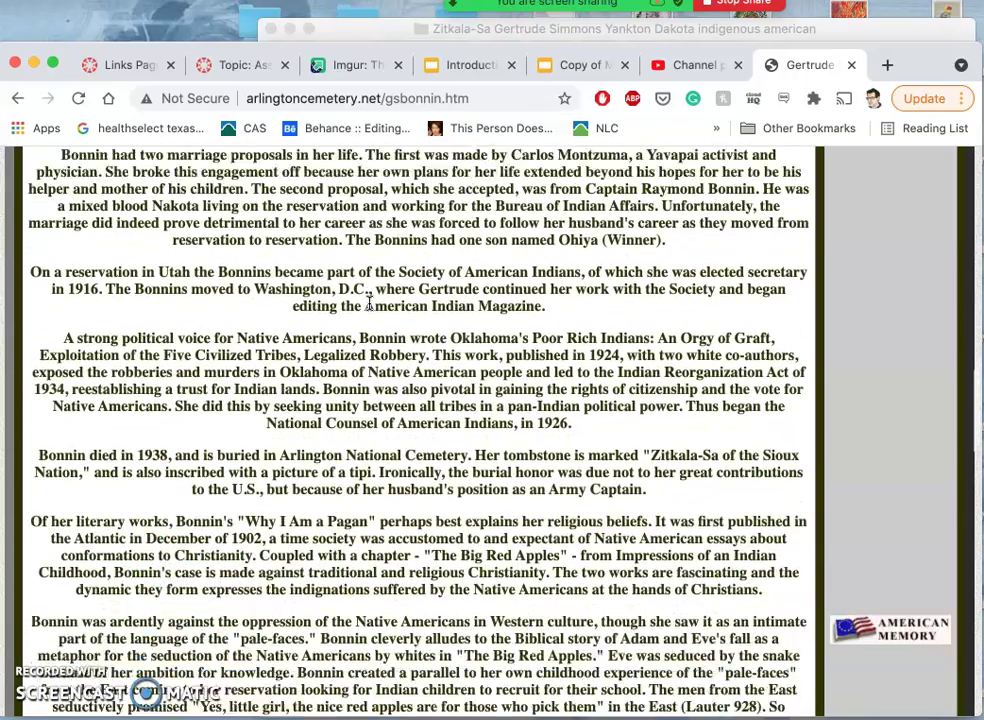
pyautogui.scroll(-9, 369, 304)
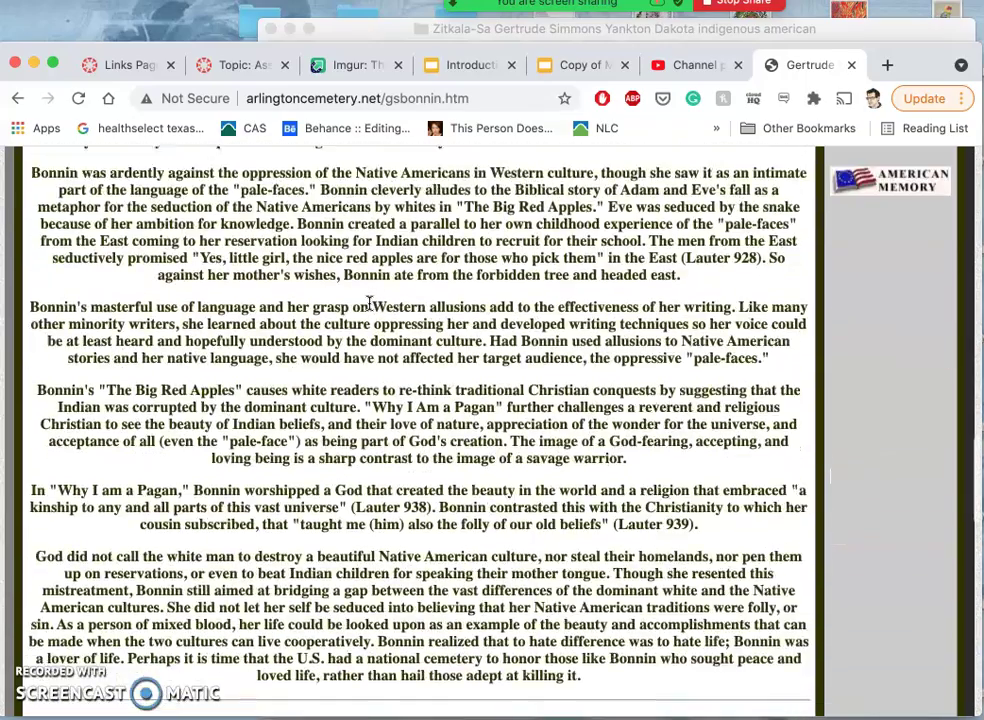
pyautogui.scroll(-1, 369, 304)
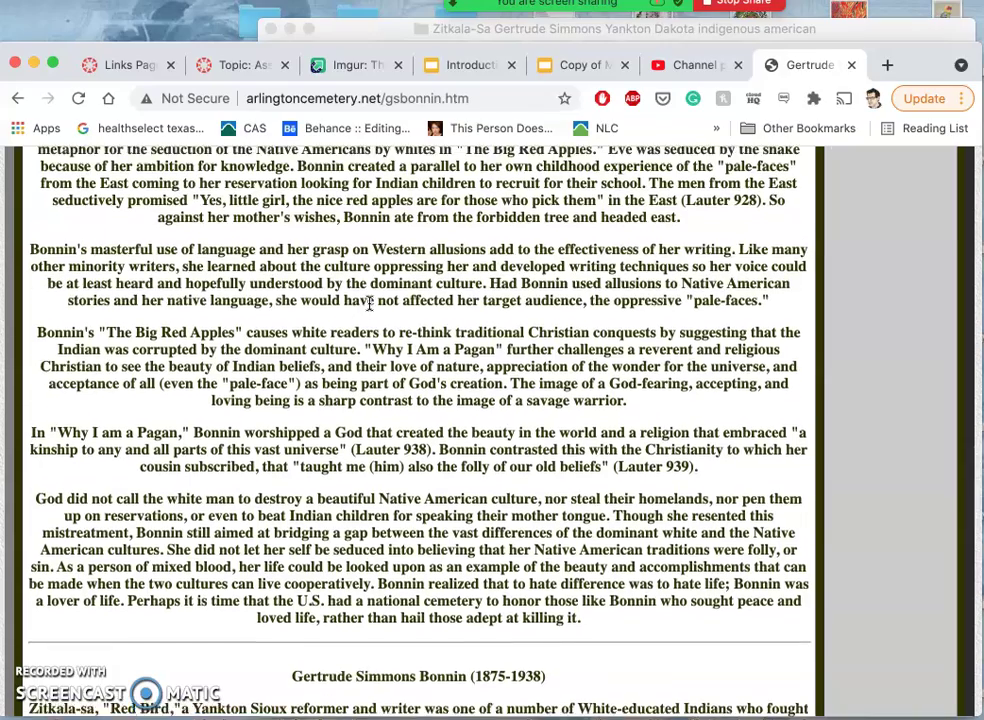
pyautogui.scroll(3, 369, 304)
pyautogui.scroll(5, 417, 307)
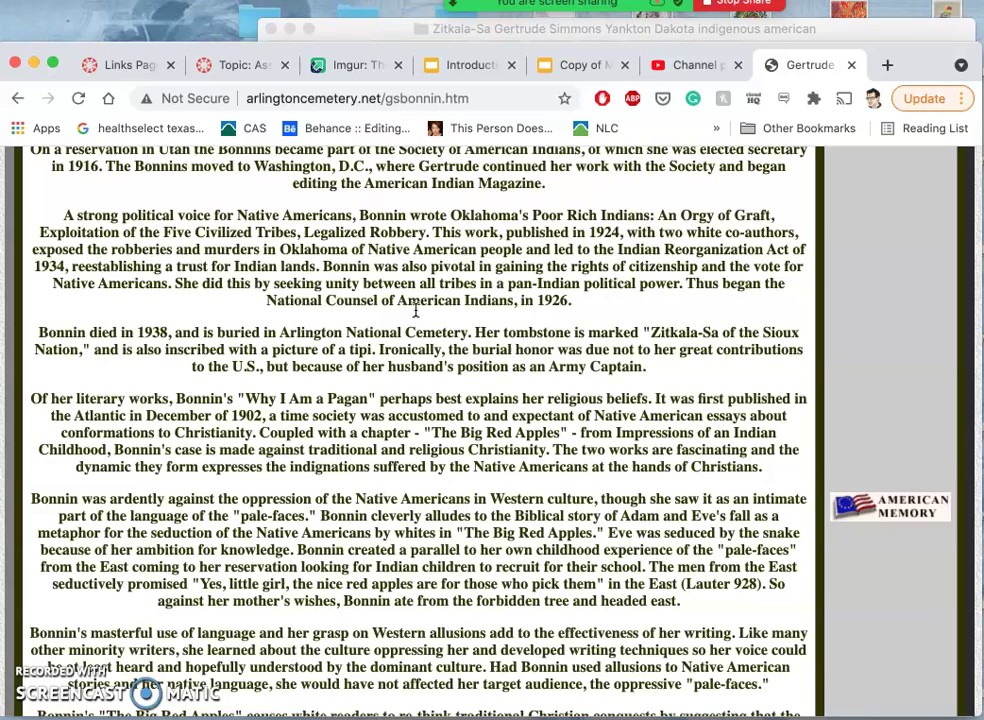
pyautogui.scroll(1, 416, 311)
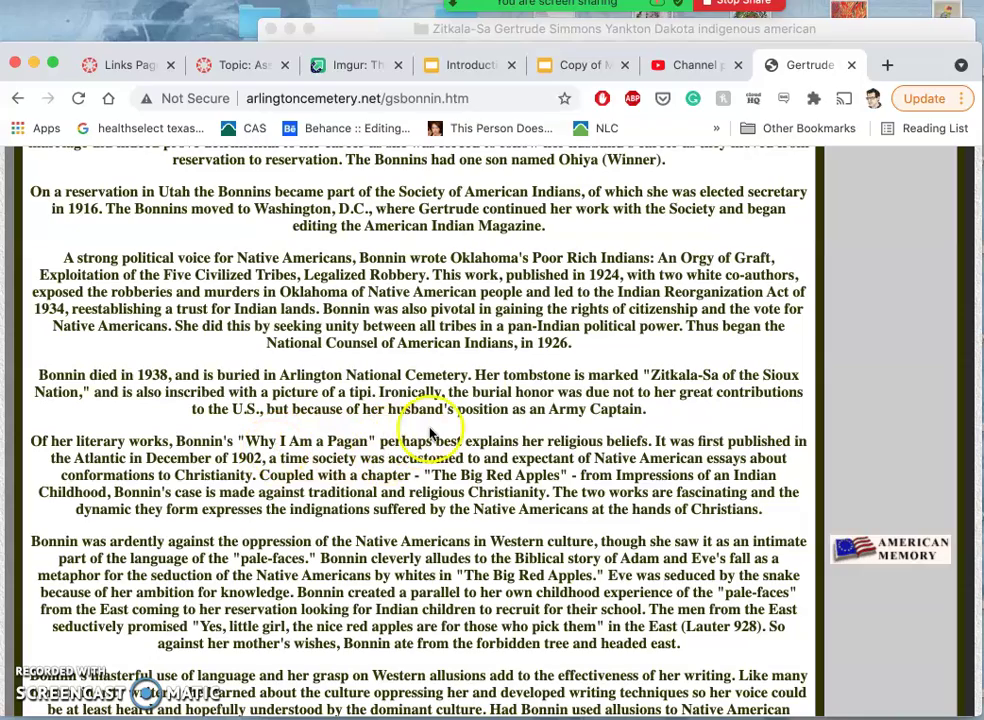
pyautogui.scroll(15, 432, 430)
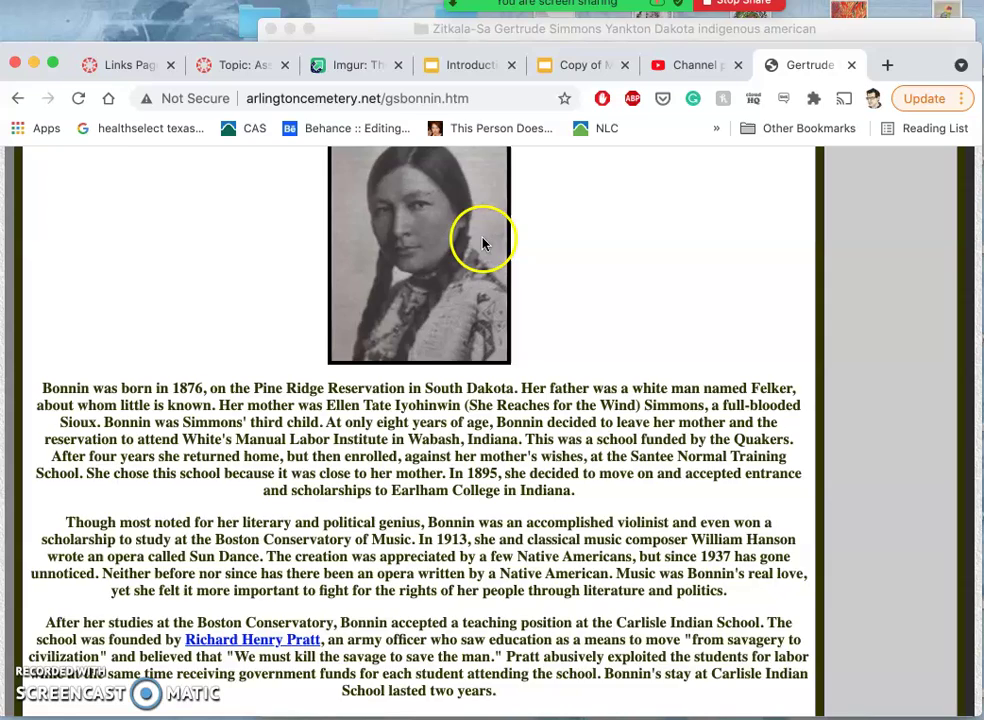
pyautogui.scroll(1, 483, 241)
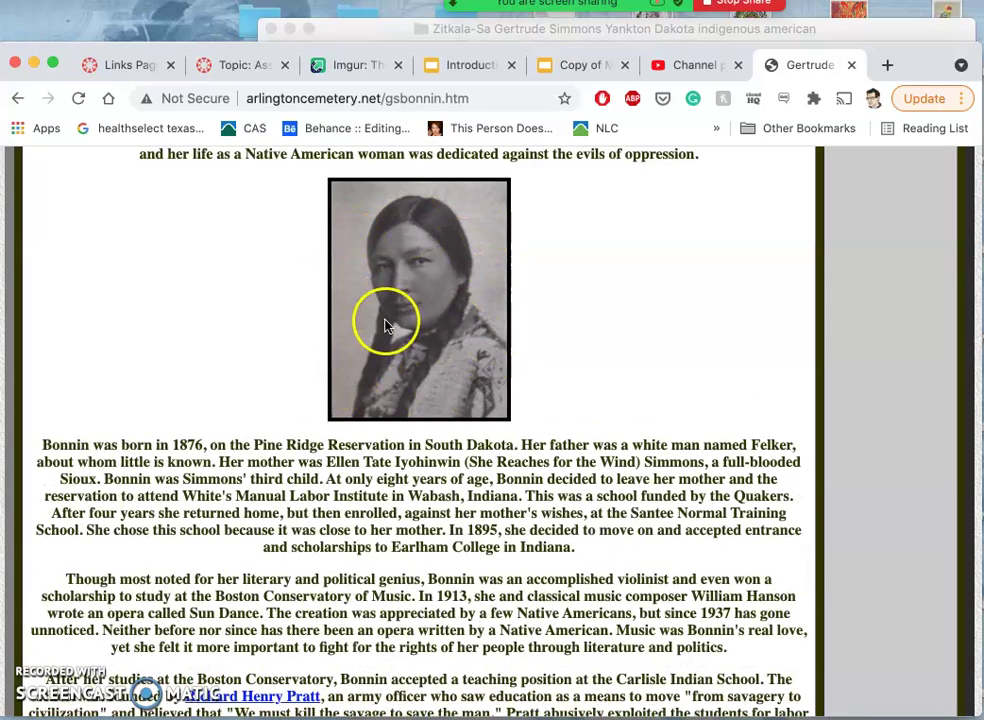
pyautogui.press('super+equal')
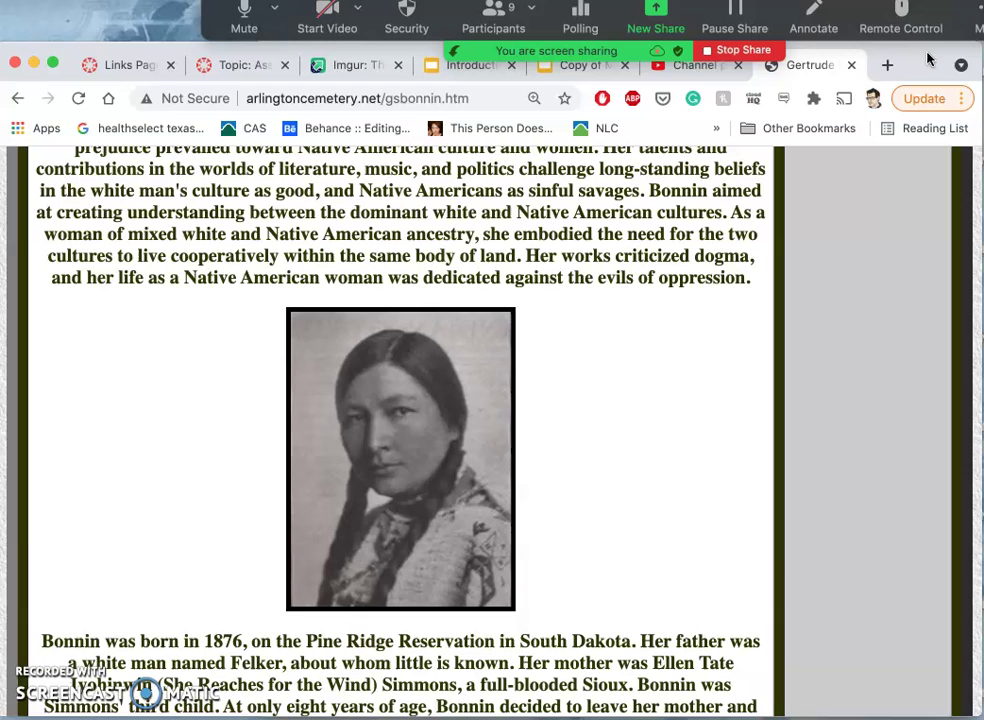
# - Bring the reference folder forward and briefly preview the Google doodle screenshot
pyautogui.moveTo(948, 57); pyautogui.dragTo(944, 81)
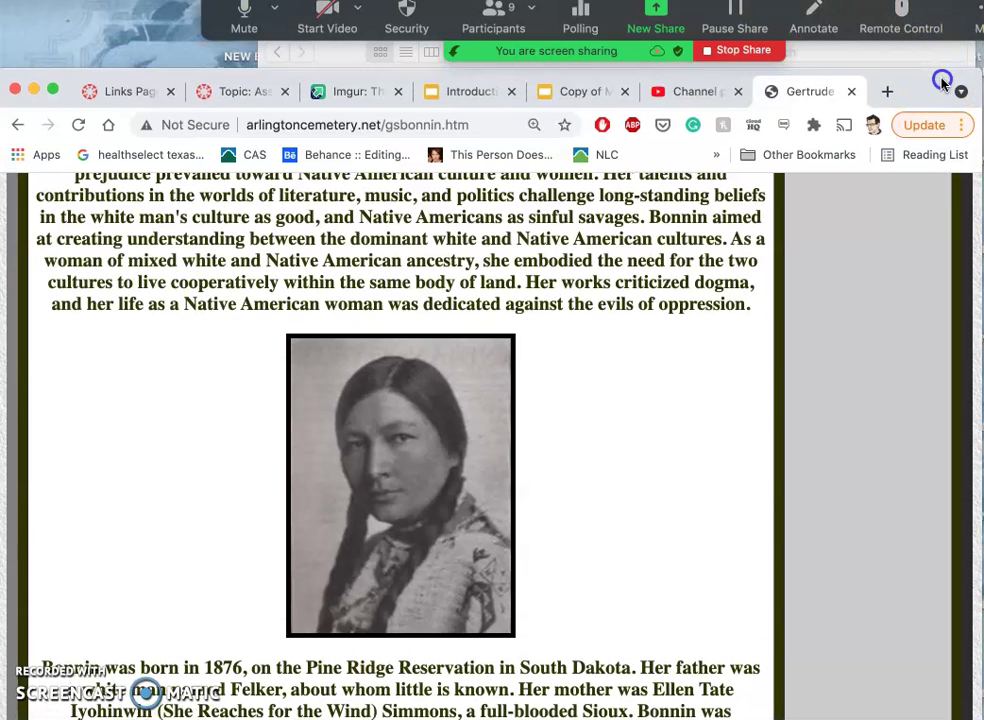
pyautogui.click(919, 54)
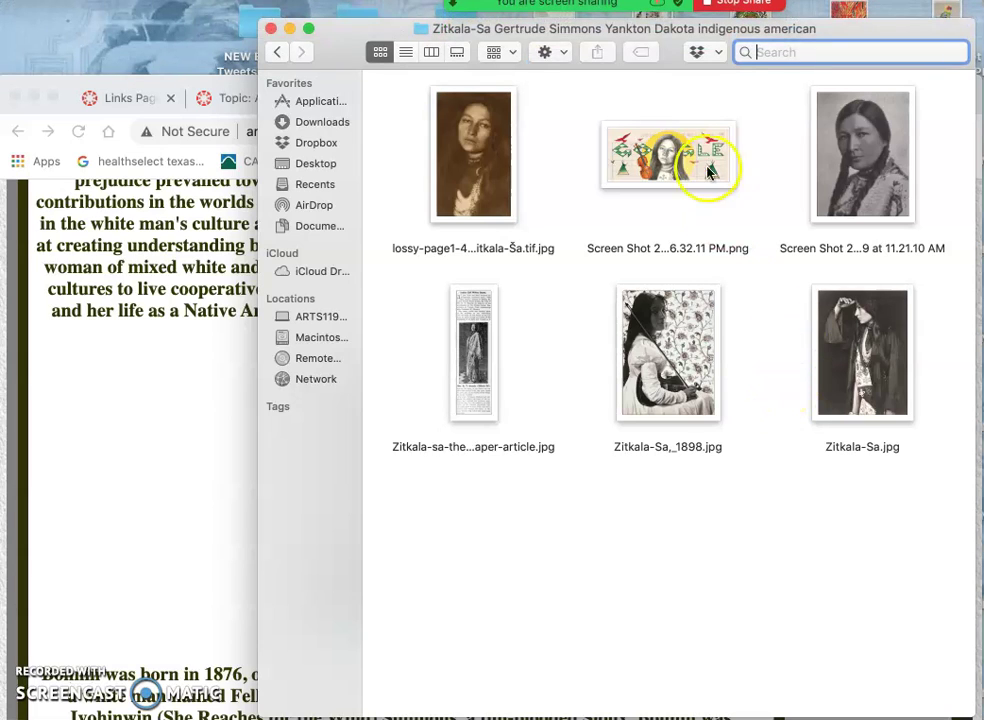
pyautogui.click(672, 172)
pyautogui.doubleClick(672, 172)
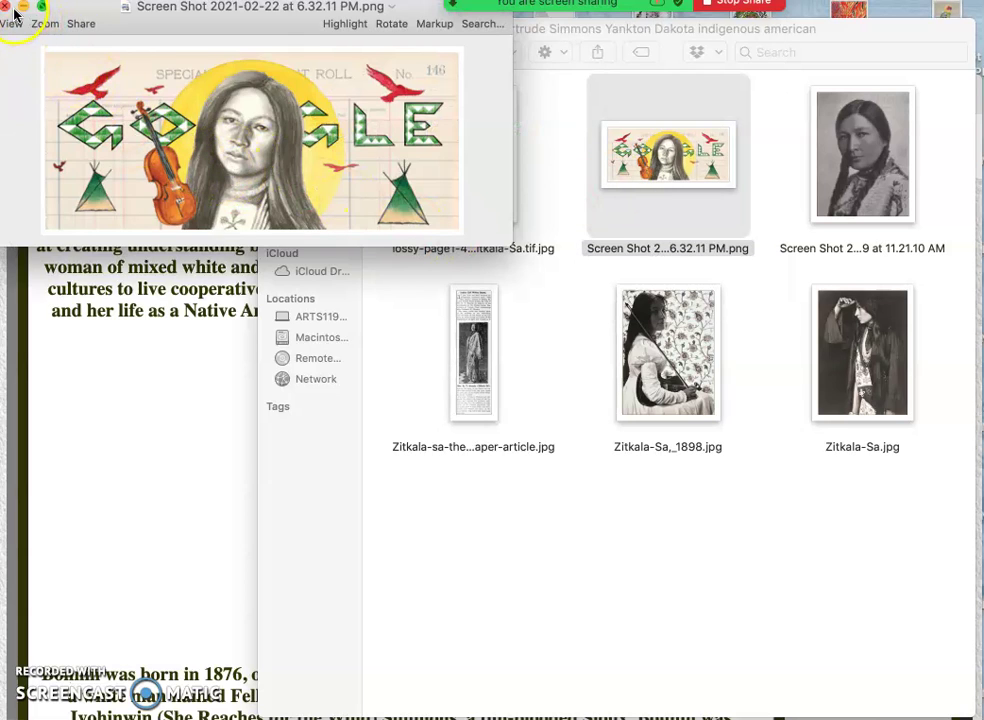
pyautogui.click(7, 8)
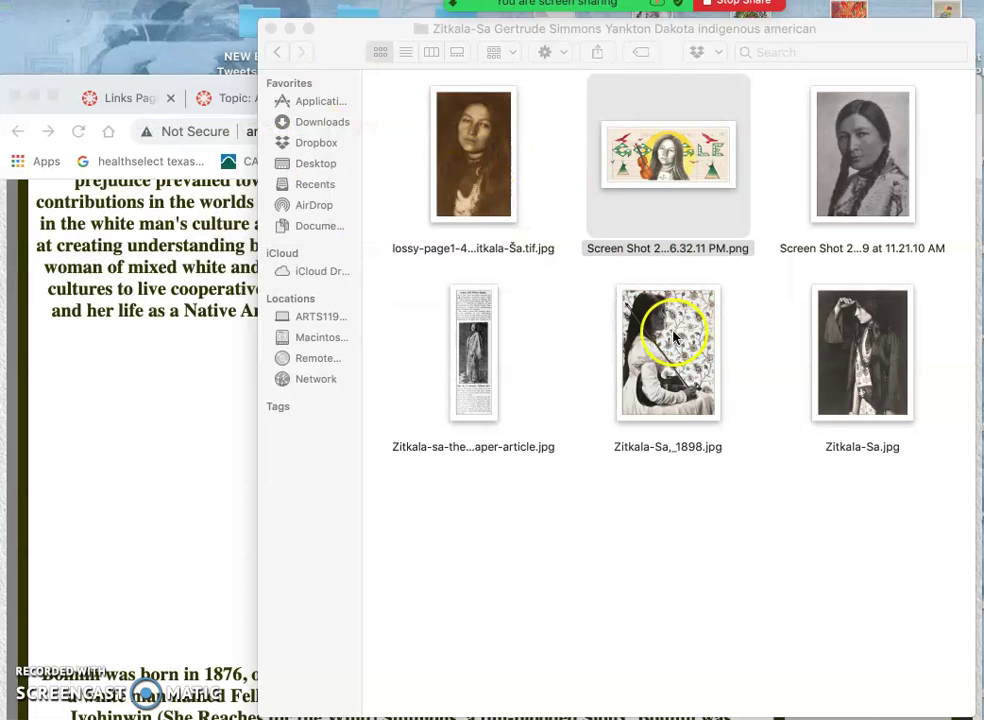
# - Open Zitkala-Sa,_1898.jpg in Preview, then select Zitkala-Sa.jpg in Finder
pyautogui.click(672, 336)
pyautogui.doubleClick(672, 336)
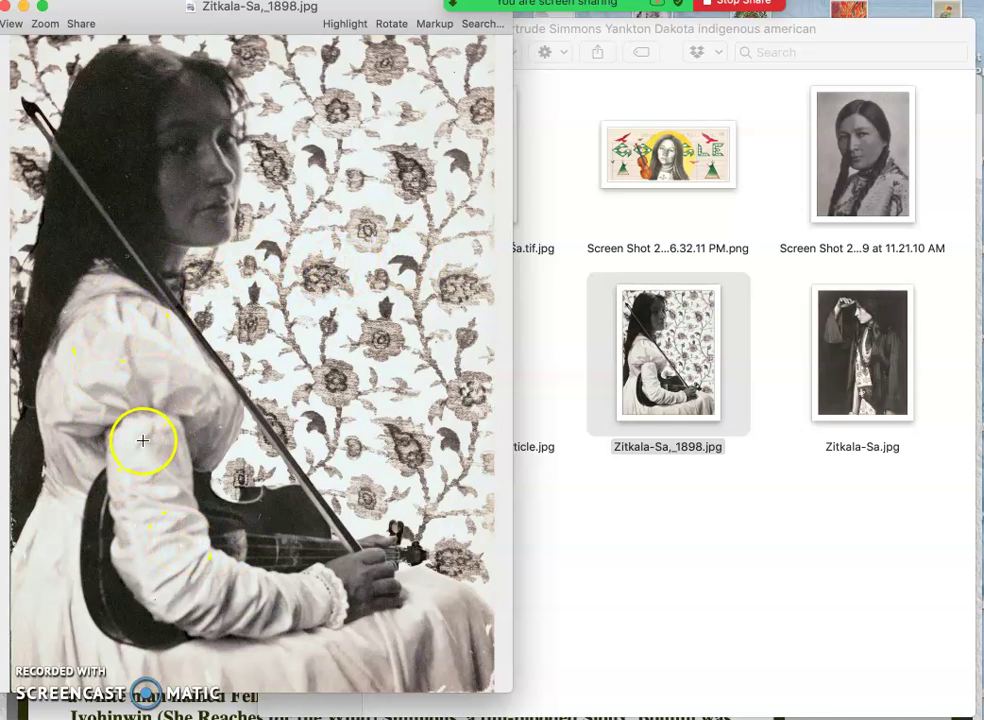
pyautogui.click(851, 358)
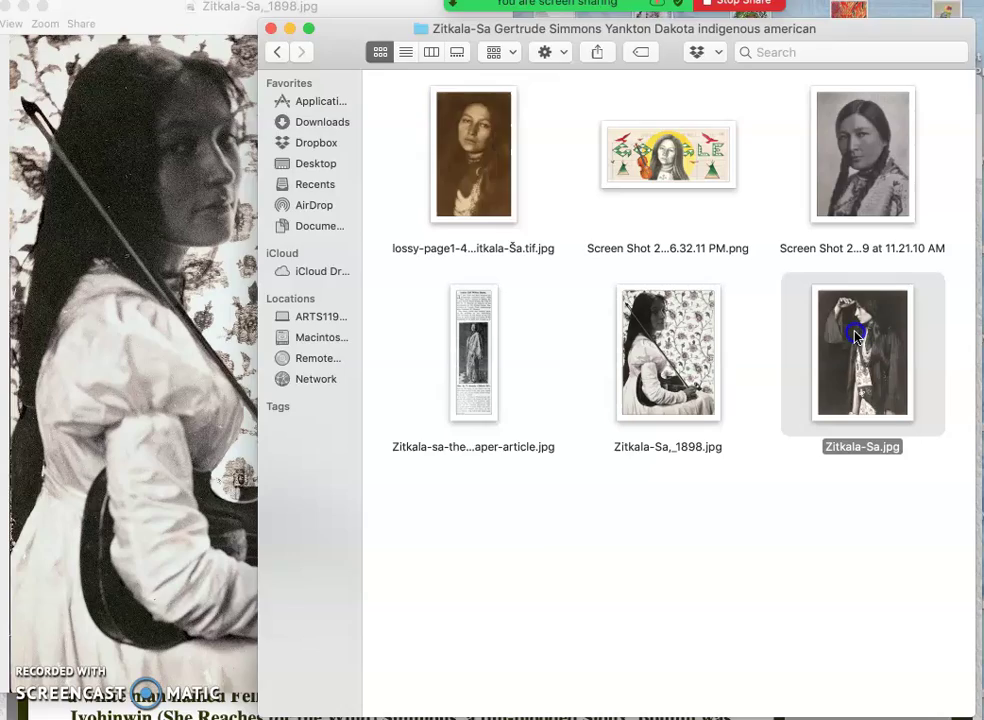
# - Preview Zitkala-Sa.jpg, the sepia portrait, braided-hair screenshot and 1913 newspaper article, closing each
pyautogui.doubleClick(856, 337)
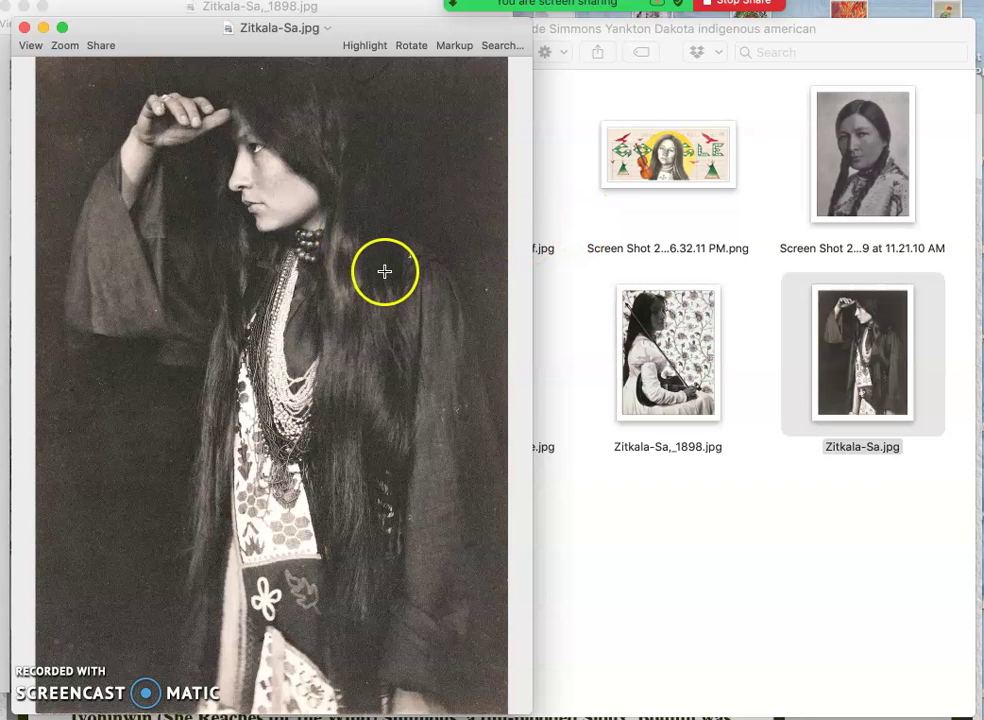
pyautogui.click(576, 241)
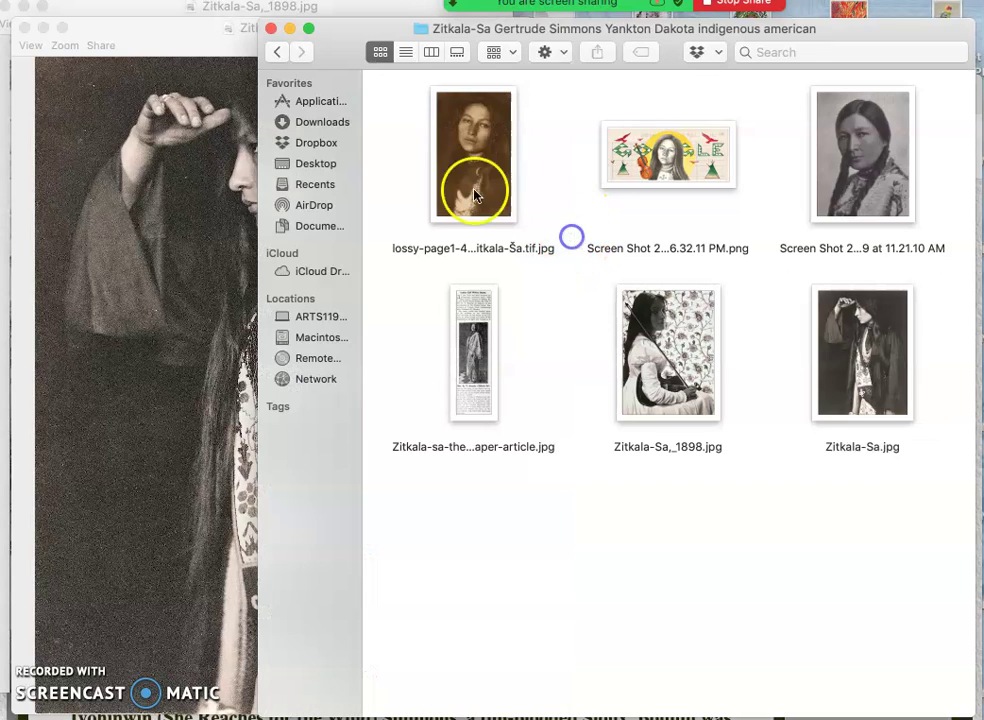
pyautogui.doubleClick(460, 166)
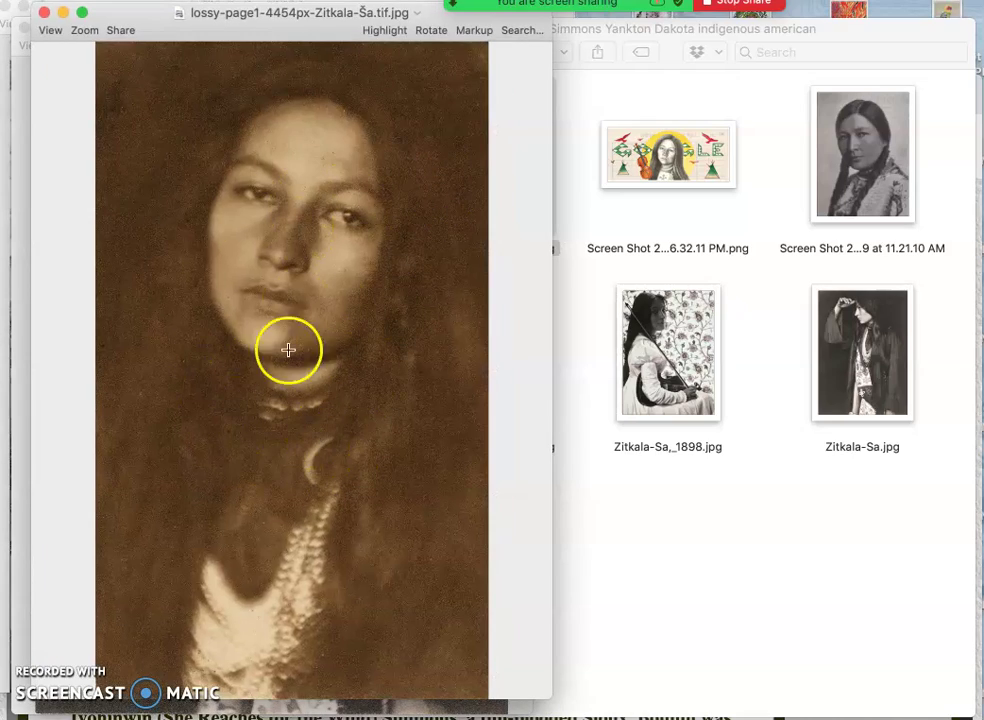
pyautogui.click(44, 12)
pyautogui.click(46, 12)
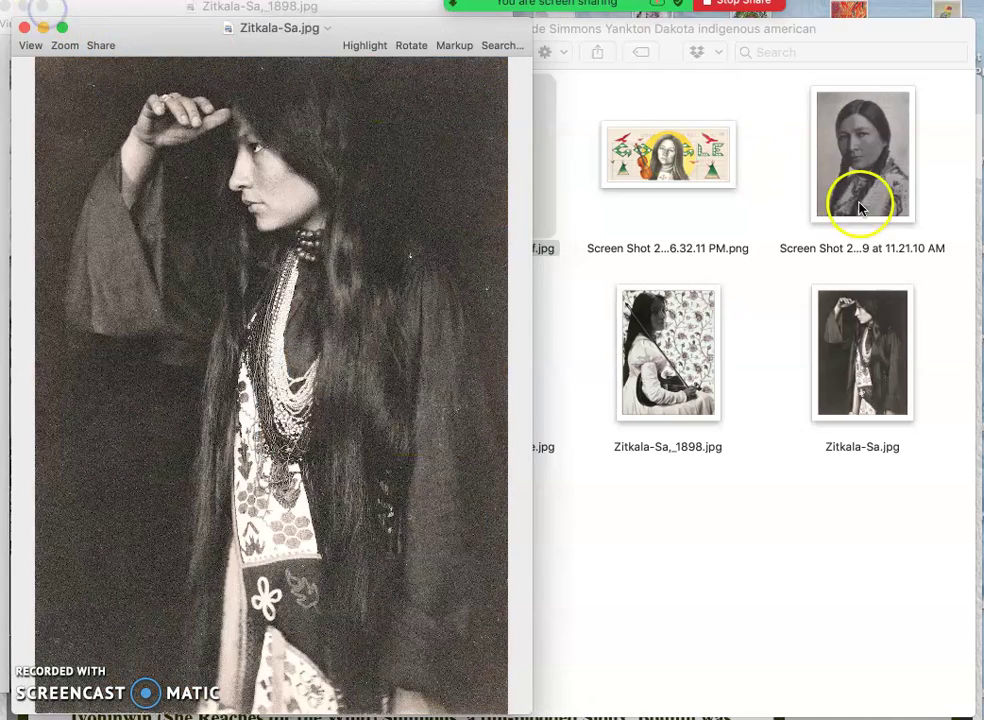
pyautogui.doubleClick(886, 170)
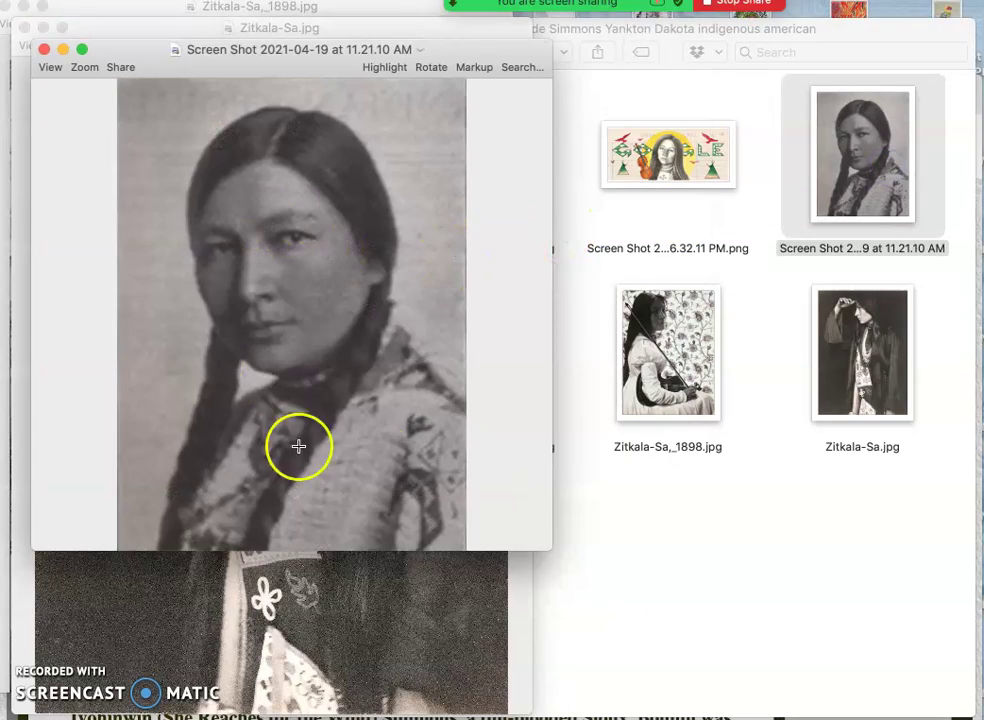
pyautogui.click(43, 48)
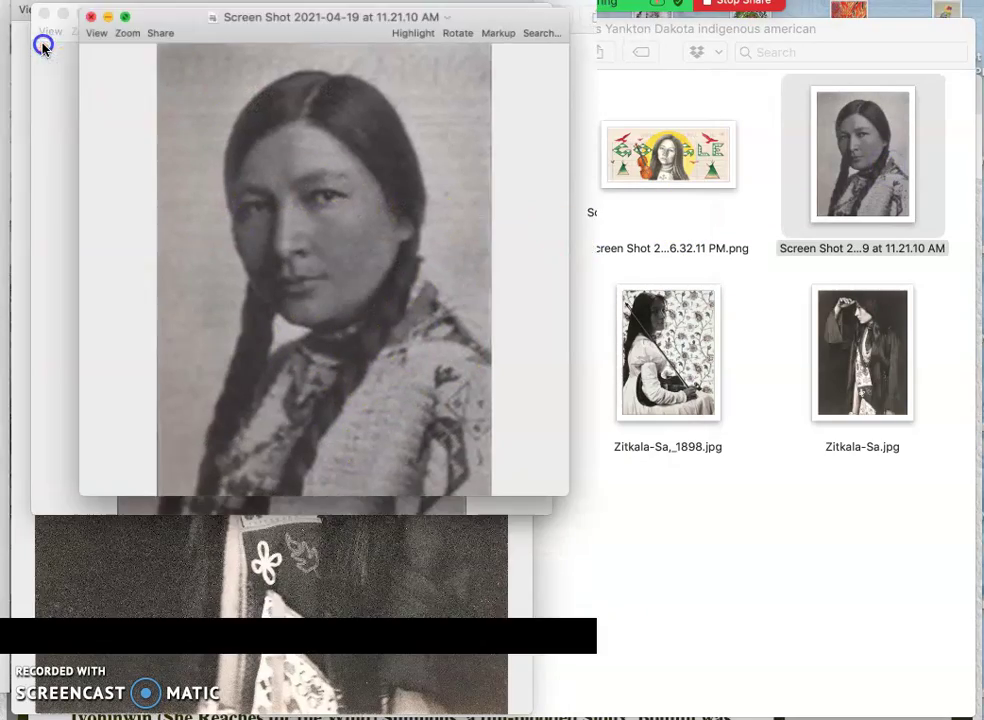
pyautogui.click(745, 238)
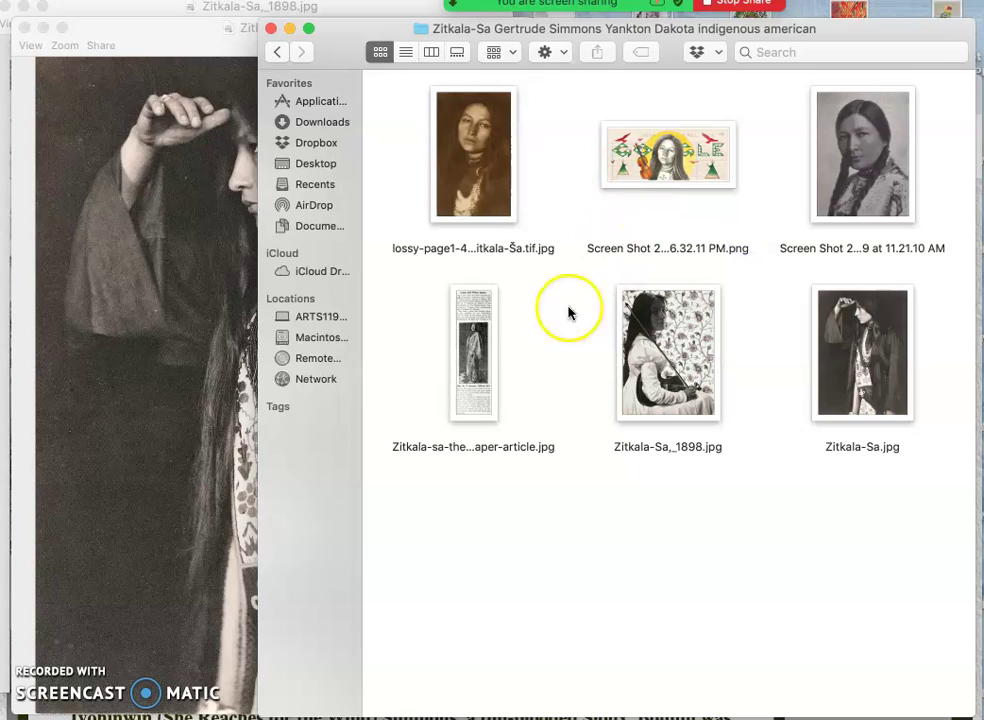
pyautogui.doubleClick(477, 332)
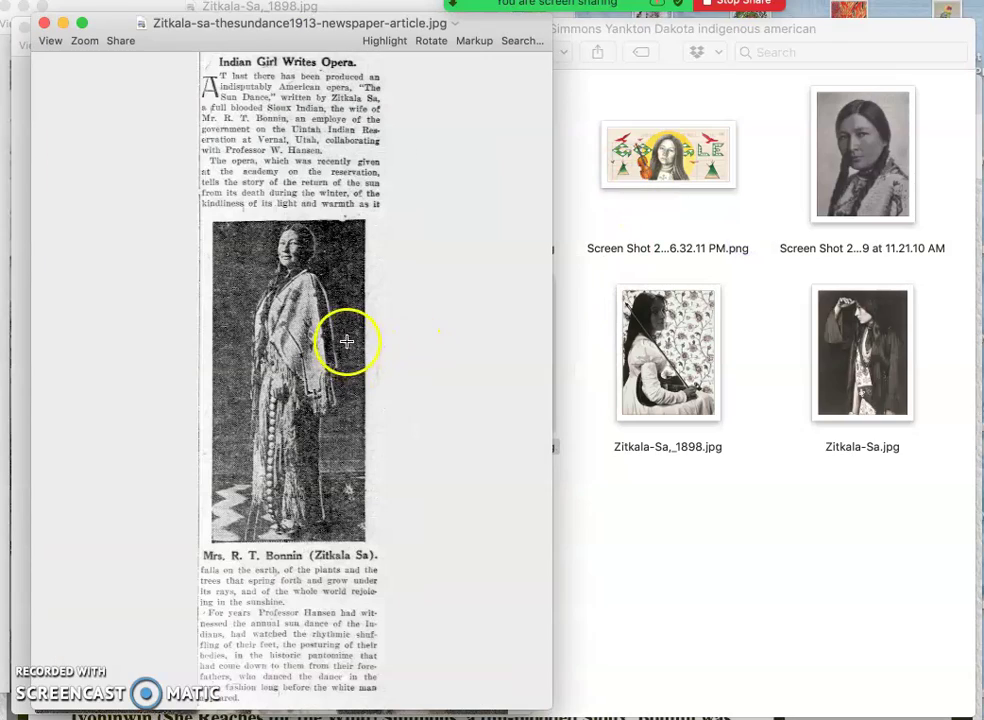
pyautogui.click(43, 22)
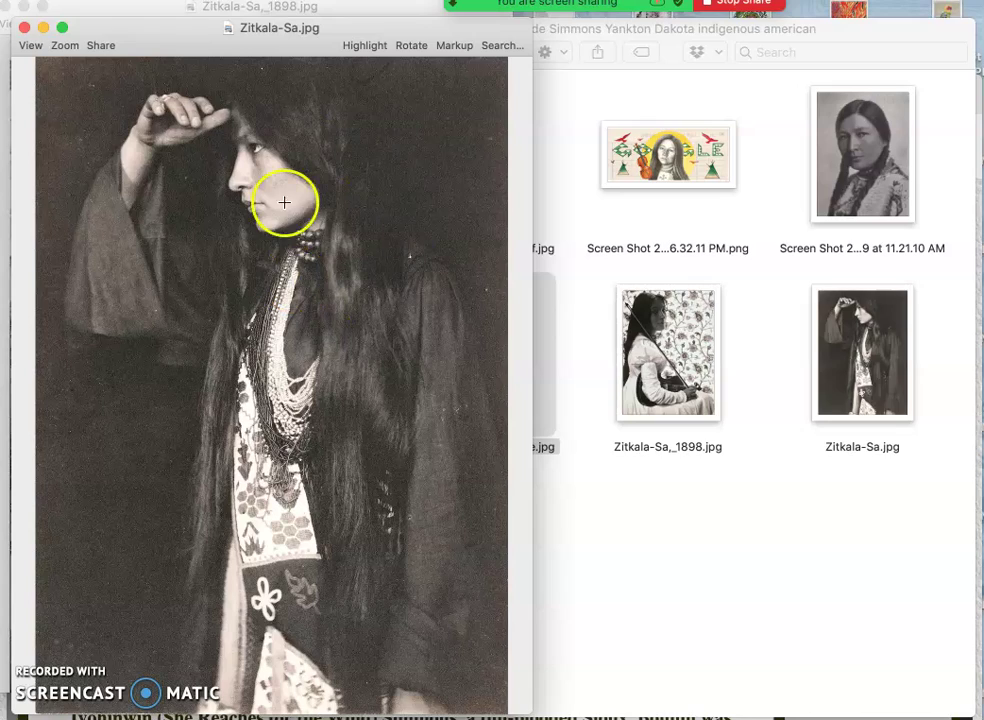
pyautogui.click(22, 25)
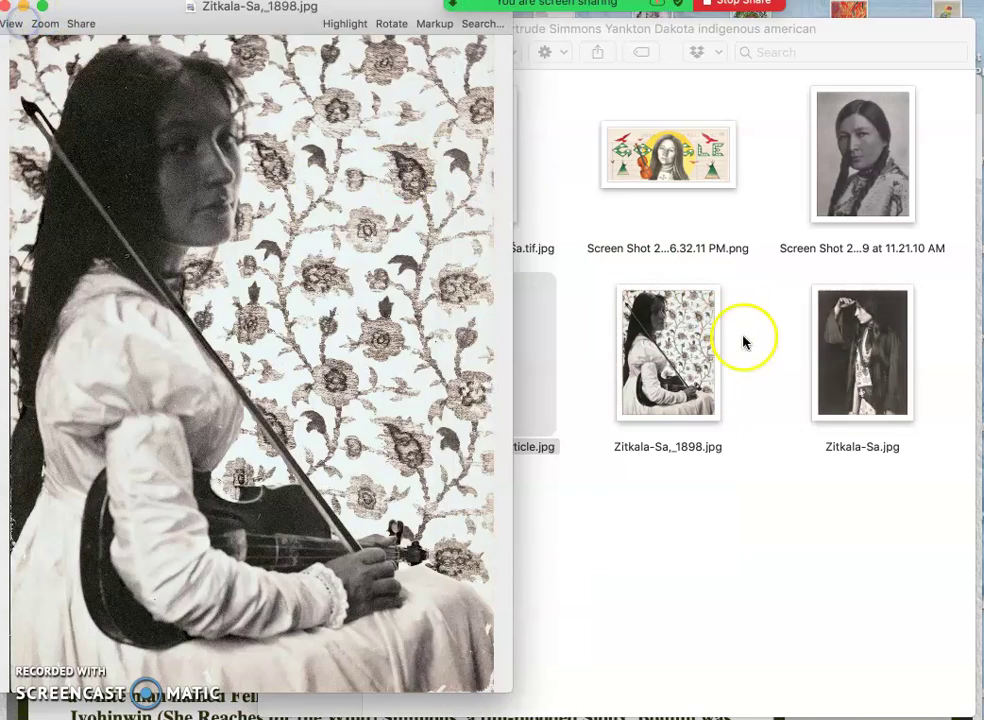
# - Tag Zitkala-Sa.jpg Green and close the 1898 portrait preview
pyautogui.rightClick(849, 452)
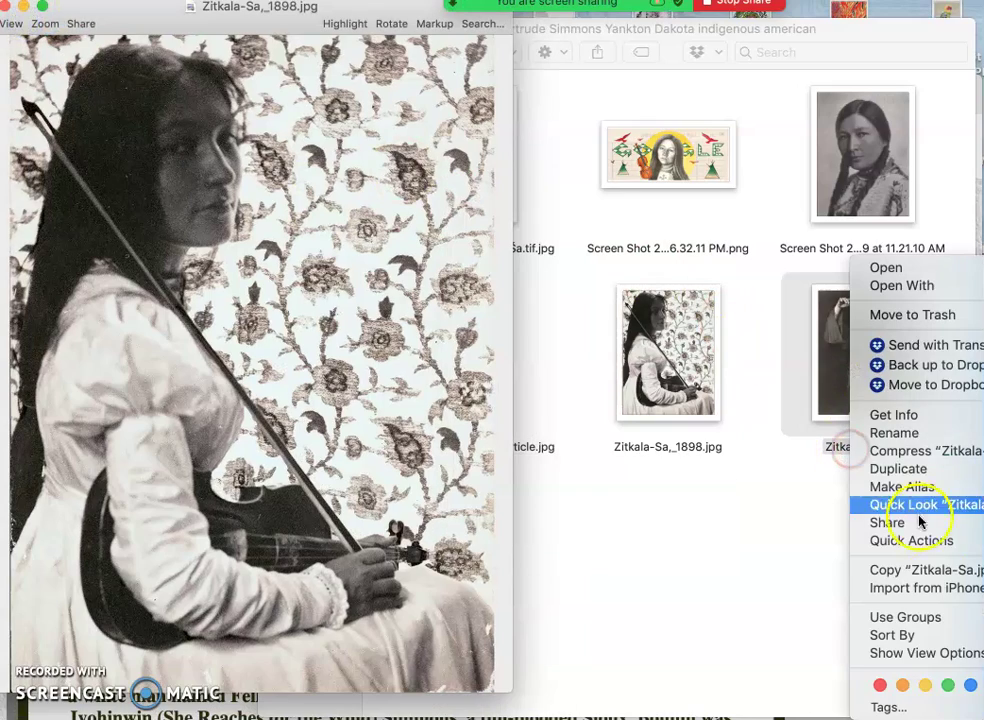
pyautogui.click(949, 694)
pyautogui.click(796, 516)
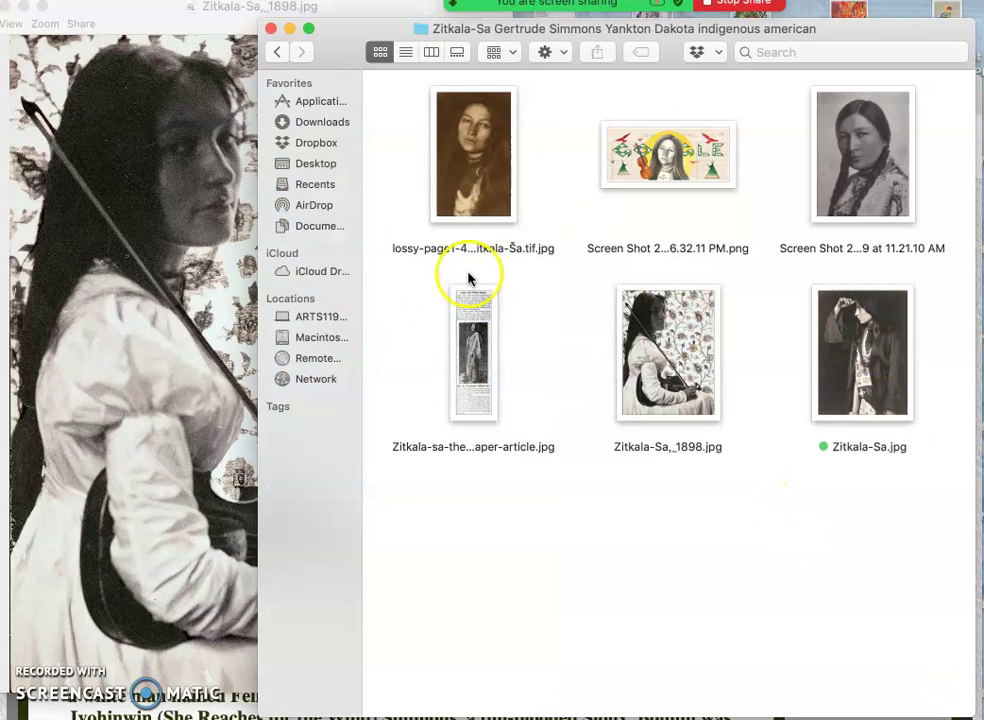
pyautogui.click(6, 8)
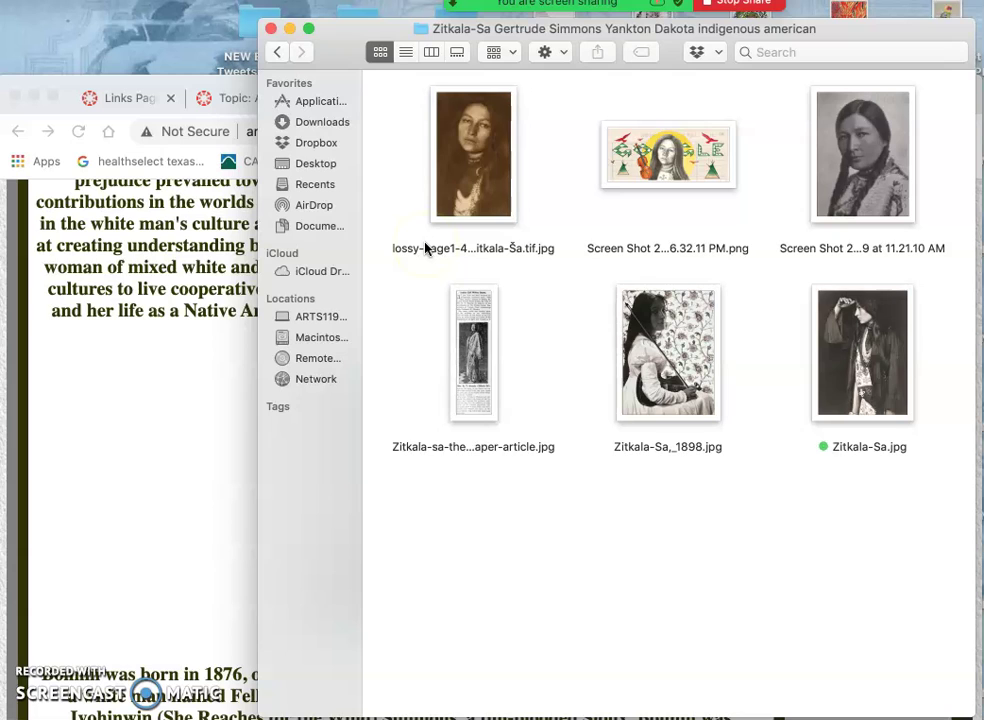
# - Reload Photopea in the browser and start a new project from the File menu
pyautogui.click(246, 345)
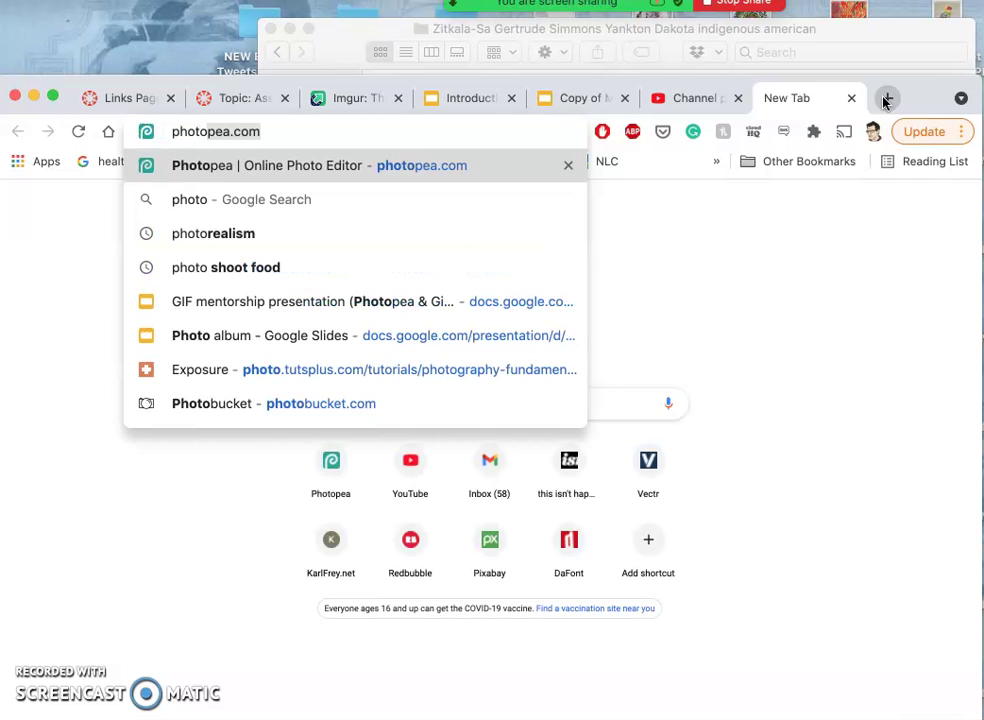
pyautogui.press('Return')
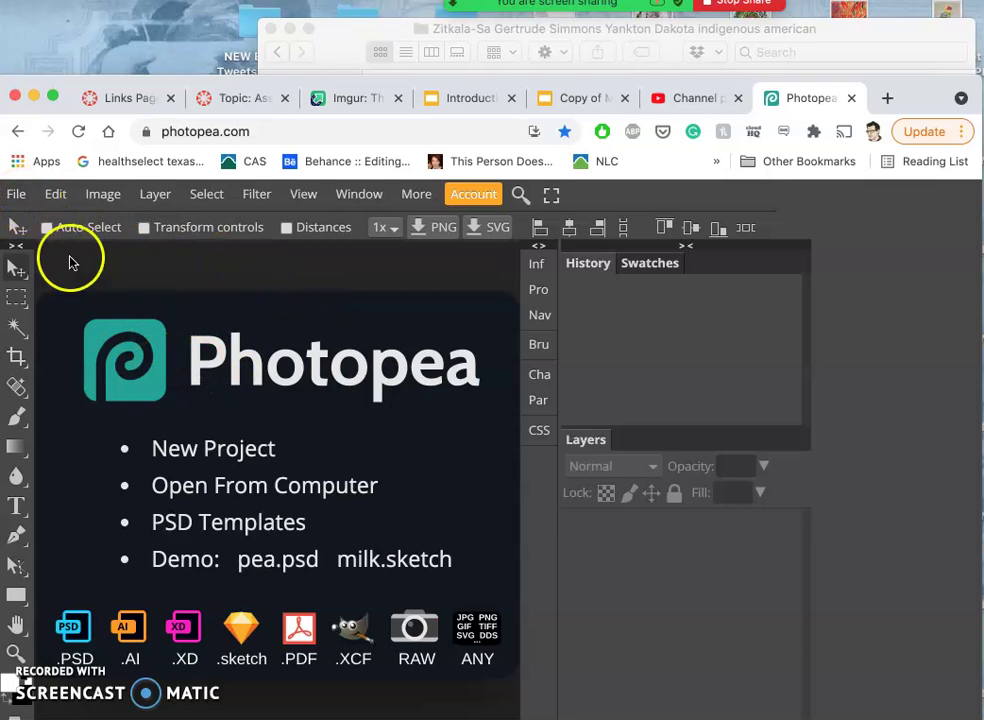
pyautogui.click(16, 196)
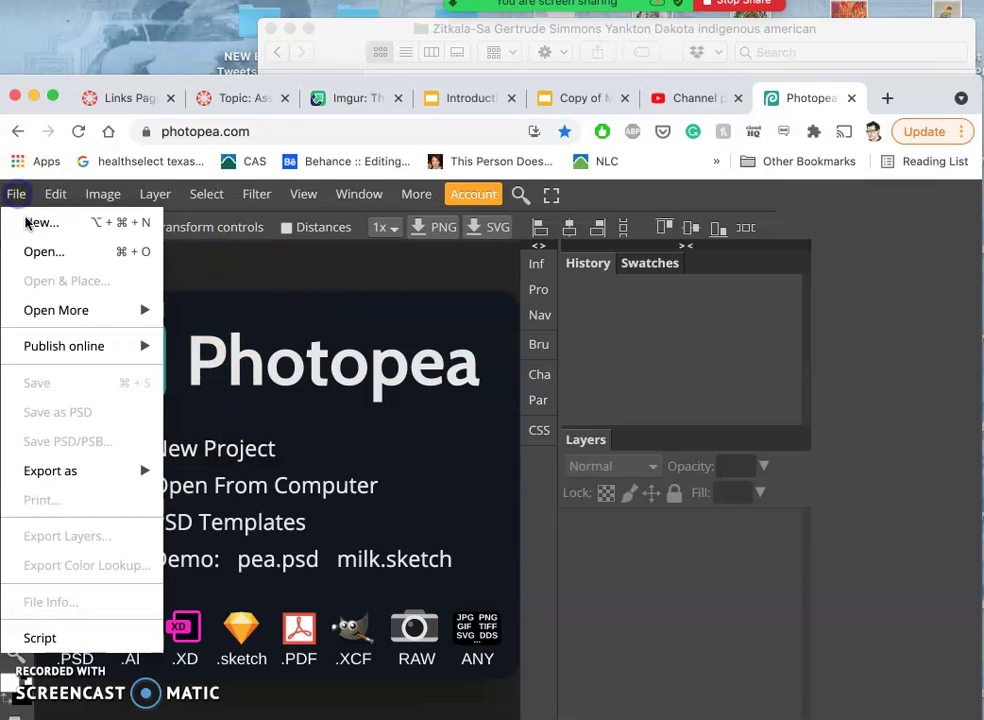
pyautogui.click(26, 222)
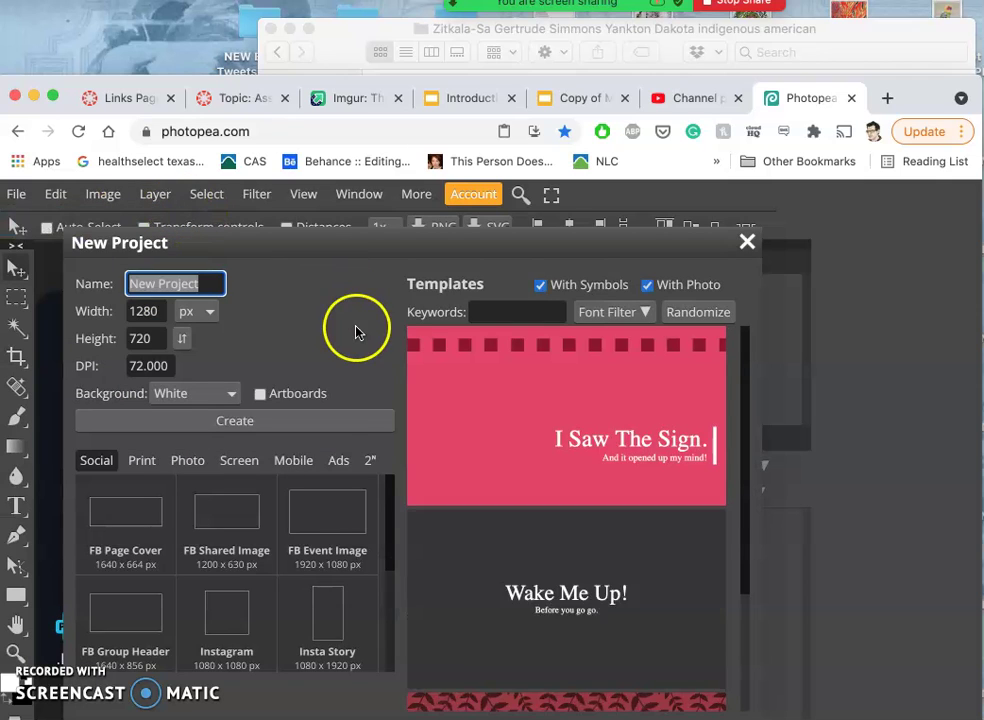
# - Create the canvas in inches at 8 × 10 with 300 DPI and a white background
pyautogui.click(195, 316)
pyautogui.click(196, 363)
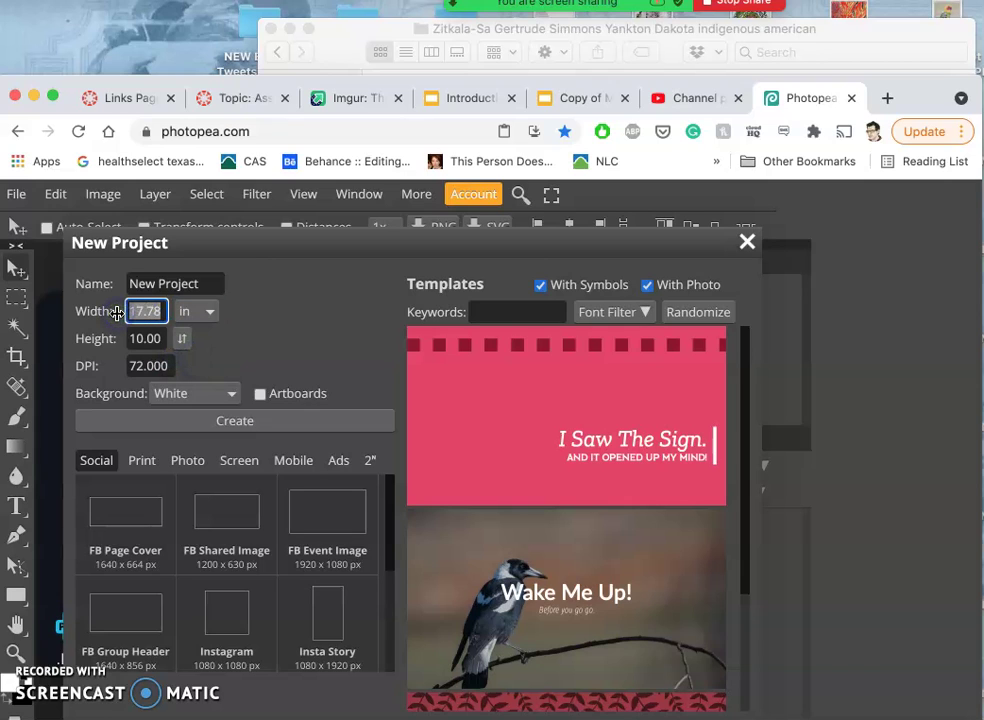
pyautogui.click(158, 336)
pyautogui.moveTo(158, 336); pyautogui.dragTo(109, 339)
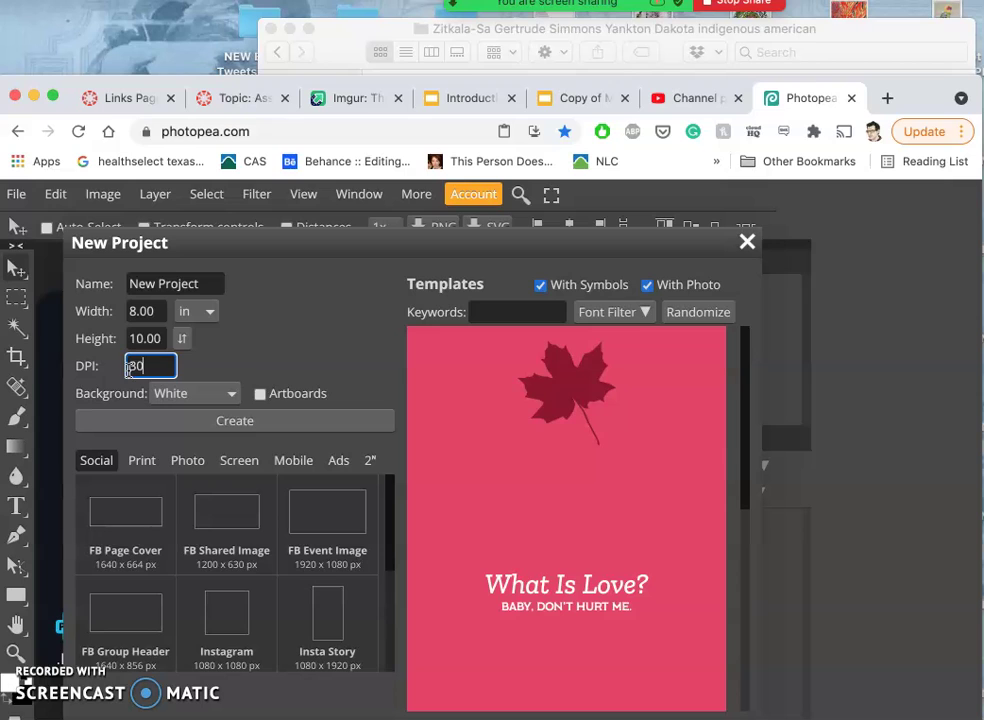
pyautogui.click(213, 364)
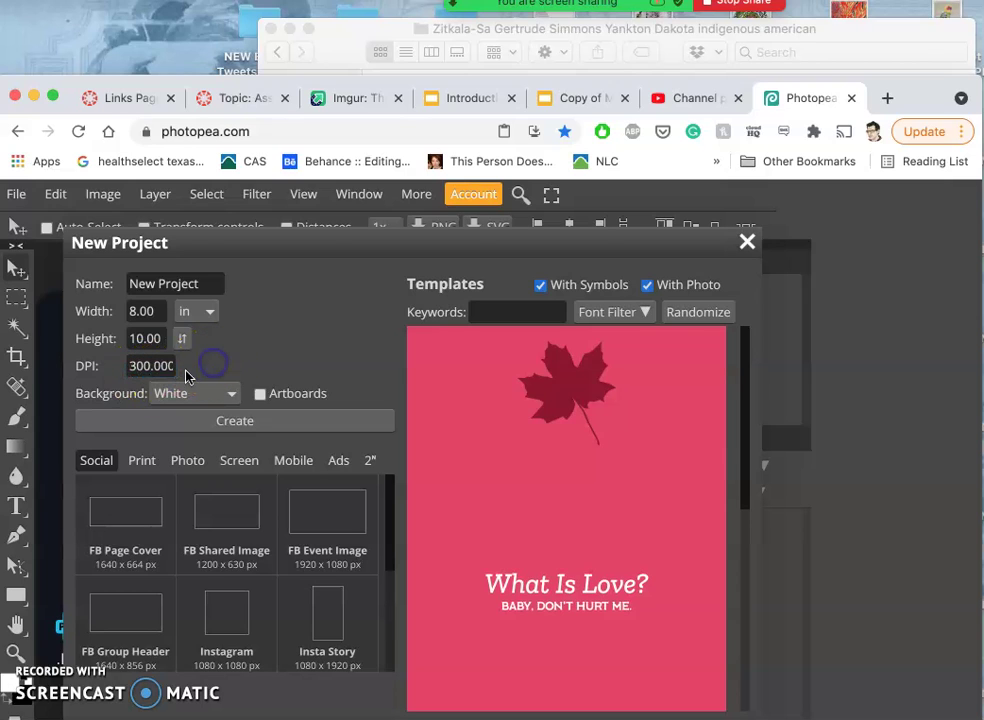
pyautogui.click(232, 422)
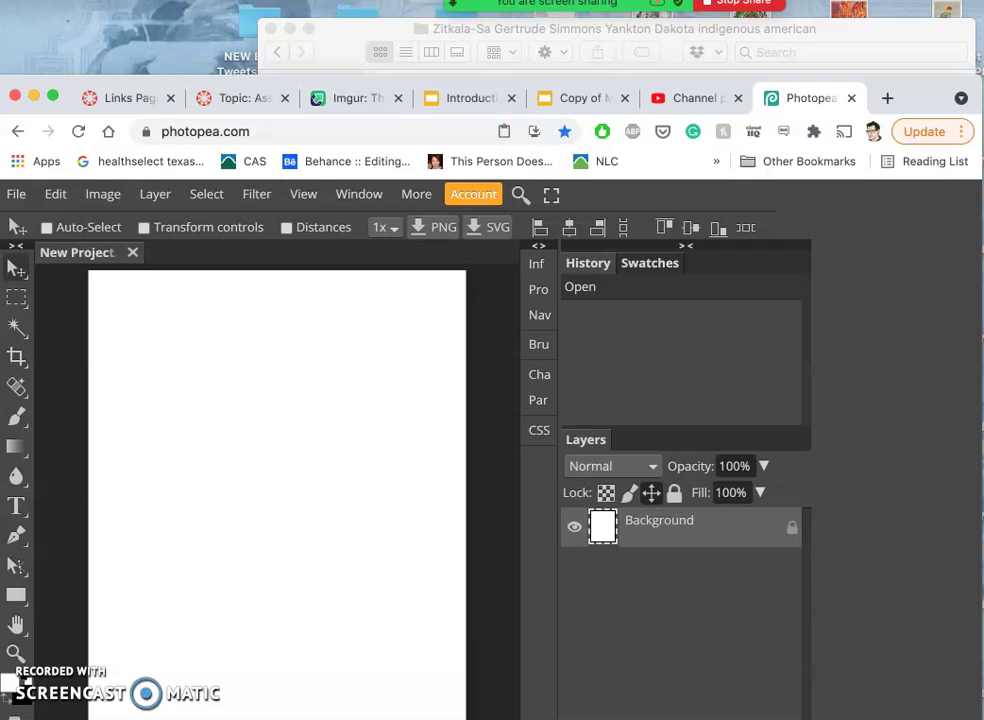
# - Nudge the browser window, then close the blank 8 × 10 in document tab
pyautogui.moveTo(10, 220)
pyautogui.moveTo(911, 85); pyautogui.dragTo(915, 54)
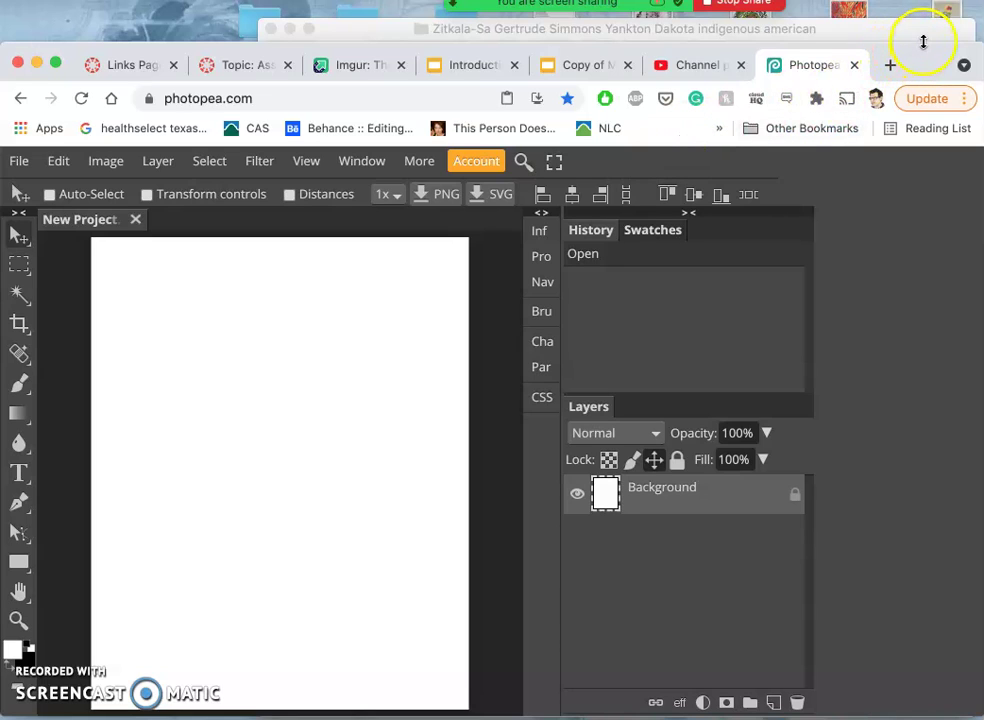
pyautogui.moveTo(924, 36); pyautogui.dragTo(920, 19)
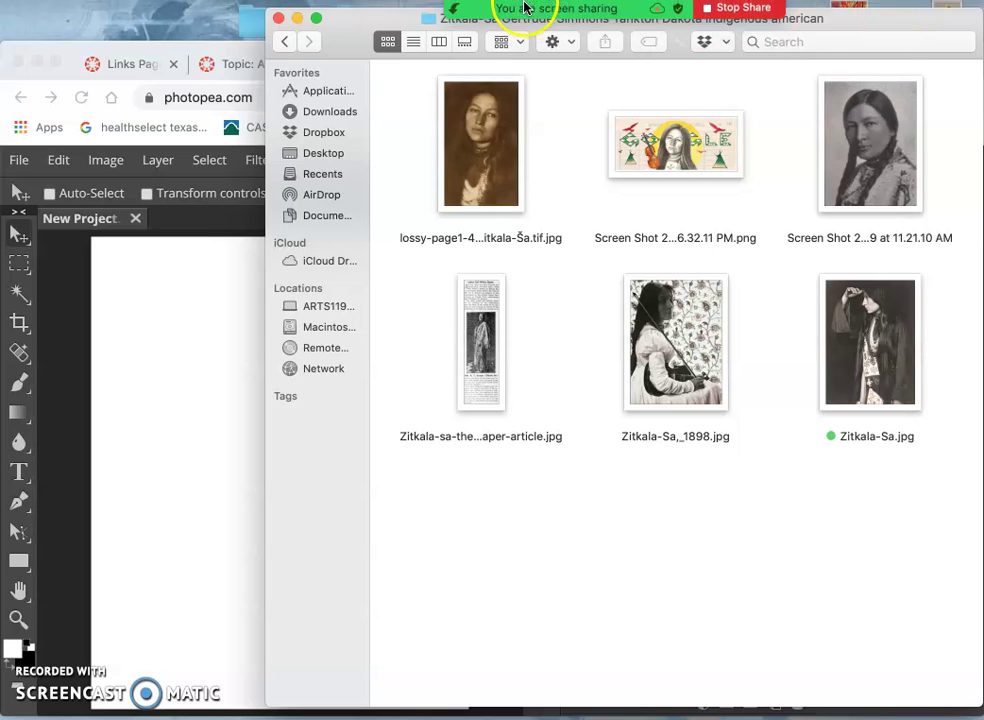
pyautogui.click(77, 52)
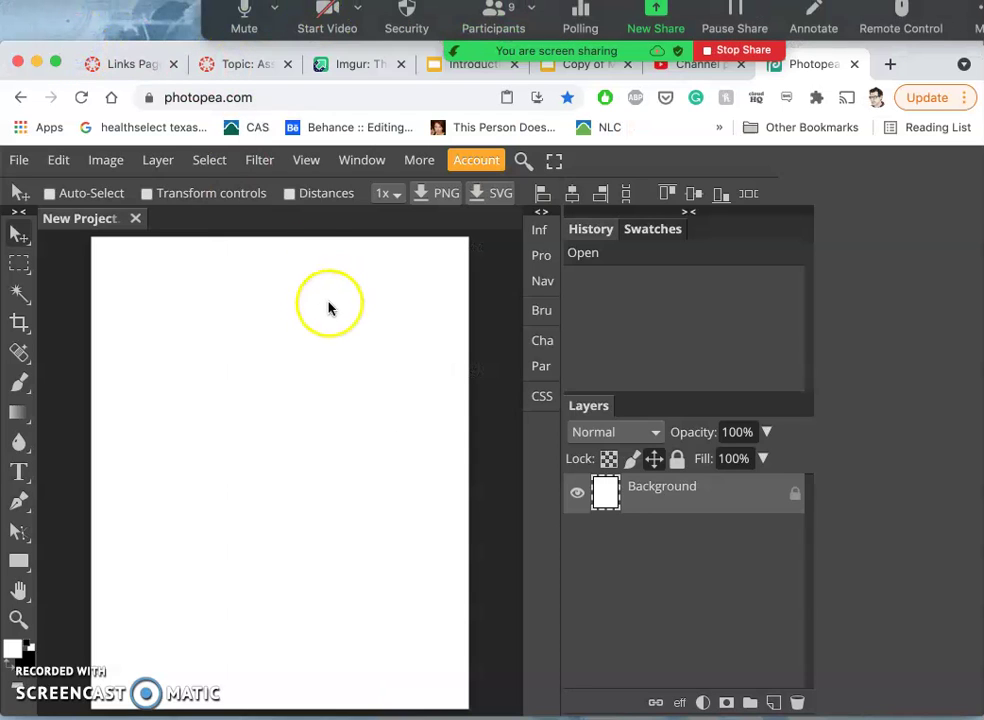
pyautogui.click(134, 218)
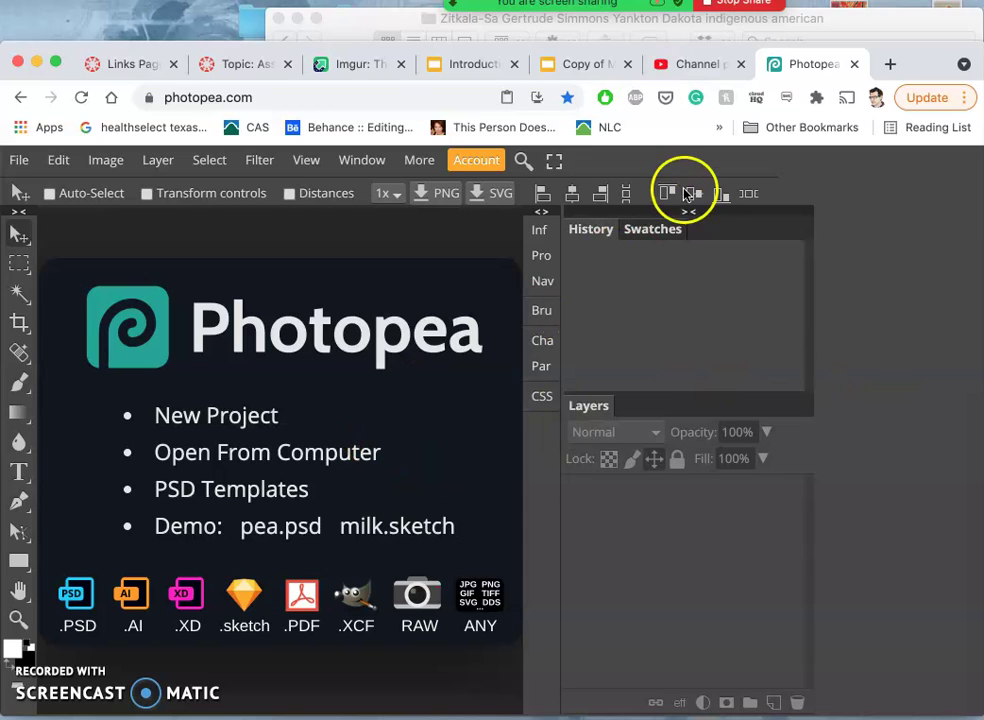
# - Create a new 8 × 10 in, 300 DPI white document from Photopea's start screen
pyautogui.click(870, 28)
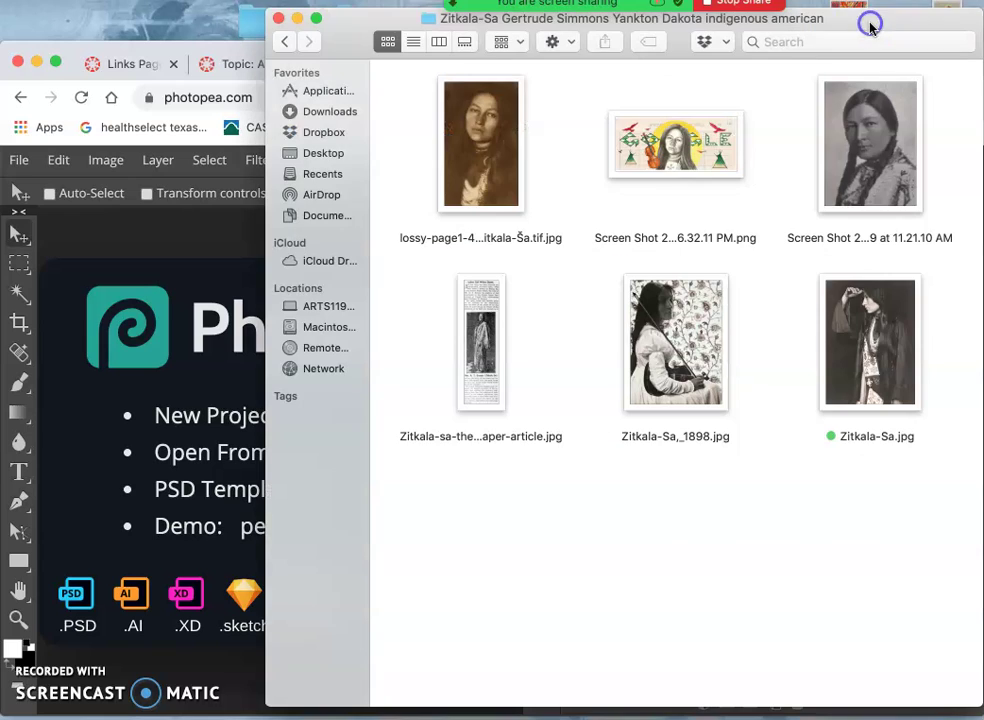
pyautogui.click(88, 260)
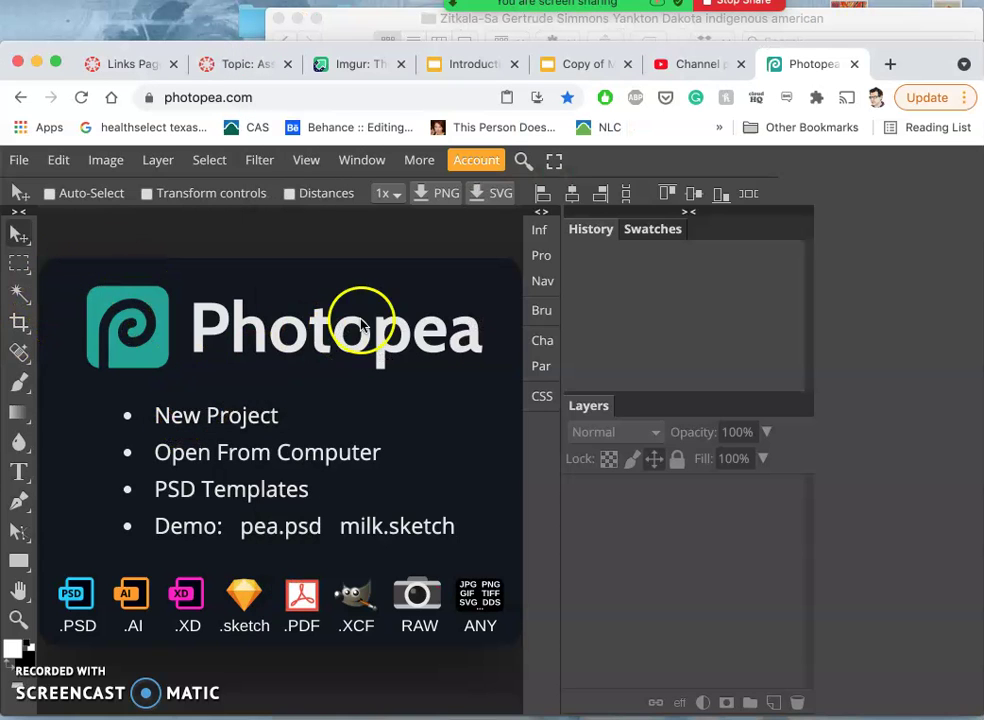
pyautogui.click(231, 415)
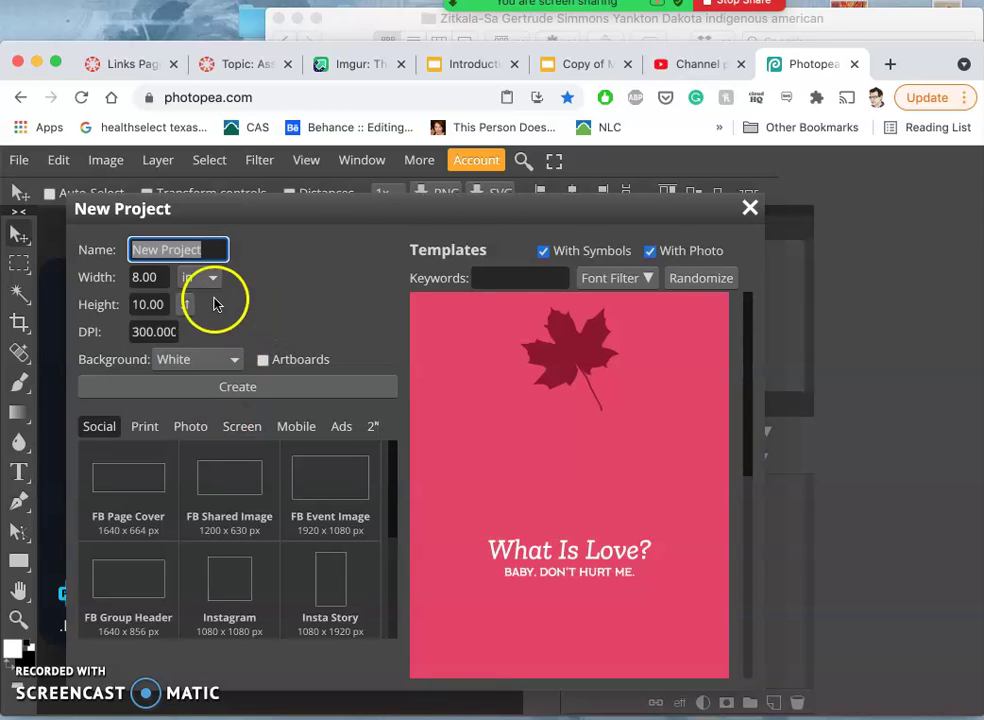
pyautogui.click(242, 386)
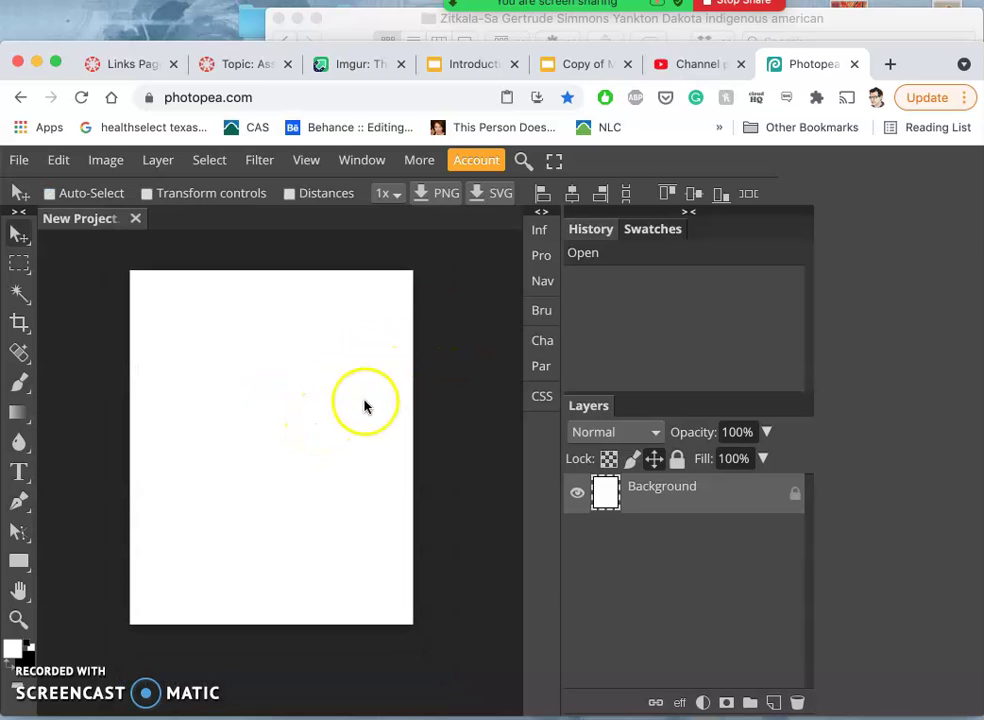
# - Open Zitkala-Sa.jpg from the image folder in Preview
pyautogui.click(856, 27)
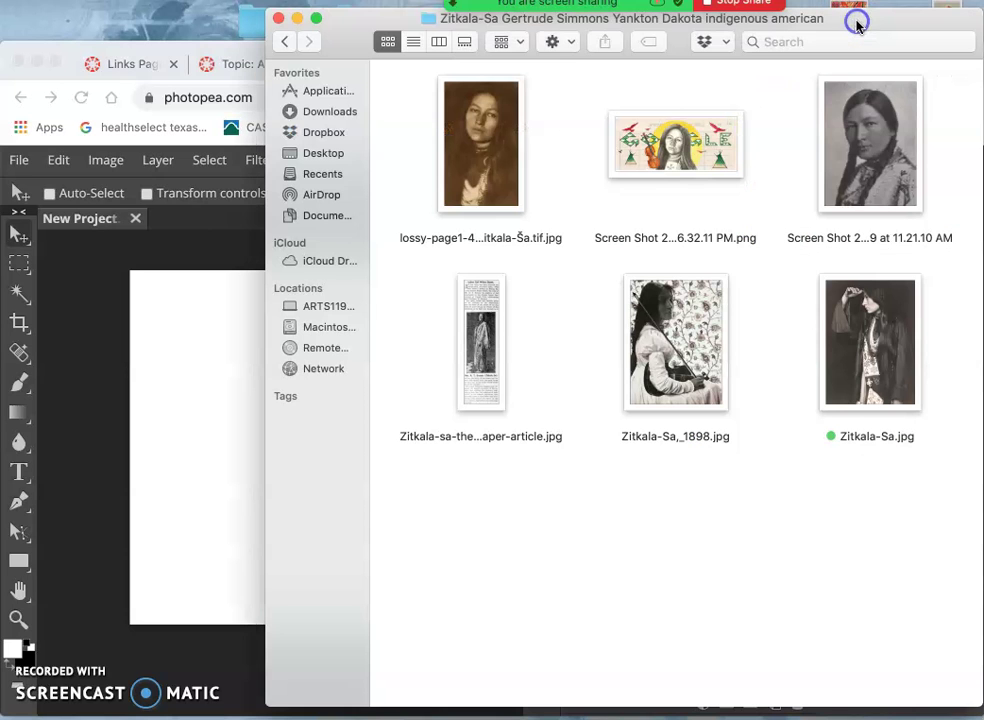
pyautogui.click(877, 321)
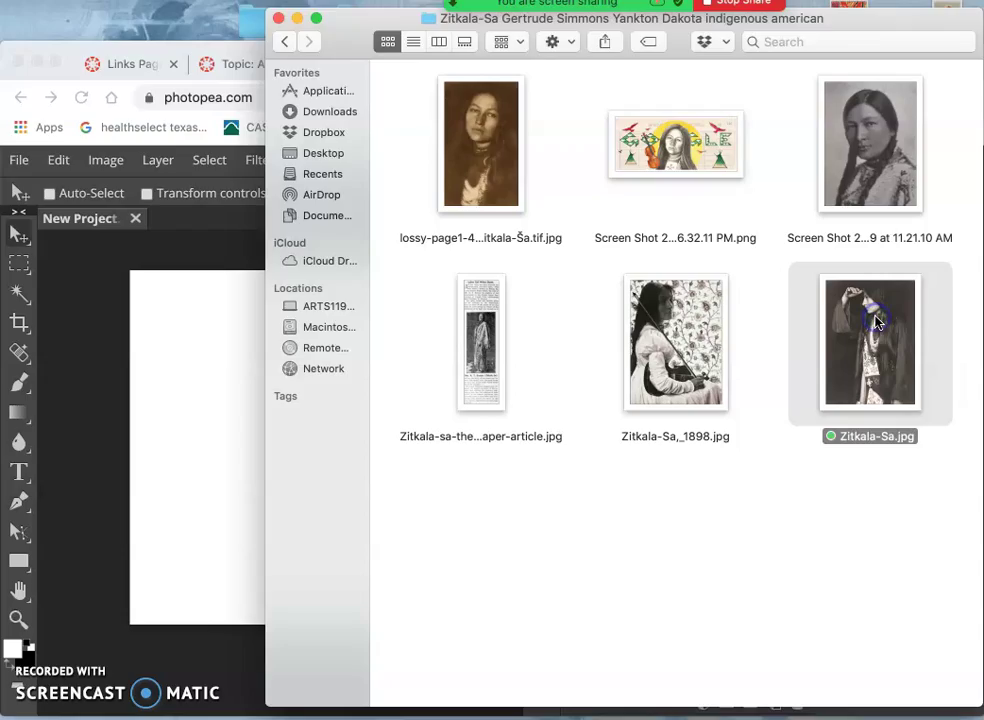
pyautogui.doubleClick(877, 321)
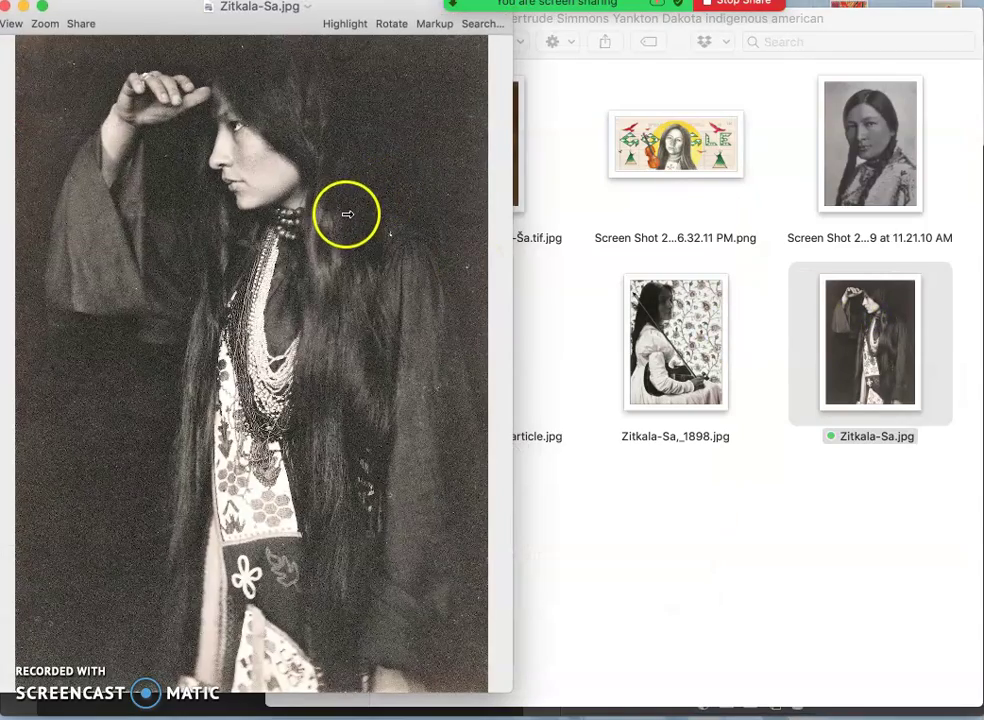
# - Screenshot the head-and-shoulders area of the portrait, then close the photo
pyautogui.scroll(3, 347, 214)
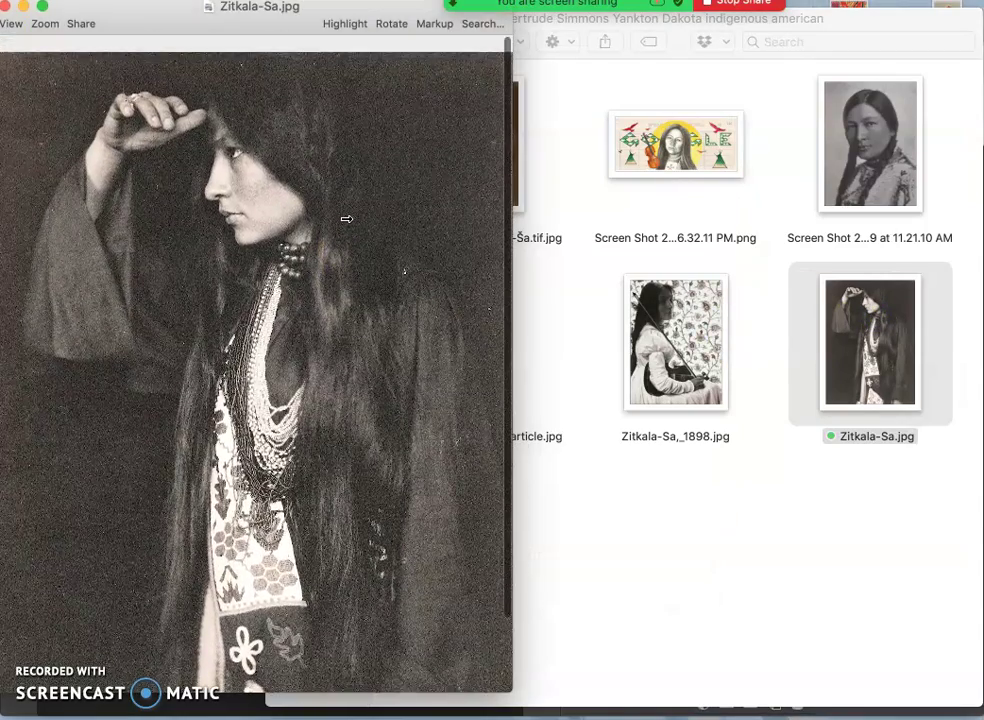
pyautogui.scroll(-1, 346, 218)
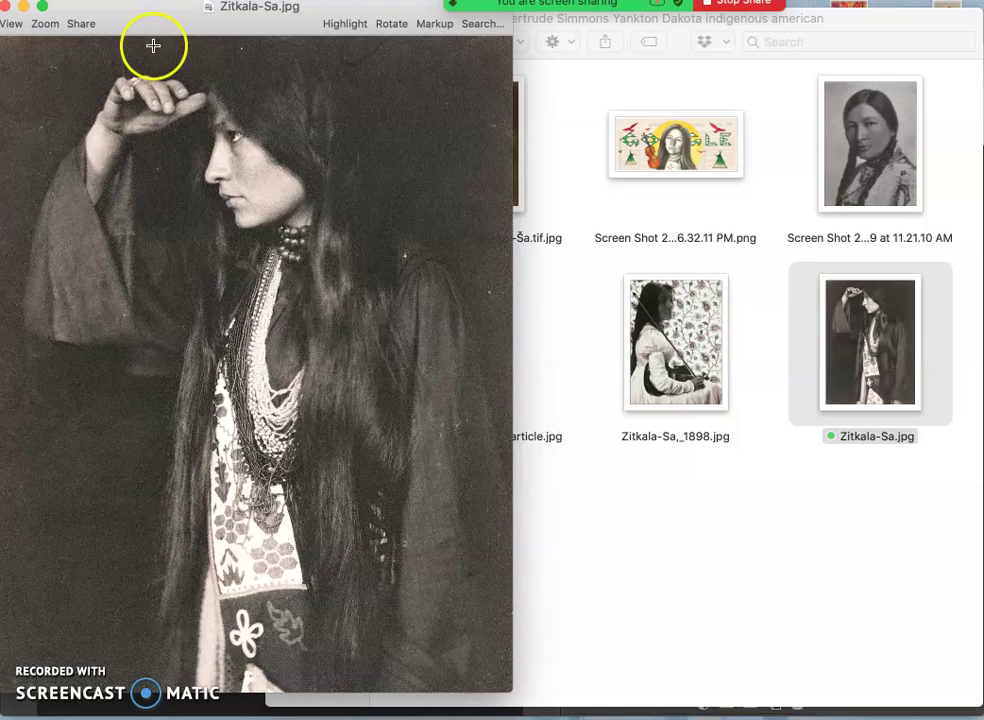
pyautogui.moveTo(153, 44); pyautogui.dragTo(432, 334)
pyautogui.click(432, 334)
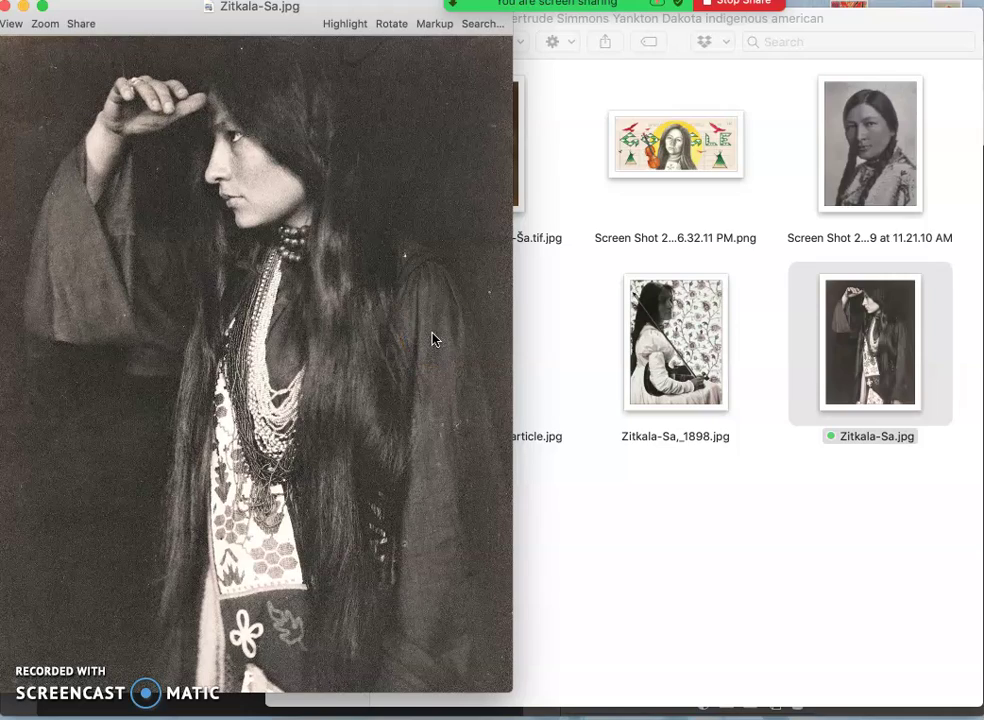
pyautogui.click(6, 6)
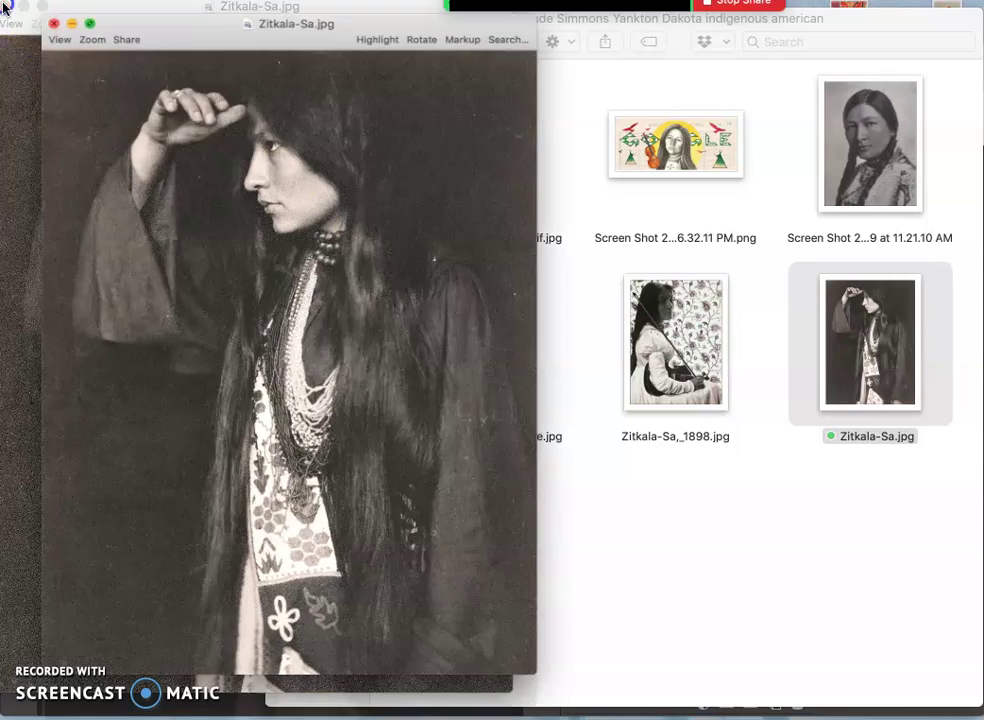
# - Apply Auto Levels and maximum Sharpness to the face screenshot, then close it
pyautogui.press('F11')
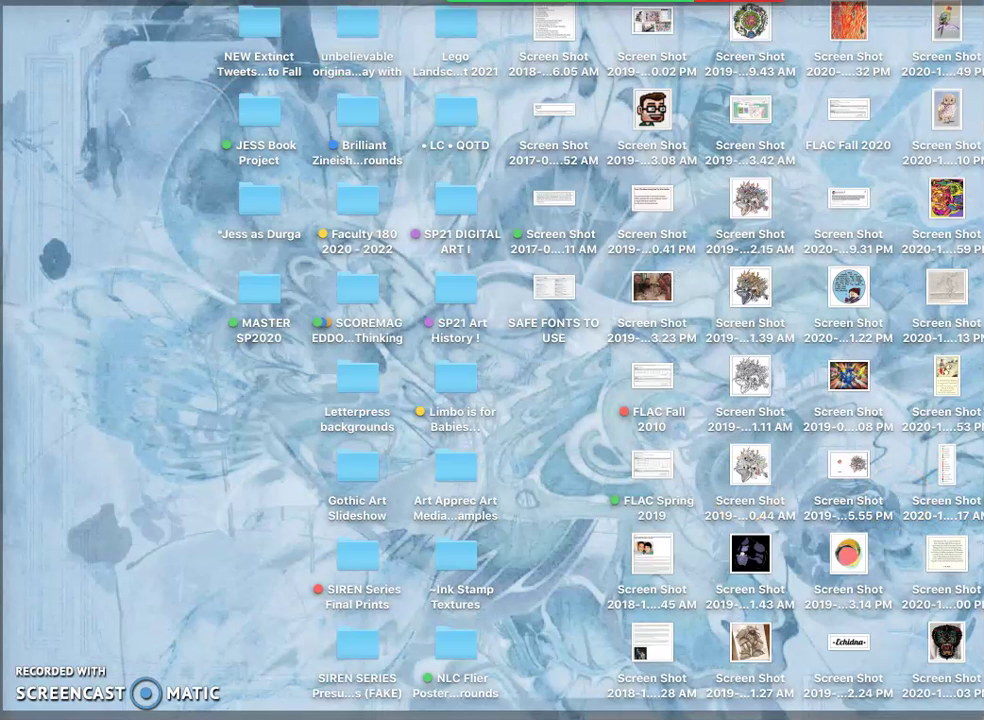
pyautogui.press('F11')
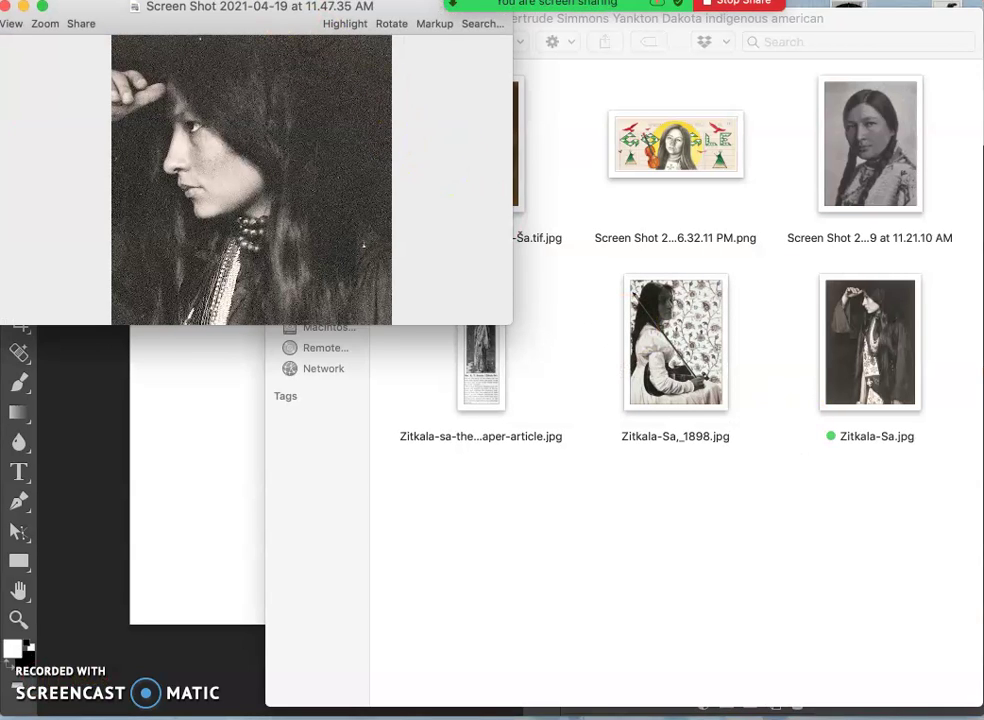
pyautogui.click(290, 0)
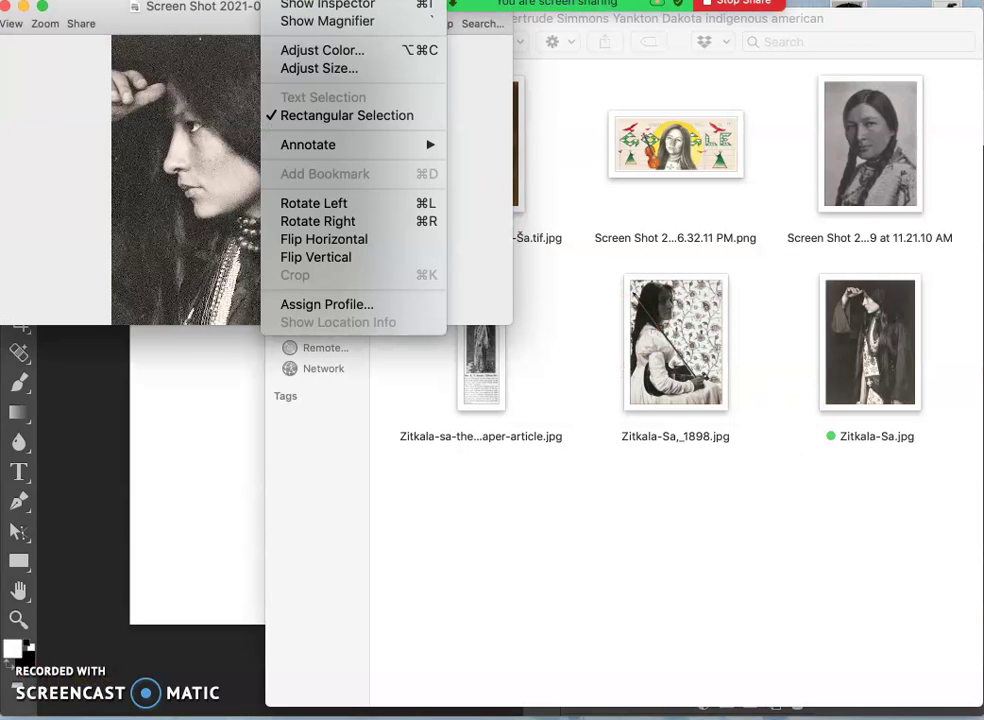
pyautogui.click(297, 50)
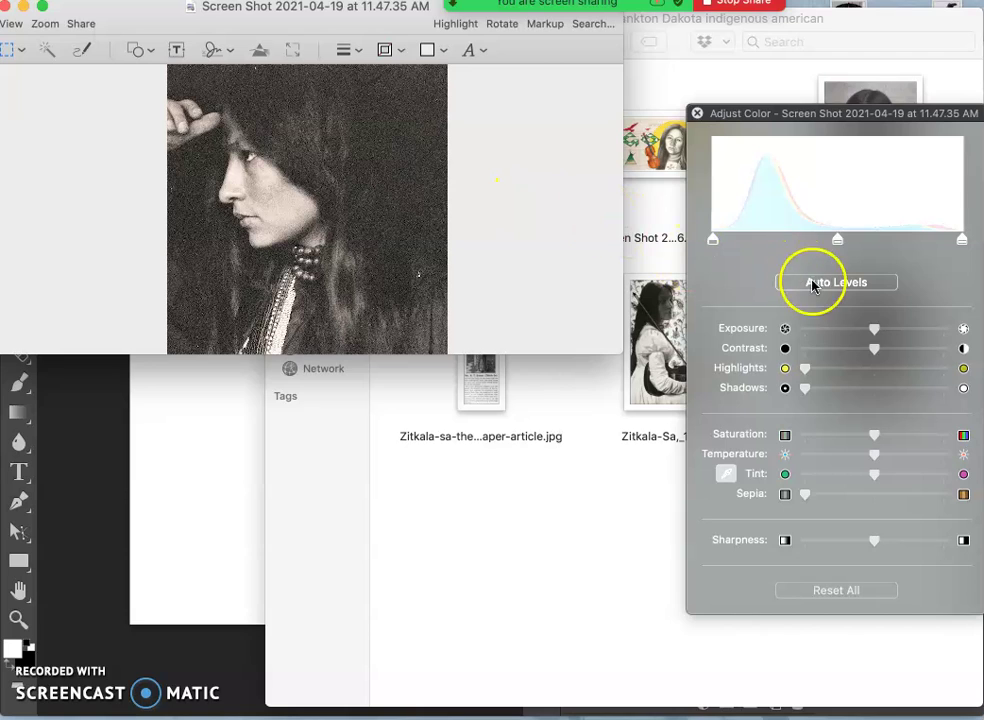
pyautogui.click(811, 283)
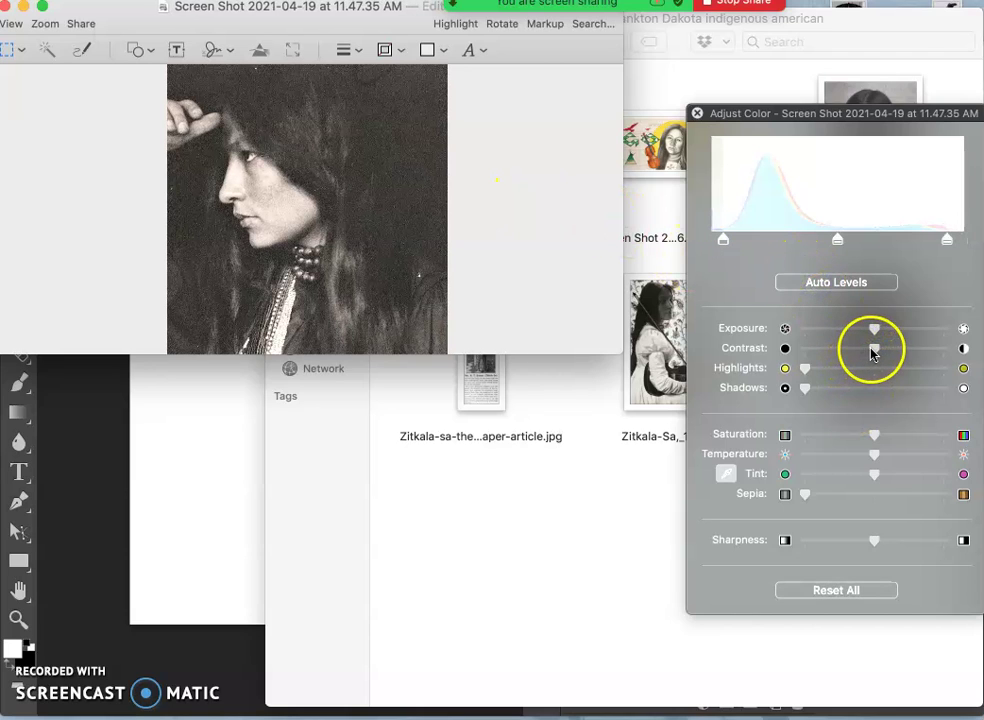
pyautogui.moveTo(867, 548); pyautogui.dragTo(911, 548)
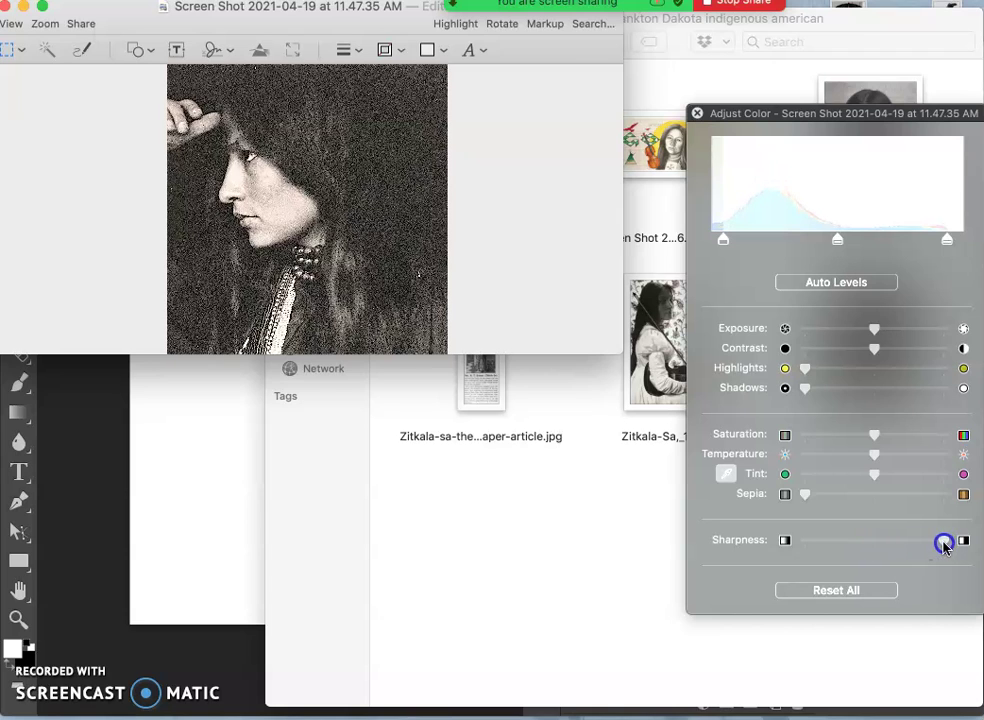
pyautogui.click(7, 8)
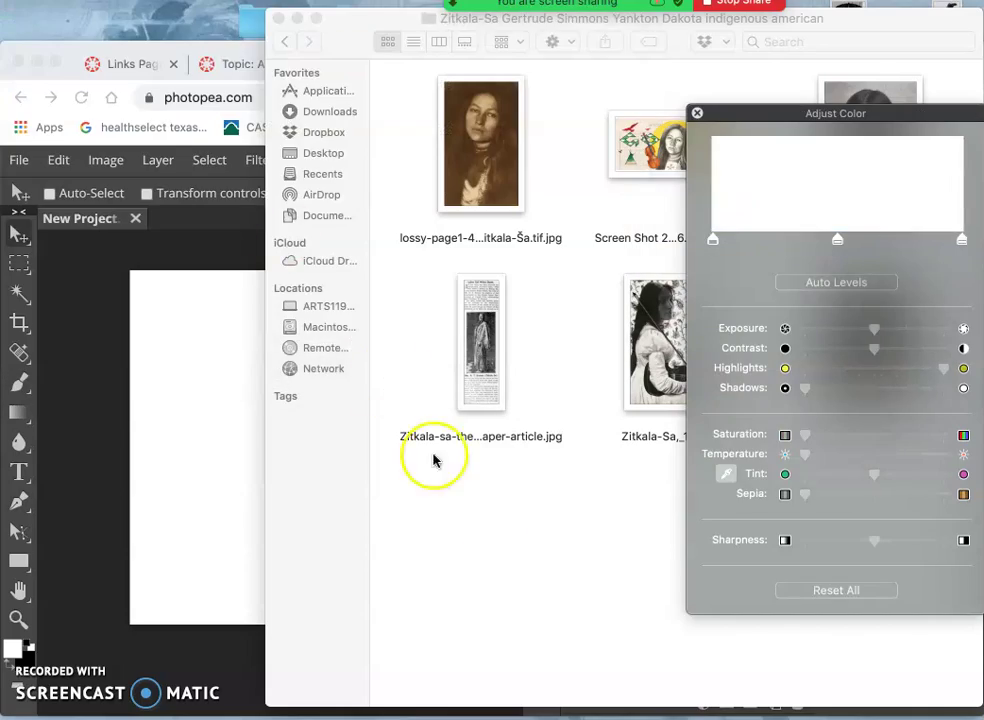
# - Move the new screenshot into the image folder and open the sepia portrait
pyautogui.click(503, 532)
pyautogui.press('F11')
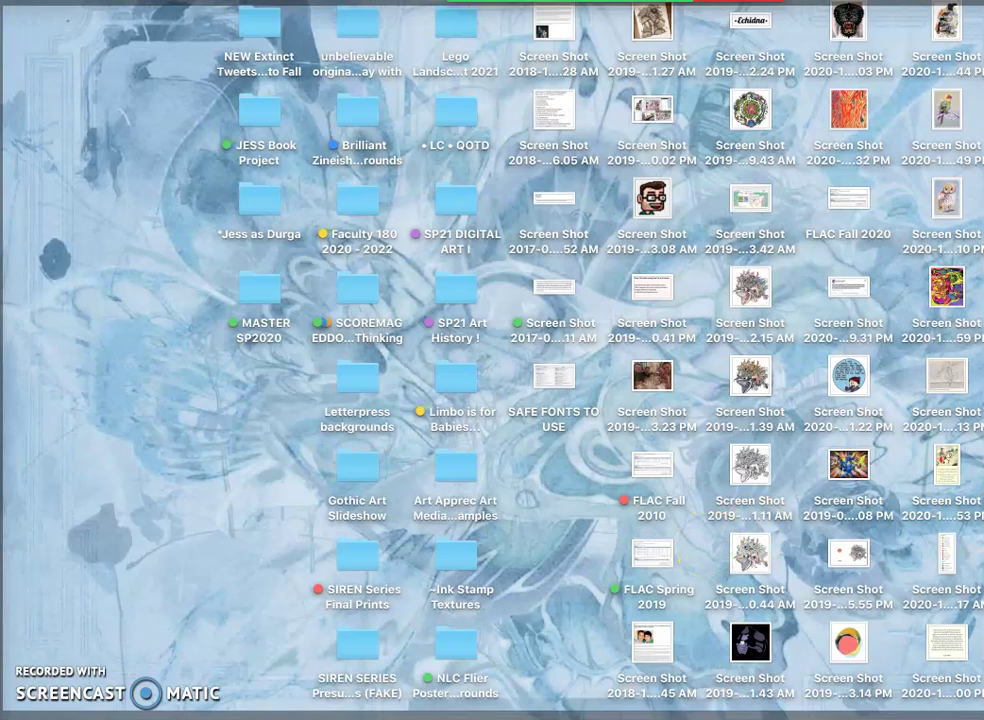
pyautogui.moveTo(975, 60); pyautogui.dragTo(716, 558)
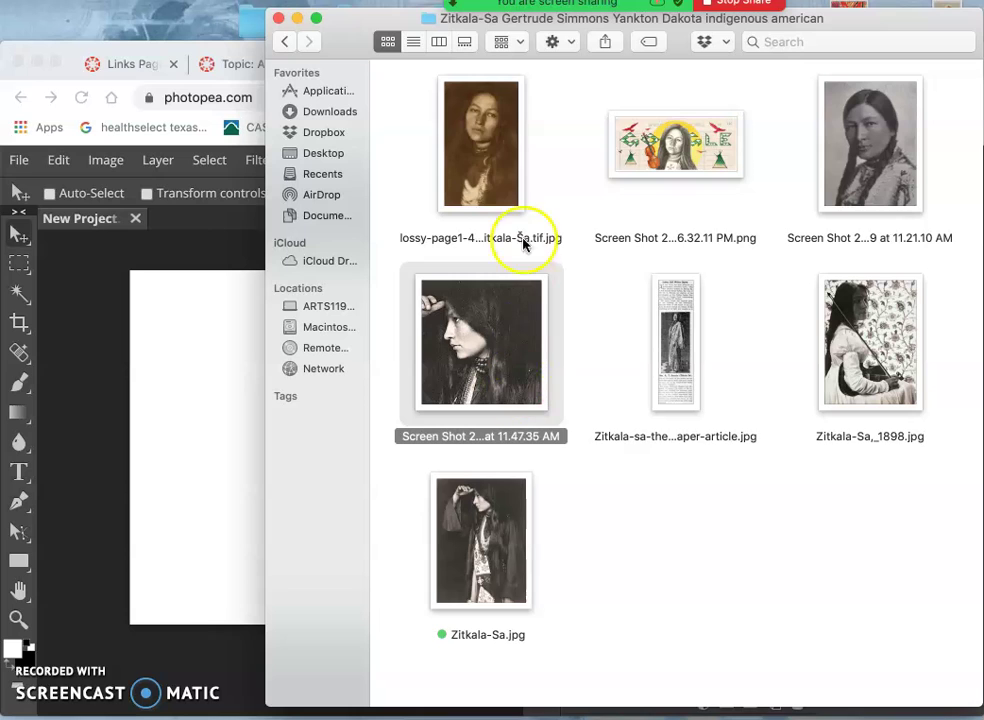
pyautogui.click(487, 133)
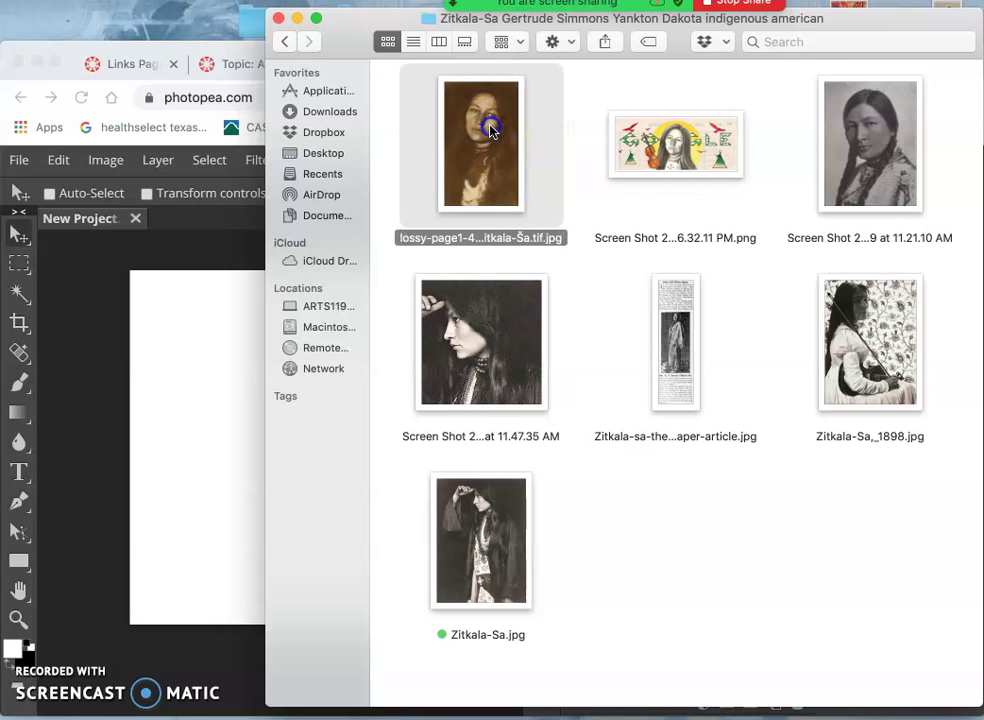
pyautogui.doubleClick(490, 130)
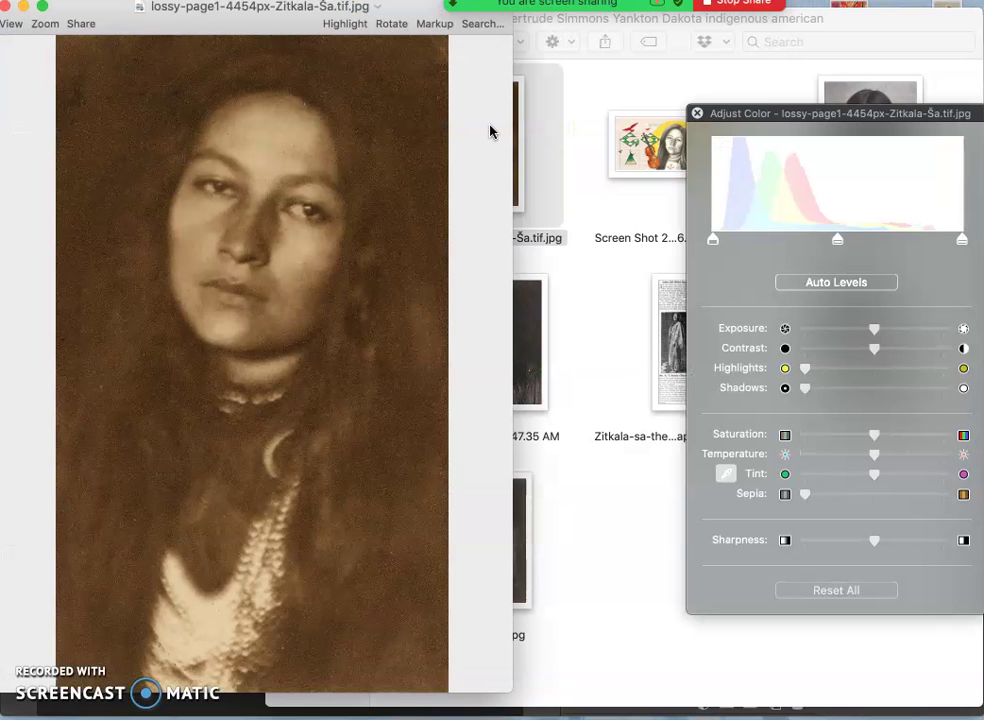
# - Capture a tighter screenshot of the portrait's face area and close the original
pyautogui.click(340, 185)
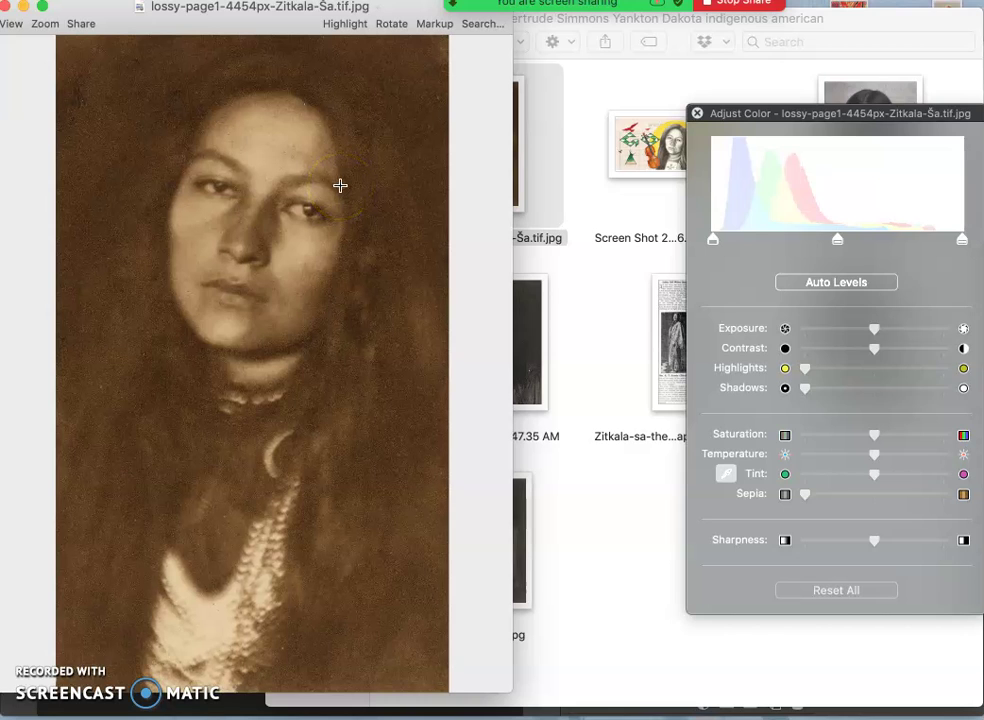
pyautogui.moveTo(85, 37); pyautogui.dragTo(446, 532)
pyautogui.click(176, 274)
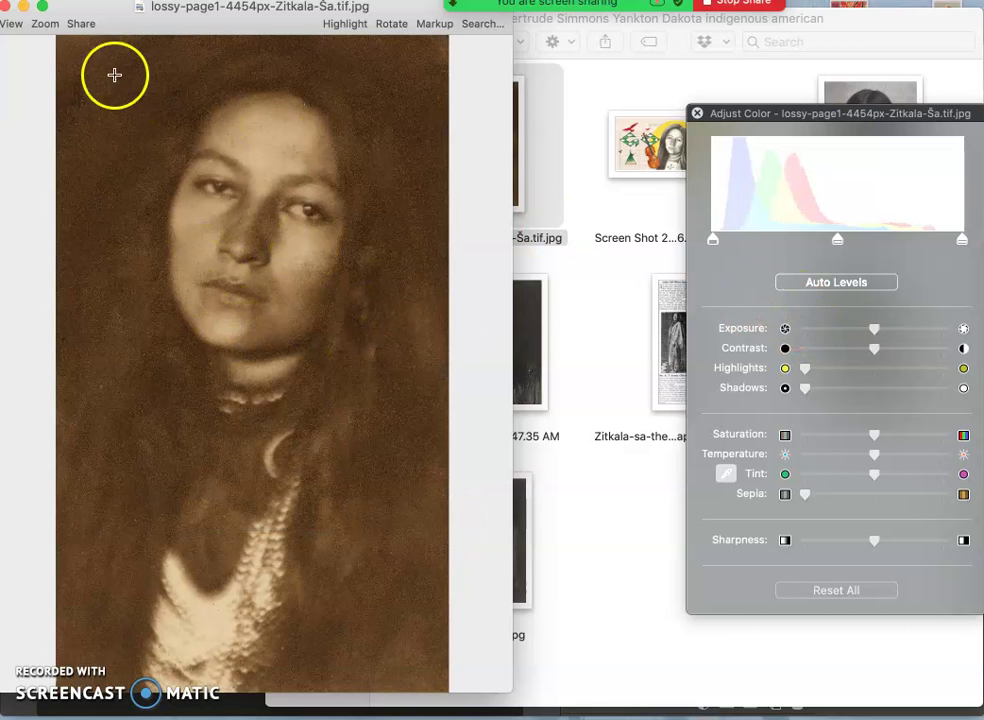
pyautogui.click(6, 7)
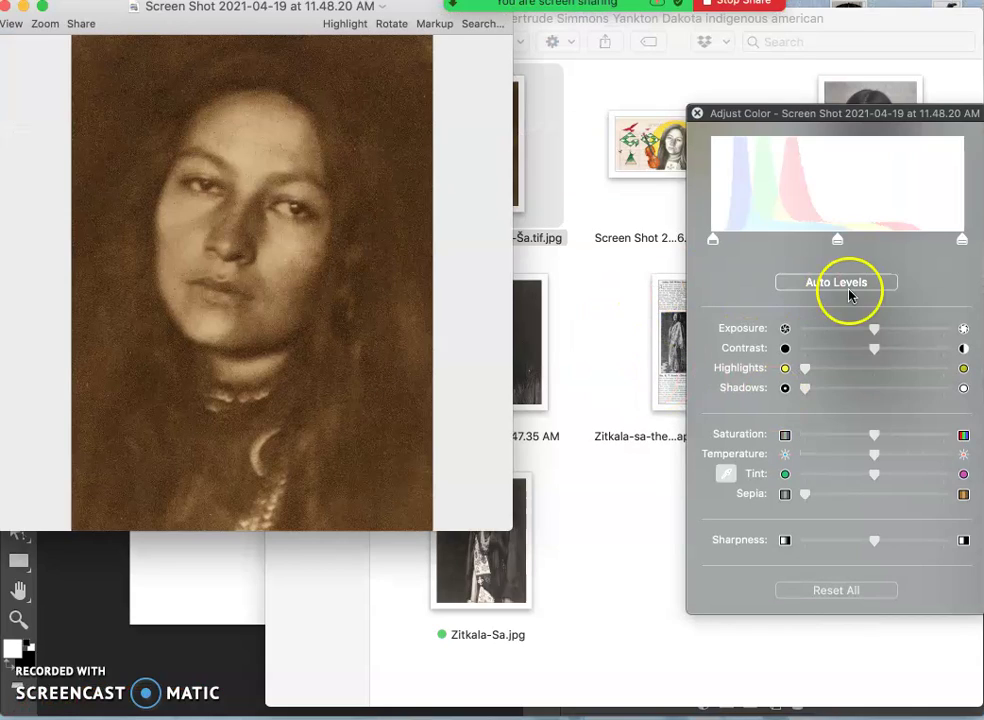
# - Auto-level the new screenshot, push Sharpness to maximum, and close it
pyautogui.click(848, 283)
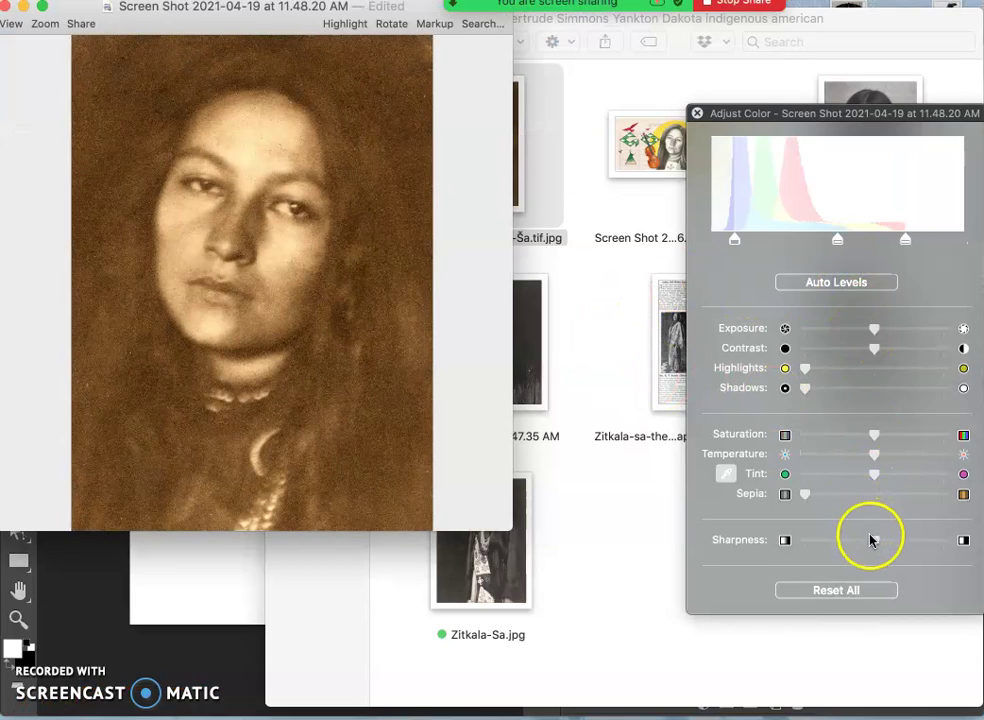
pyautogui.moveTo(874, 540); pyautogui.dragTo(962, 538)
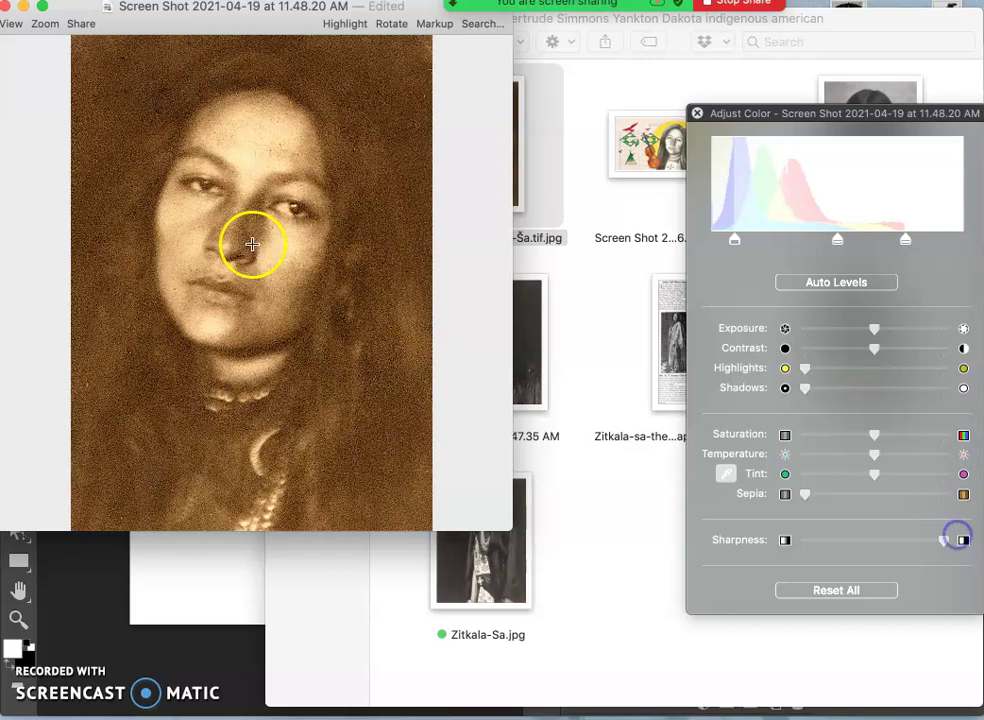
pyautogui.click(5, 7)
pyautogui.click(387, 270)
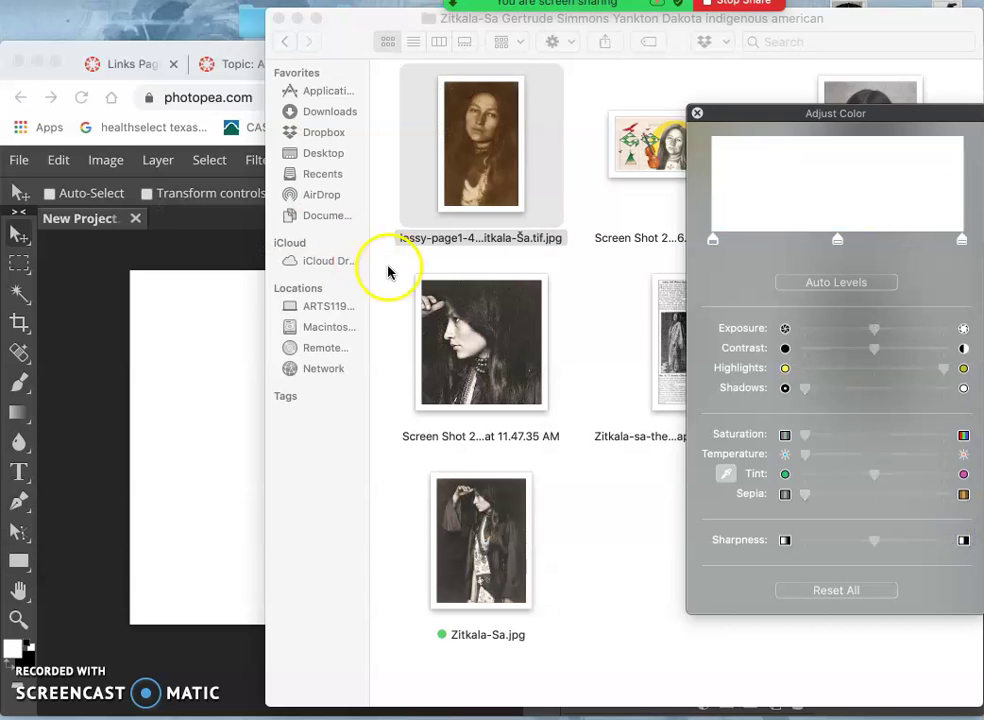
# - Place the 11.48.20 AM portrait screenshot on the canvas, scaled to 61.49% at top right
pyautogui.click(582, 520)
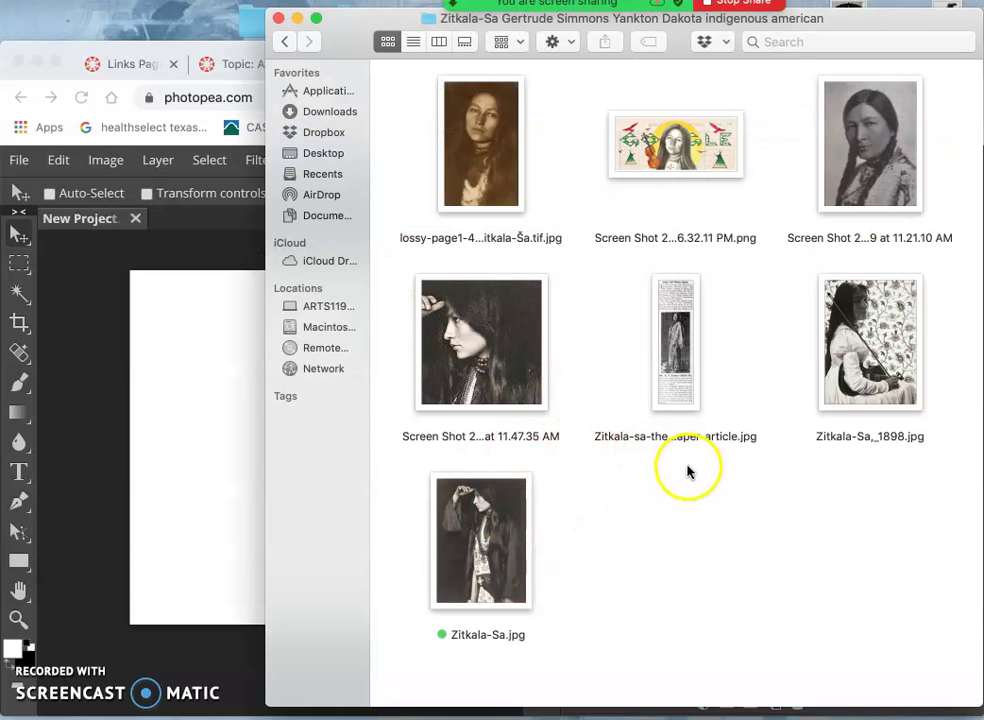
pyautogui.press('F11')
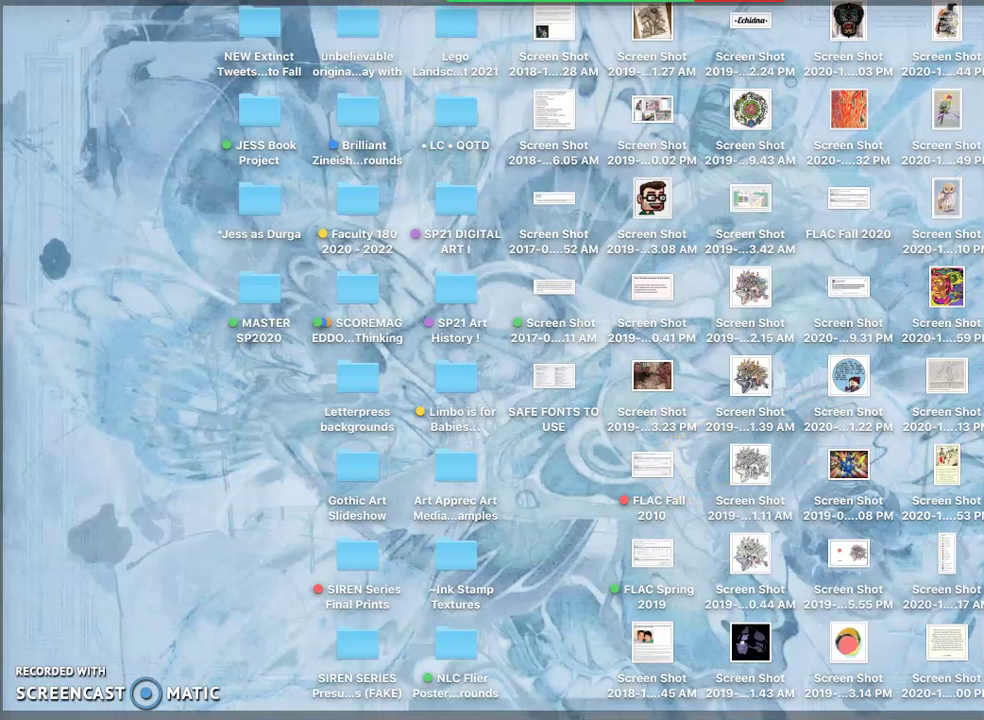
pyautogui.press('F11')
pyautogui.click(773, 540)
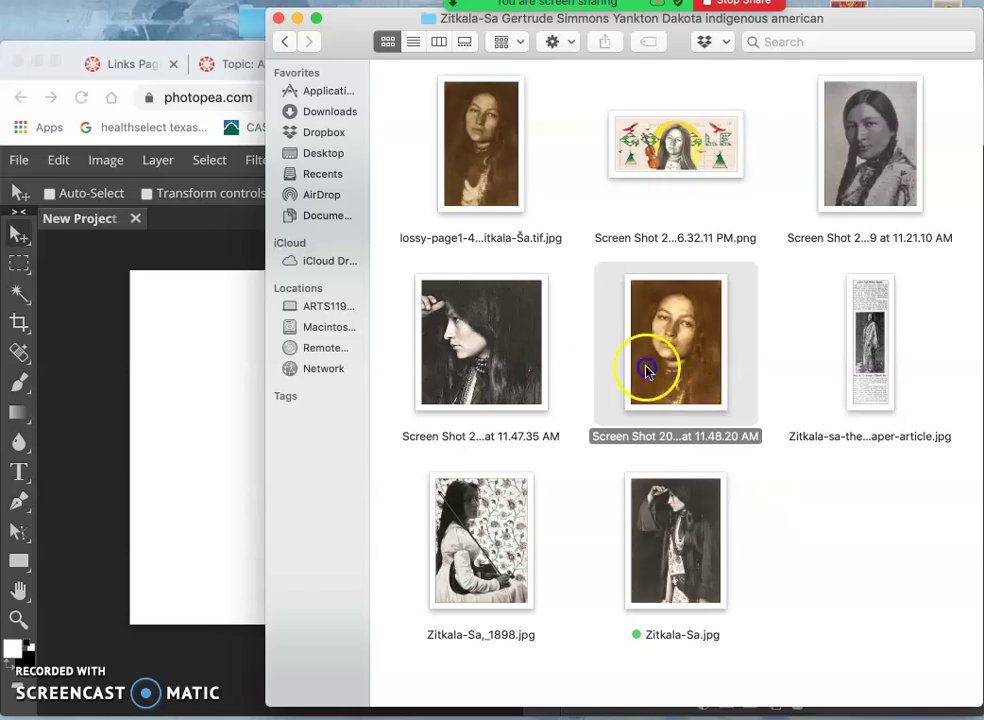
pyautogui.moveTo(648, 362); pyautogui.dragTo(230, 380)
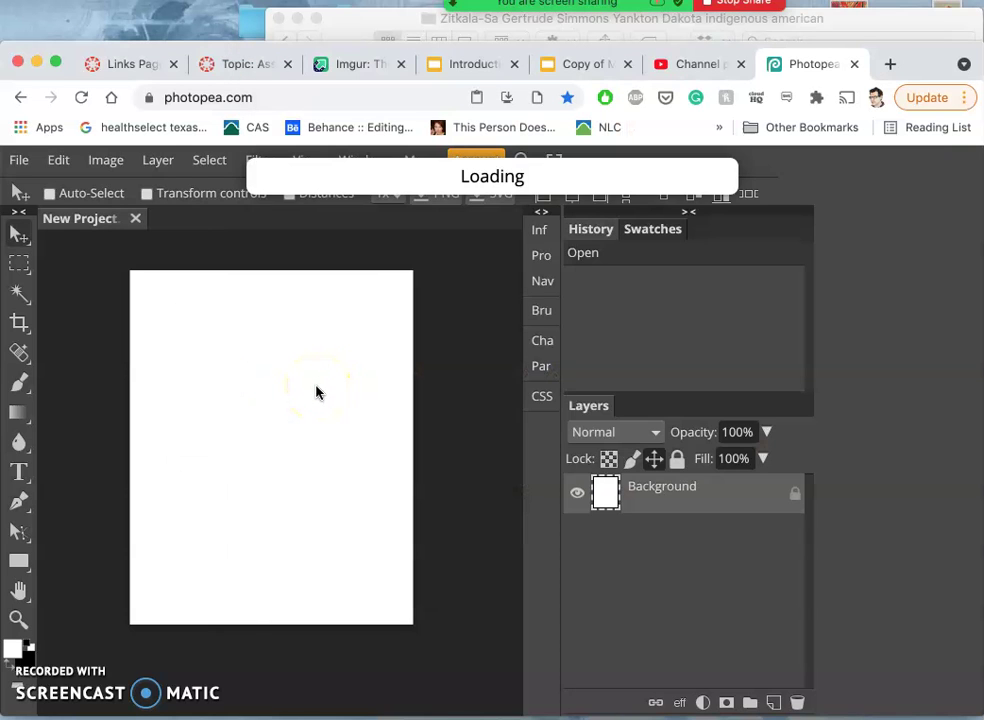
pyautogui.click(297, 384)
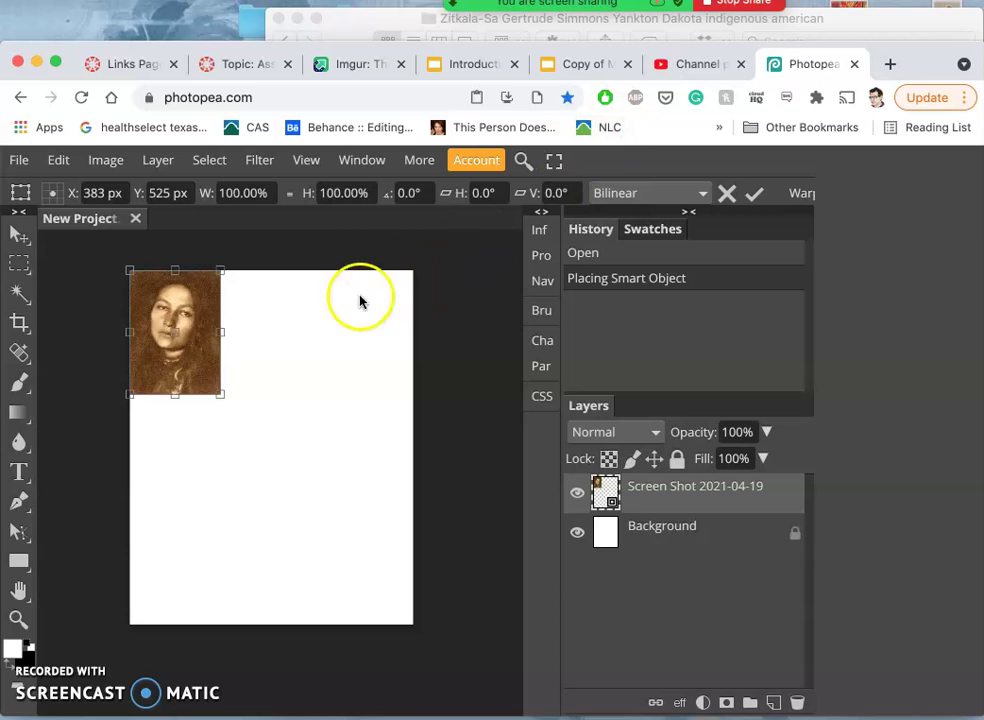
pyautogui.moveTo(220, 395); pyautogui.dragTo(397, 332)
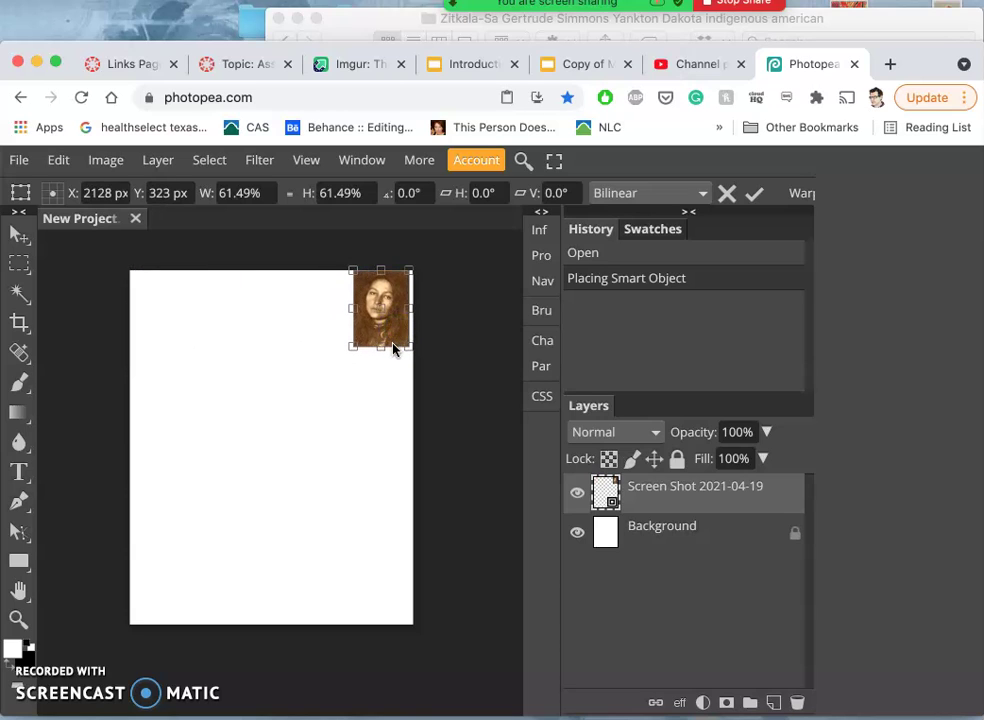
pyautogui.press('Return')
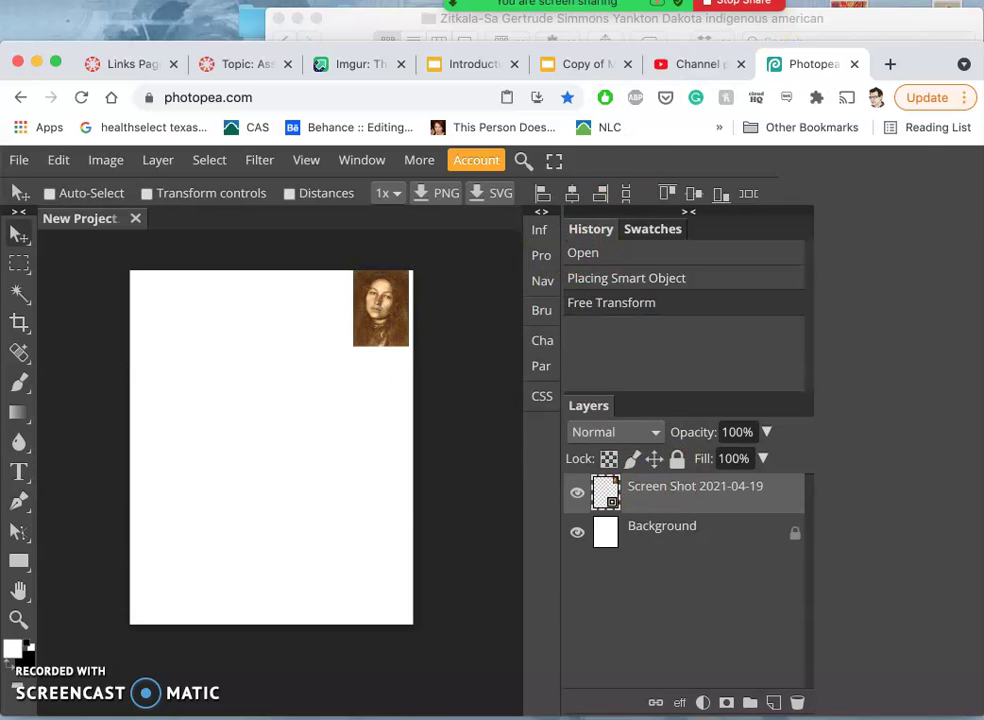
# - Drop the 11.47.35 AM black-and-white profile onto the canvas, positioned below the sepia portrait
pyautogui.click(828, 16)
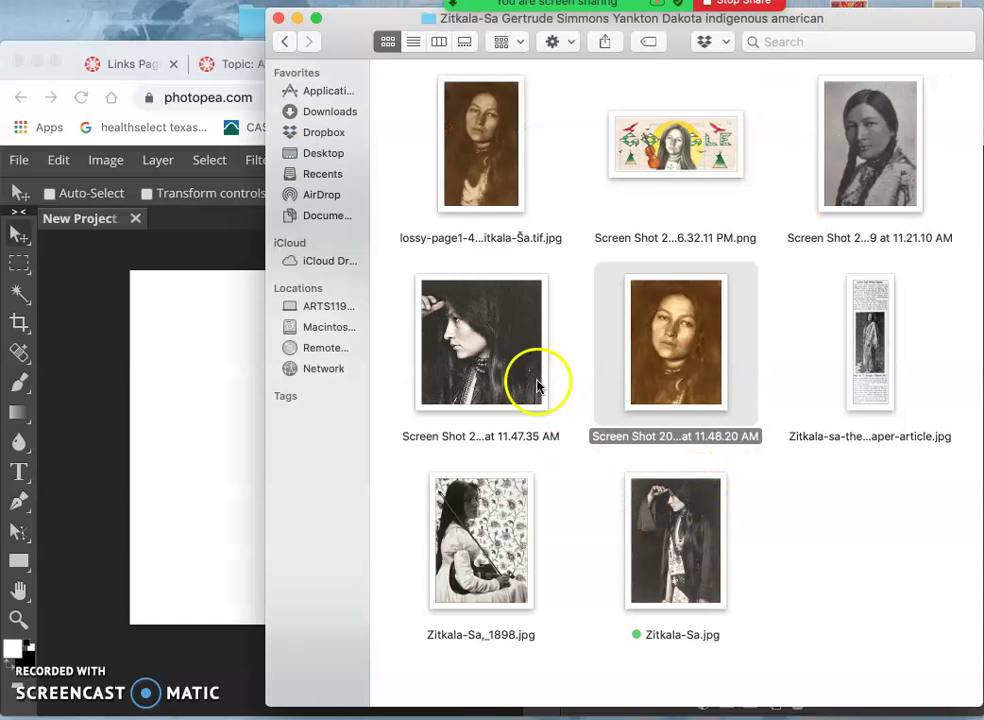
pyautogui.moveTo(450, 351); pyautogui.dragTo(233, 413)
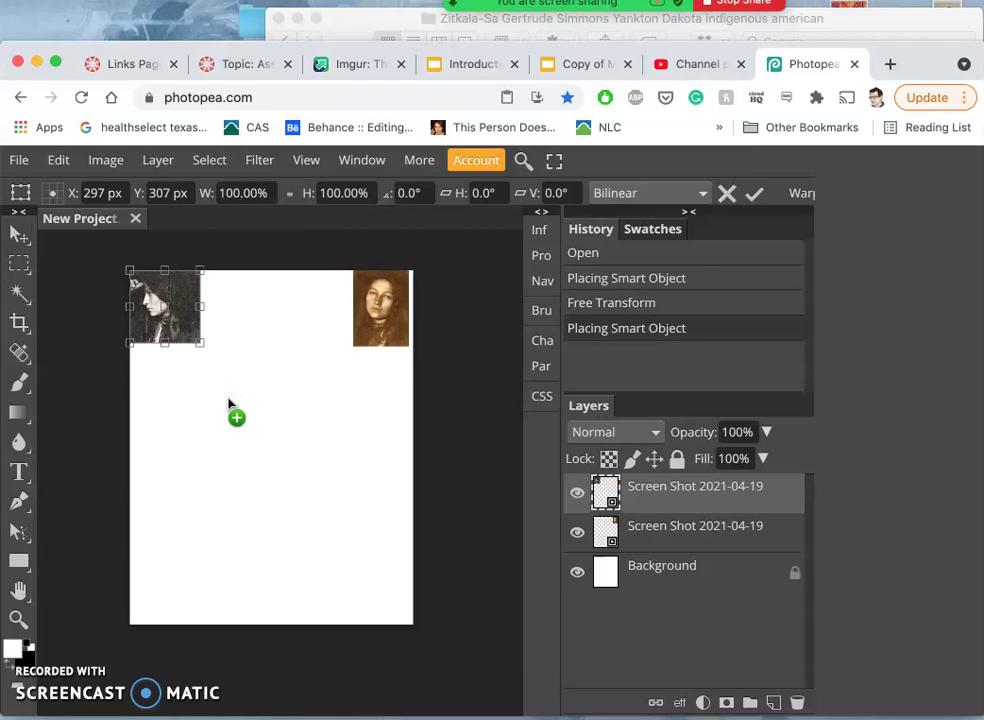
pyautogui.click(178, 321)
pyautogui.moveTo(180, 322); pyautogui.dragTo(396, 386)
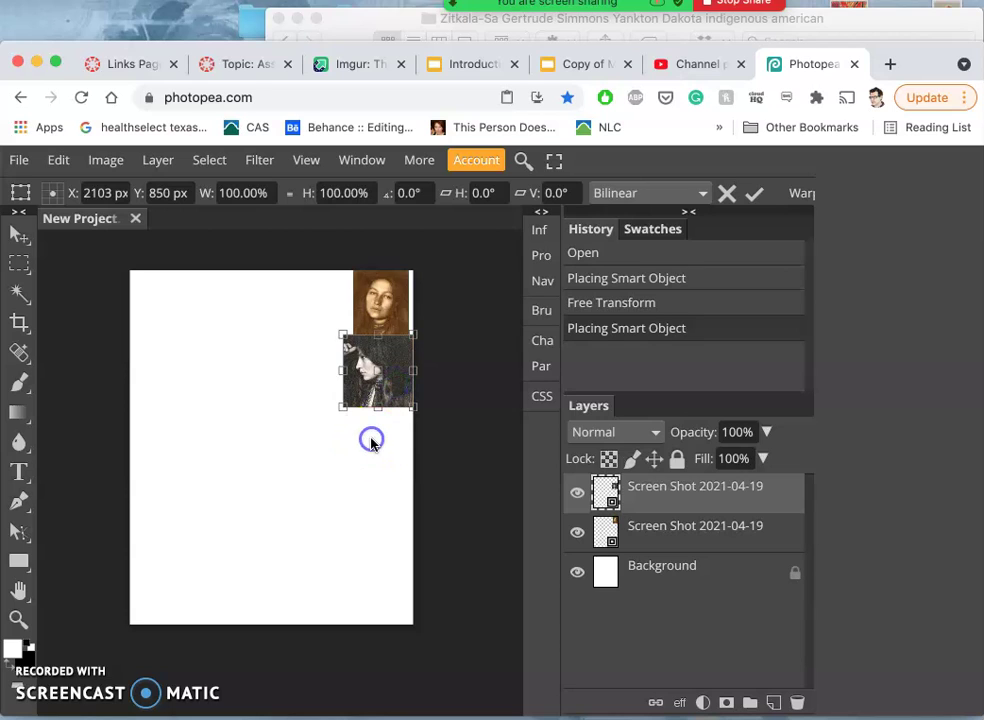
pyautogui.press('Return')
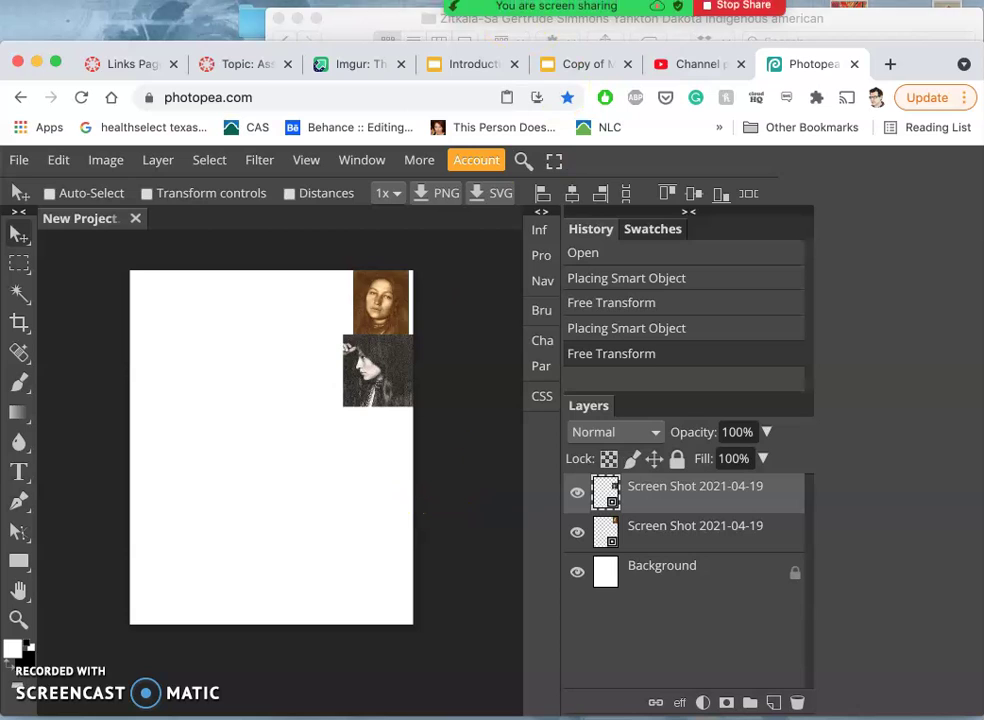
pyautogui.moveTo(453, 33)
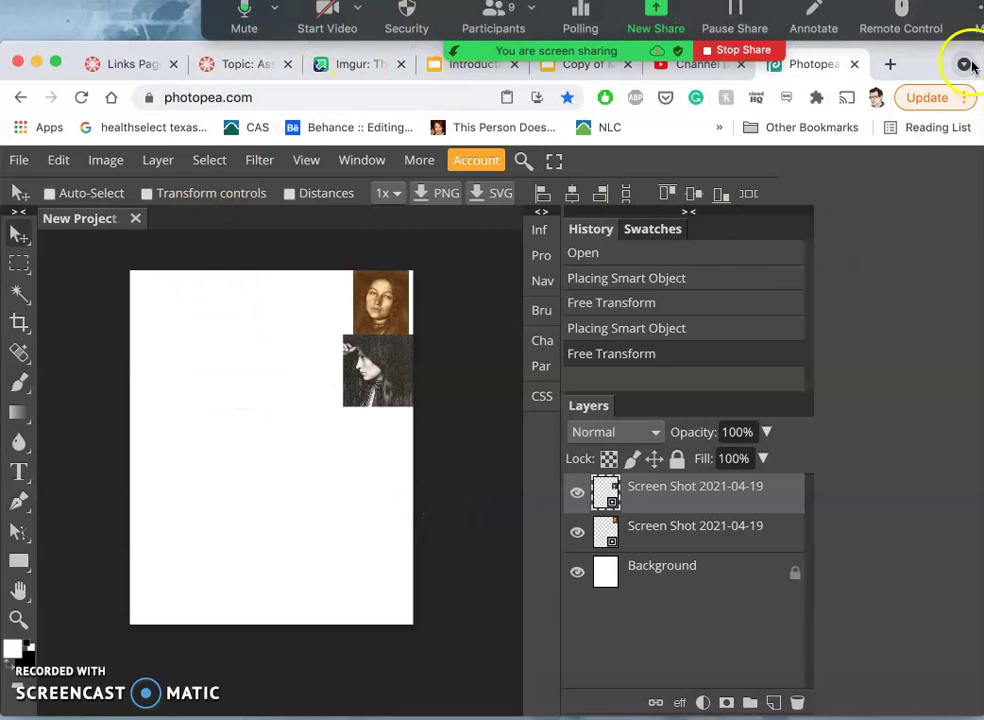
# - Go back to Assignment #9, open Inspiration Images, and scroll through its thumbnails
pyautogui.click(978, 22)
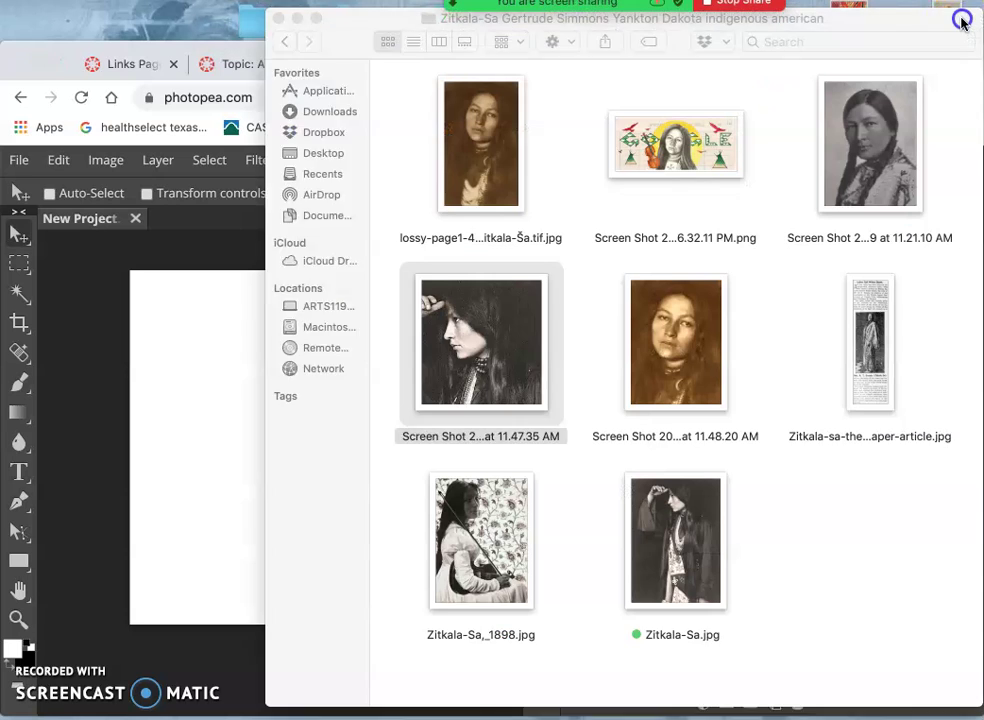
pyautogui.moveTo(978, 22); pyautogui.dragTo(982, 22)
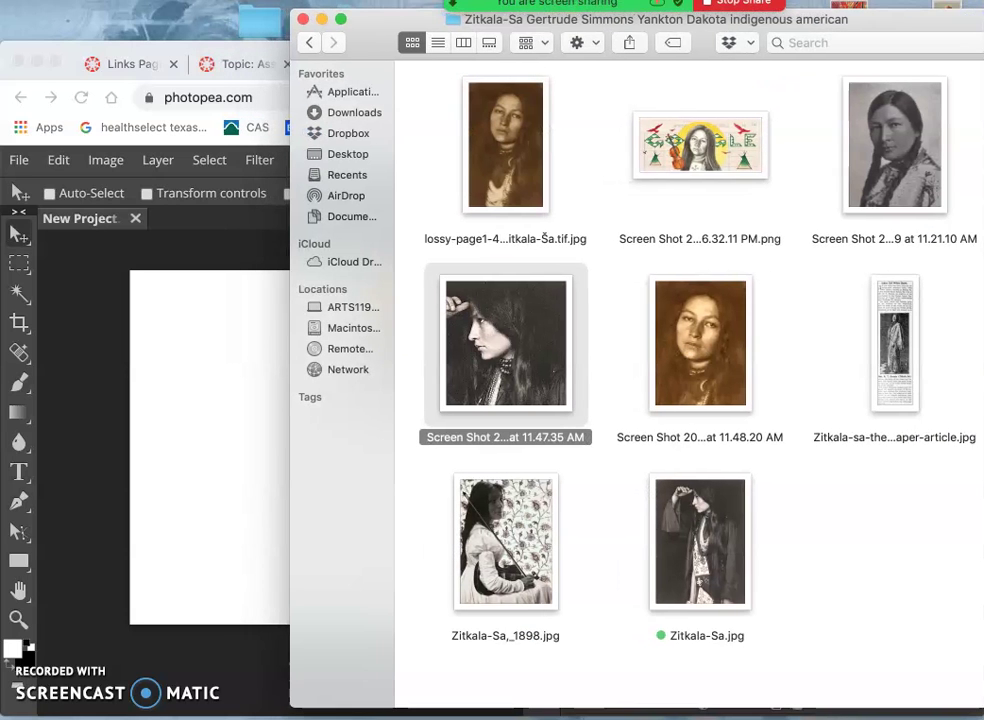
pyautogui.click(310, 43)
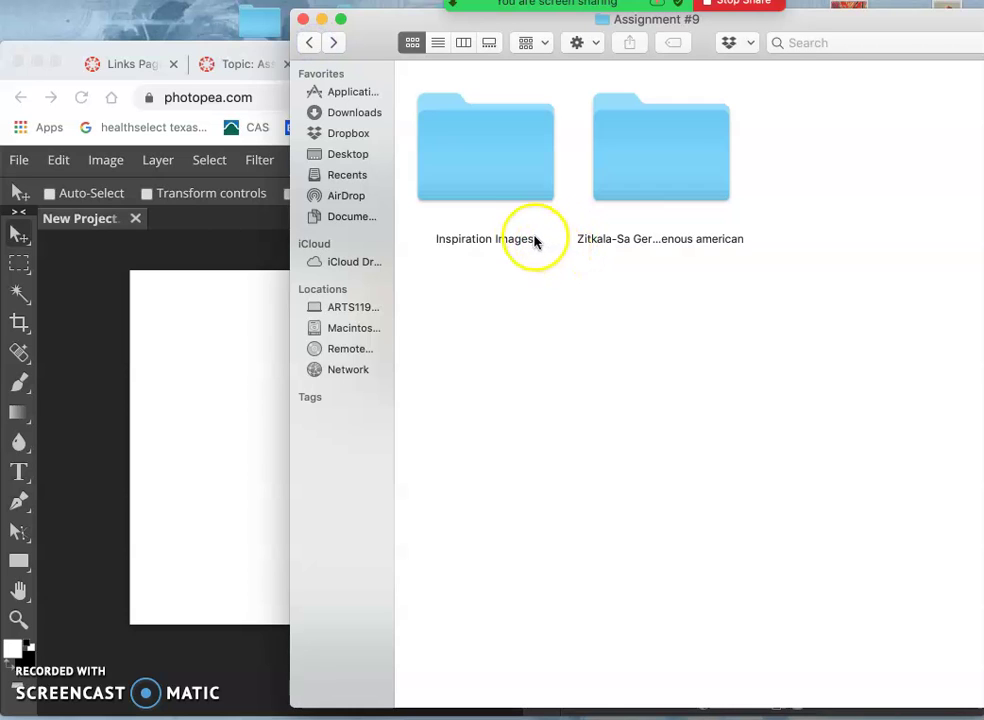
pyautogui.click(477, 177)
pyautogui.doubleClick(477, 177)
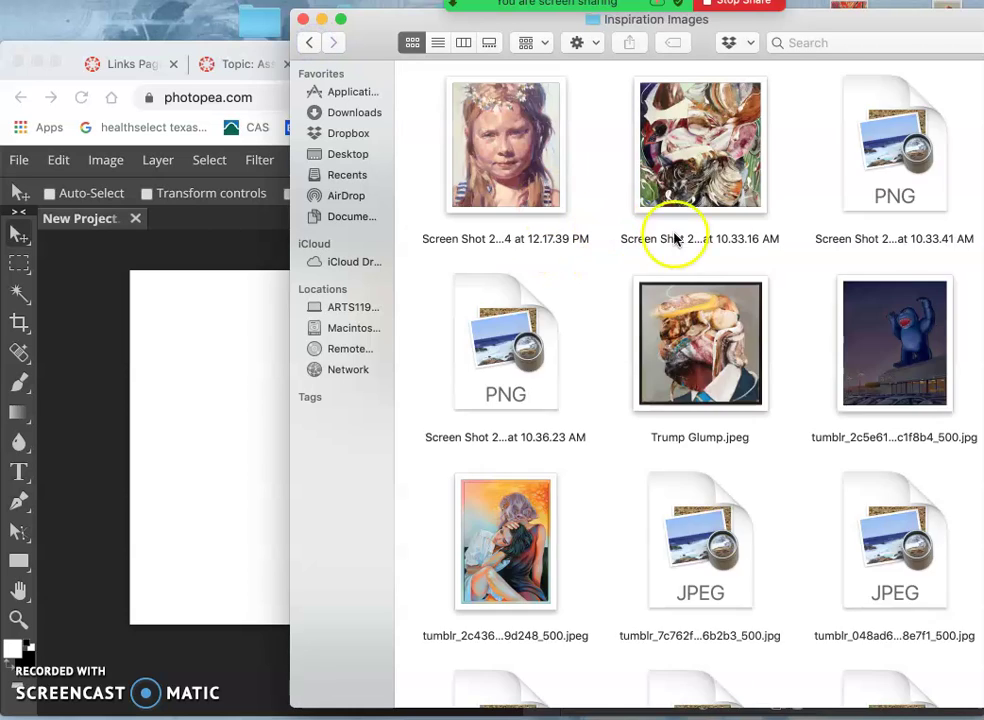
pyautogui.scroll(-5, 698, 264)
pyautogui.scroll(-5, 698, 264)
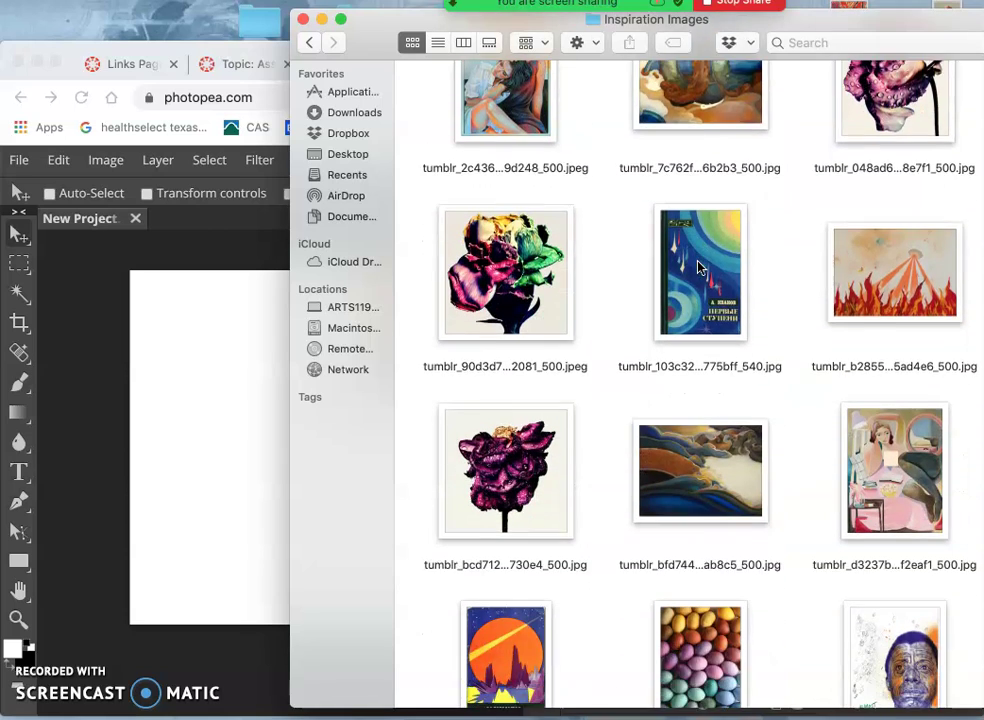
pyautogui.scroll(1, 698, 264)
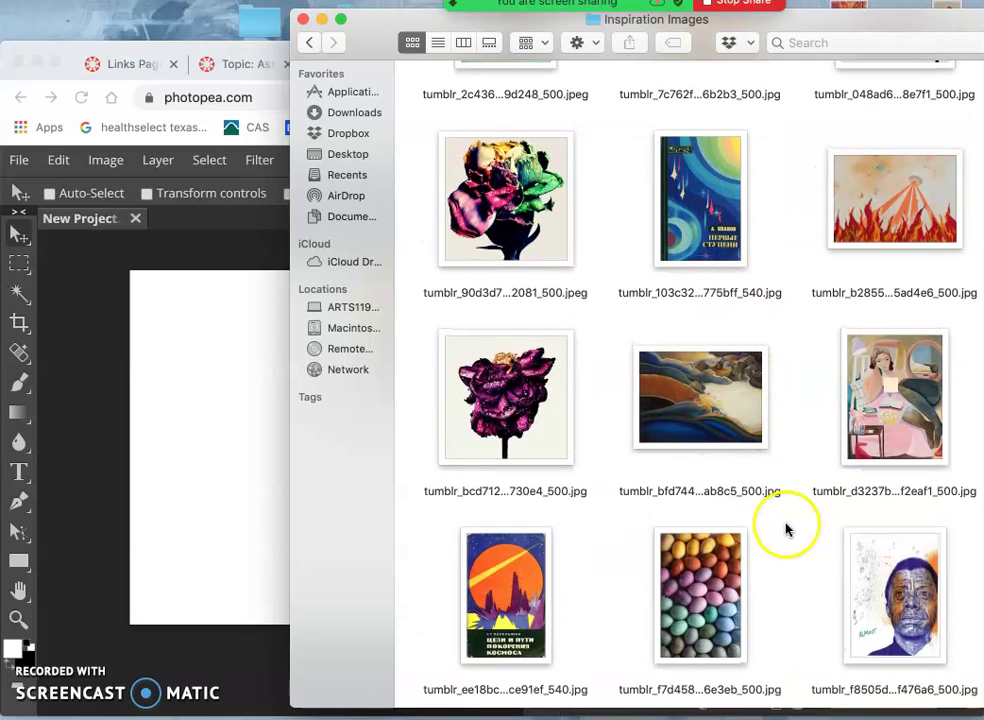
# - Drop the colourful eggs image onto the canvas and commit it in the bottom-right corner
pyautogui.click(716, 580)
pyautogui.moveTo(716, 580); pyautogui.dragTo(270, 527)
pyautogui.click(170, 342)
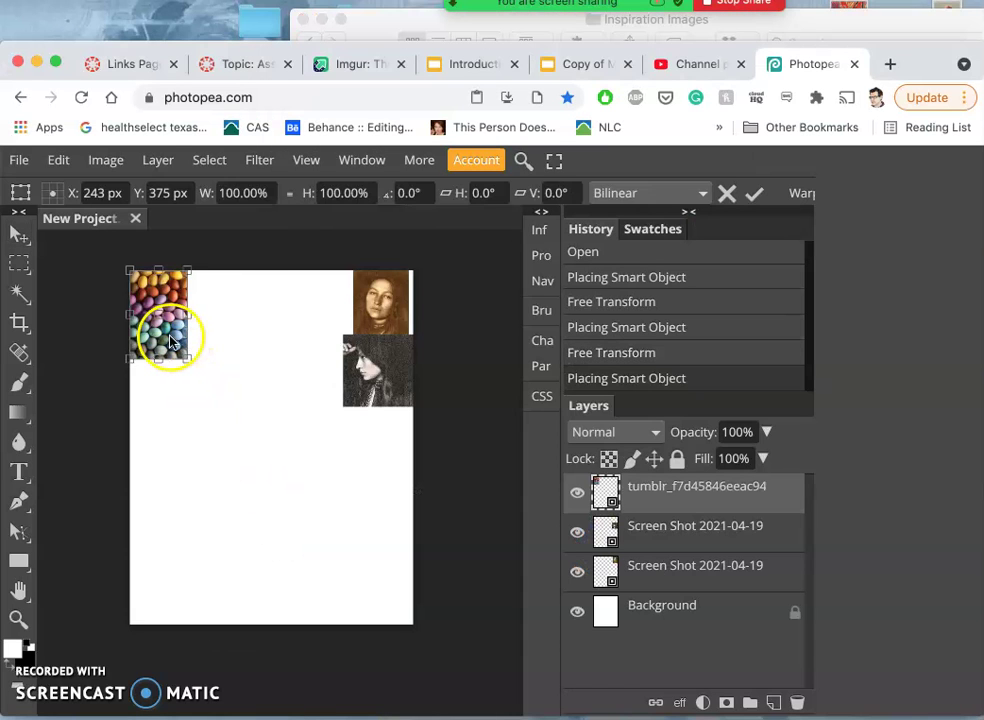
pyautogui.moveTo(187, 353); pyautogui.dragTo(421, 606)
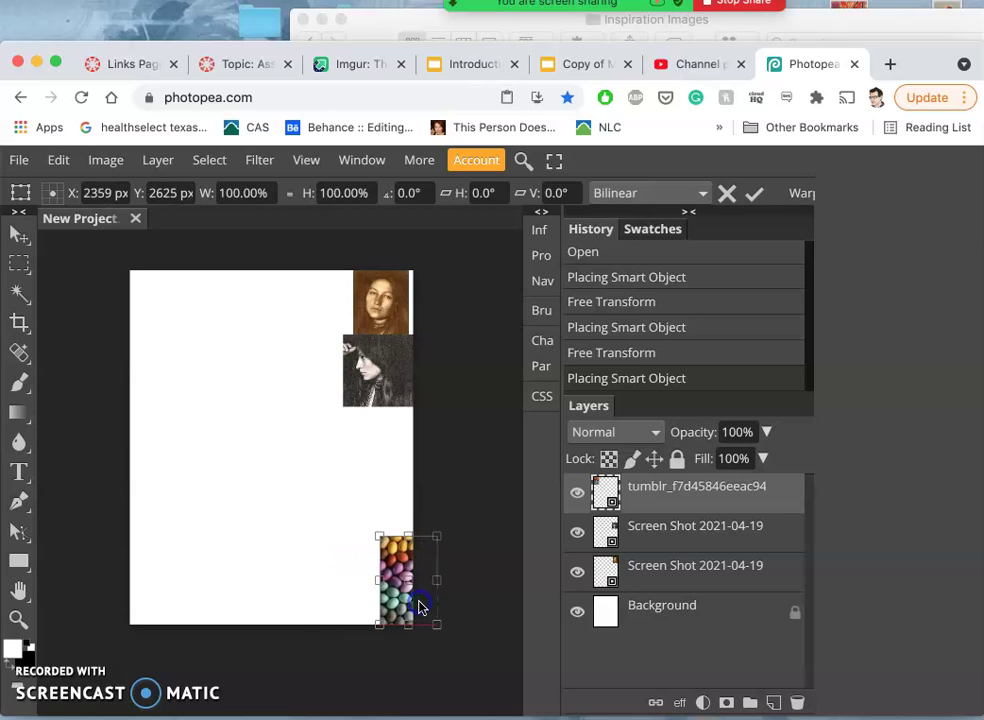
pyautogui.press('Return')
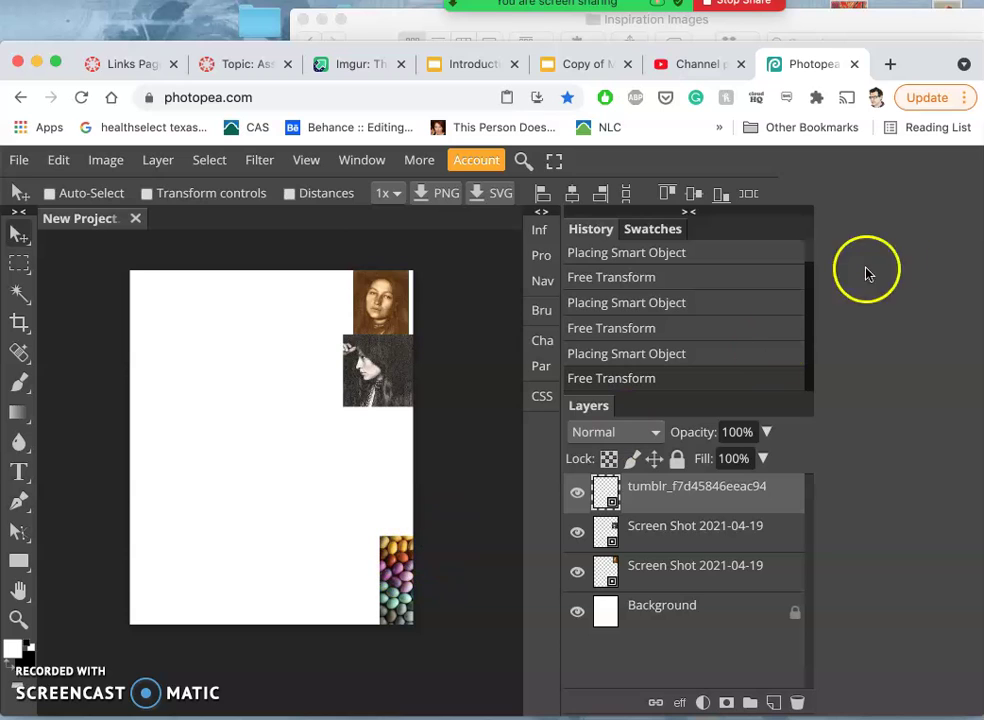
pyautogui.click(858, 32)
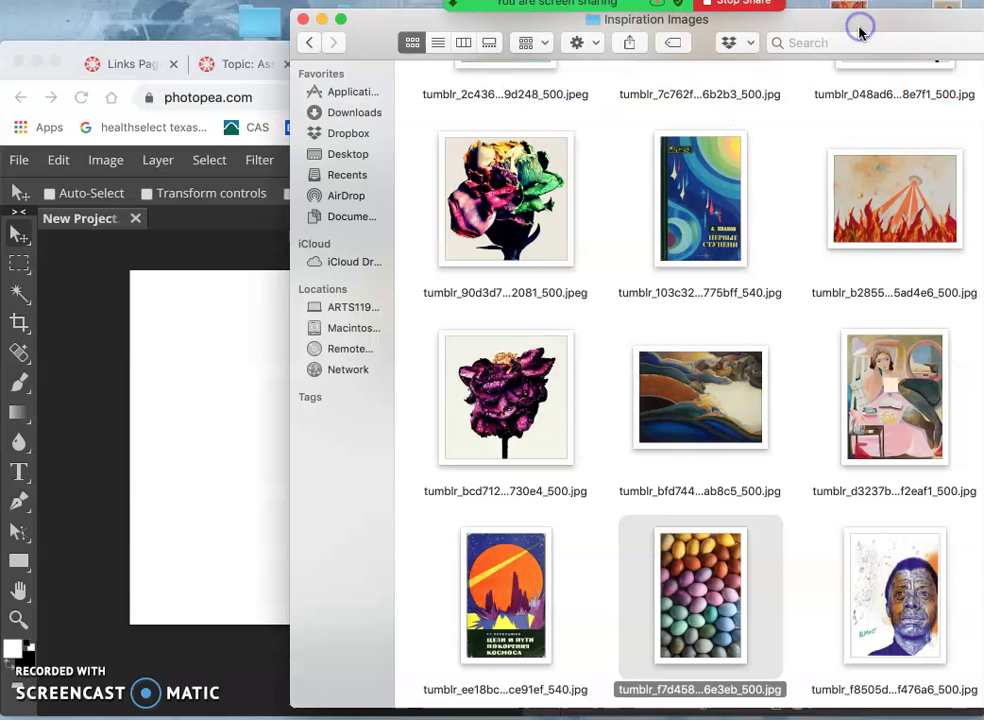
pyautogui.scroll(5, 818, 397)
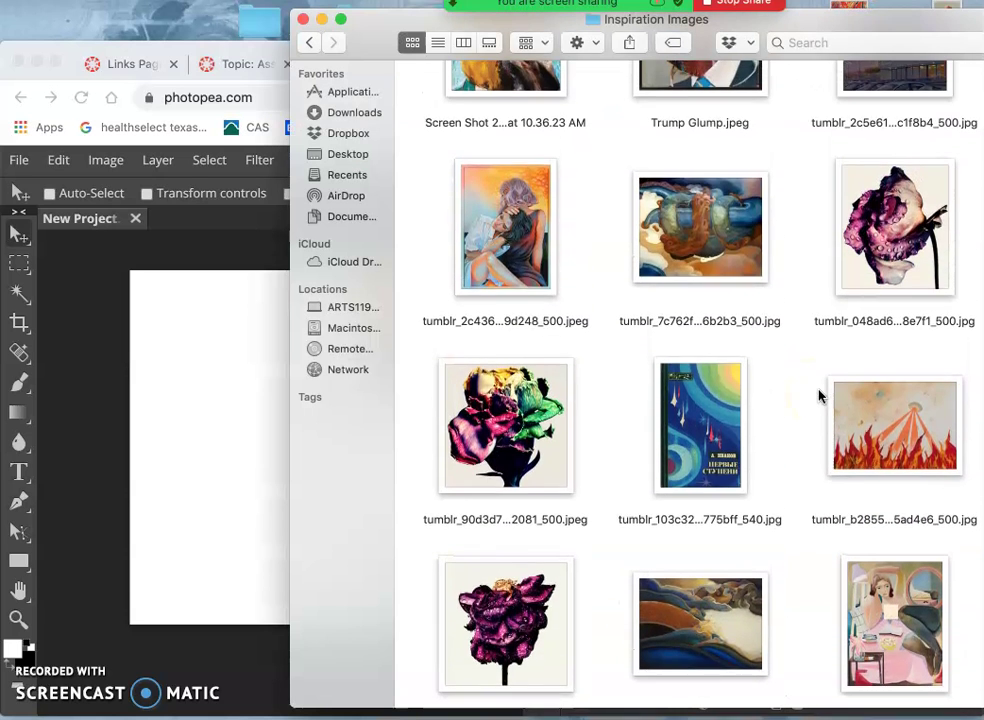
pyautogui.scroll(3, 818, 397)
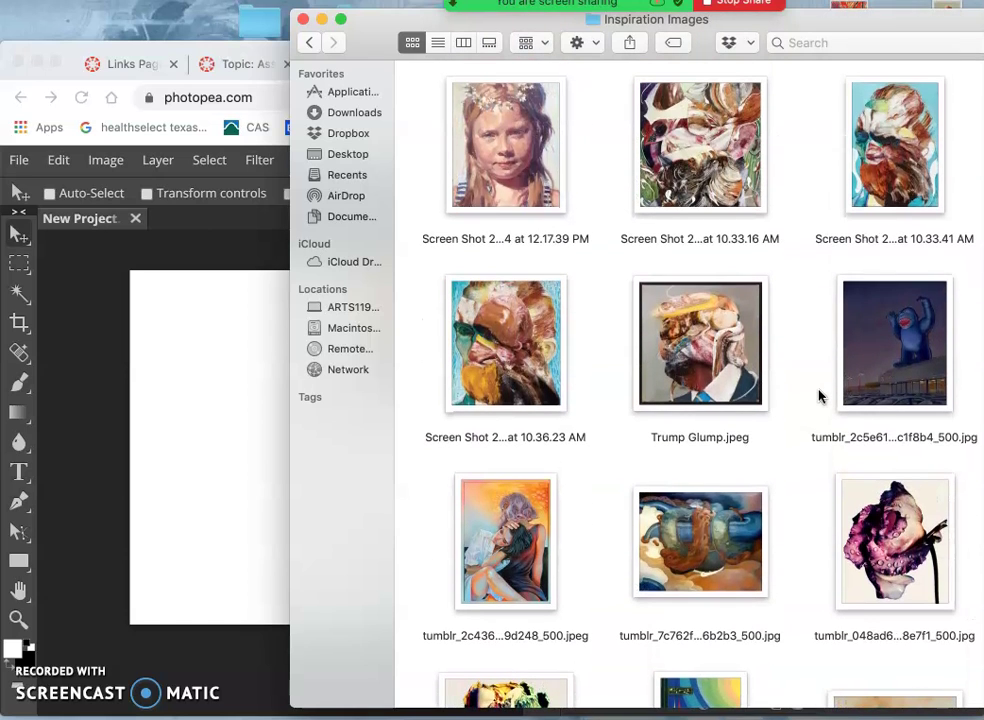
pyautogui.scroll(-2, 819, 397)
pyautogui.click(550, 172)
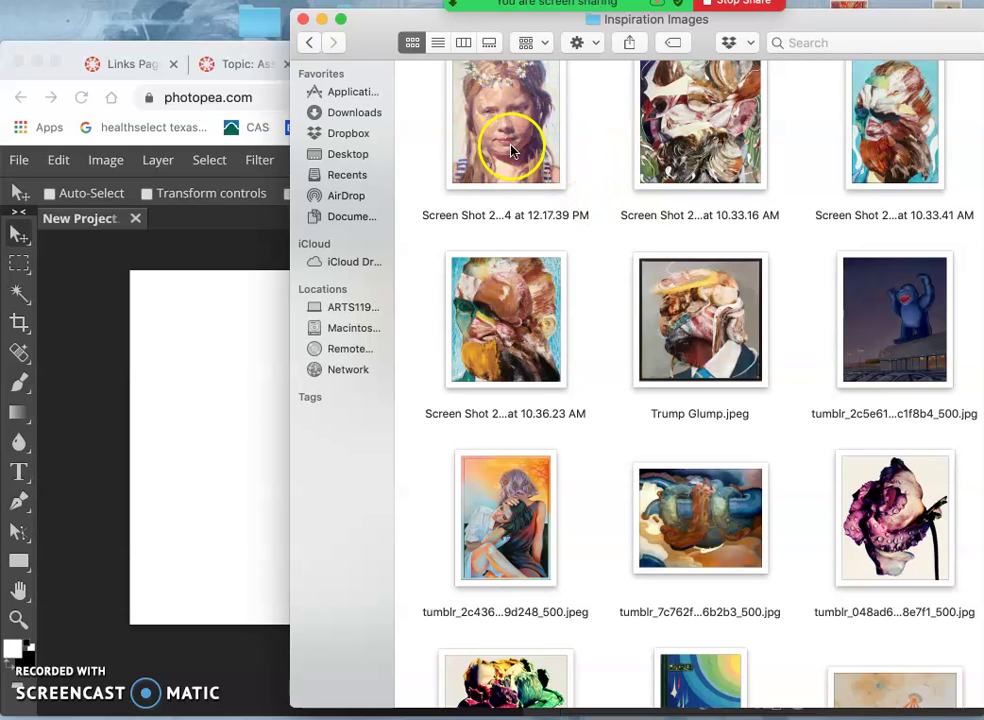
pyautogui.scroll(2, 505, 165)
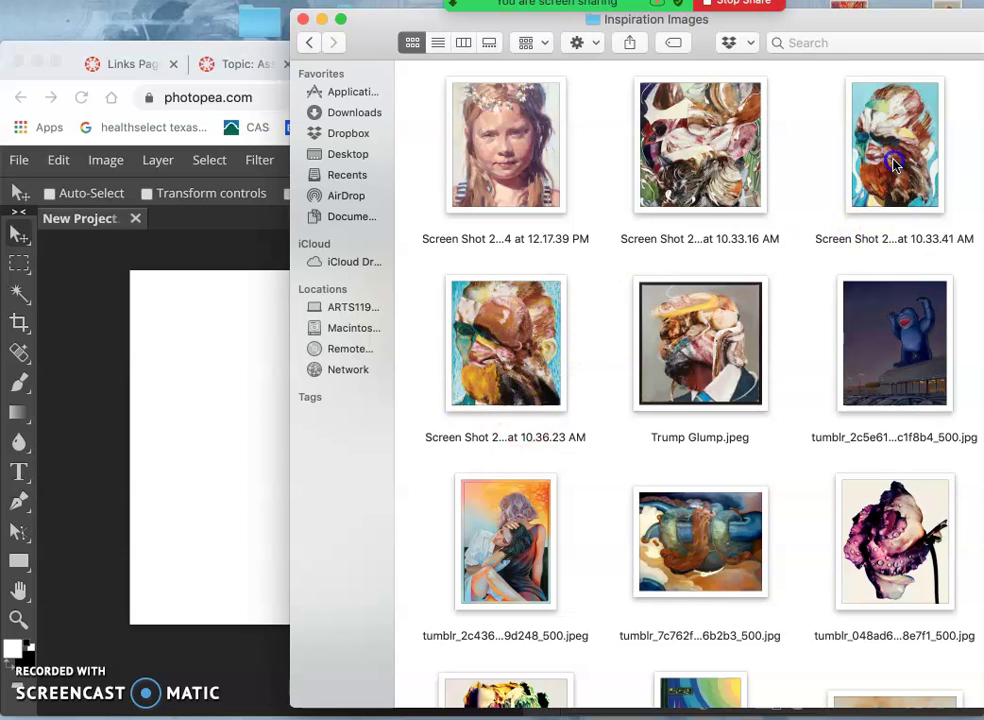
# - Drop the colourful hair-portrait screenshot onto the canvas, try a resize, then undo it
pyautogui.moveTo(894, 163); pyautogui.dragTo(362, 463)
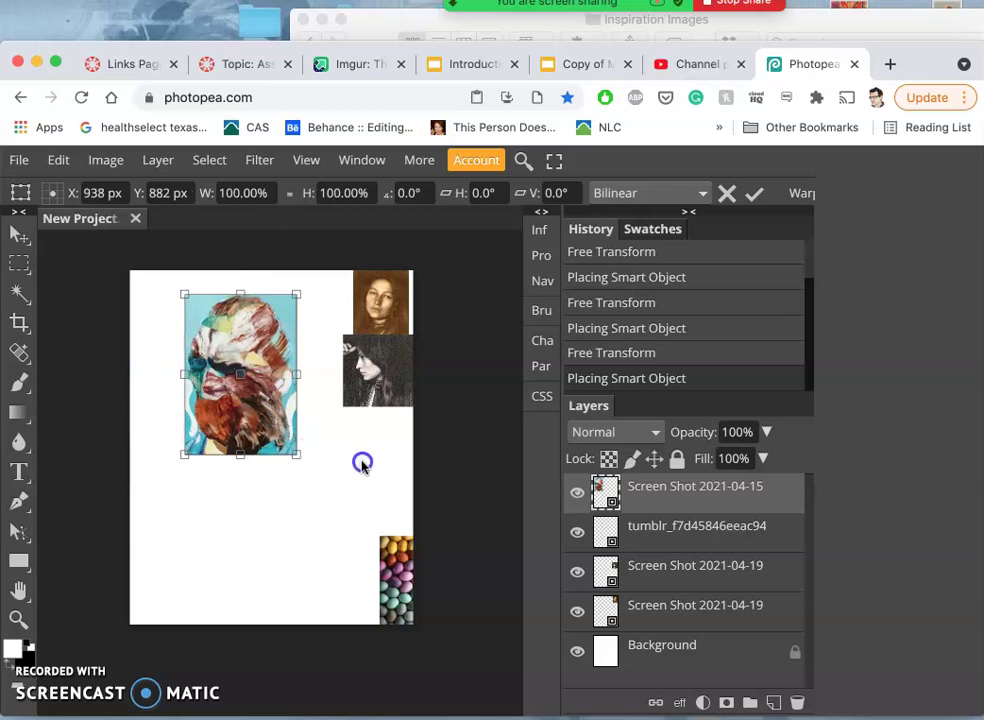
pyautogui.moveTo(262, 424); pyautogui.dragTo(378, 520)
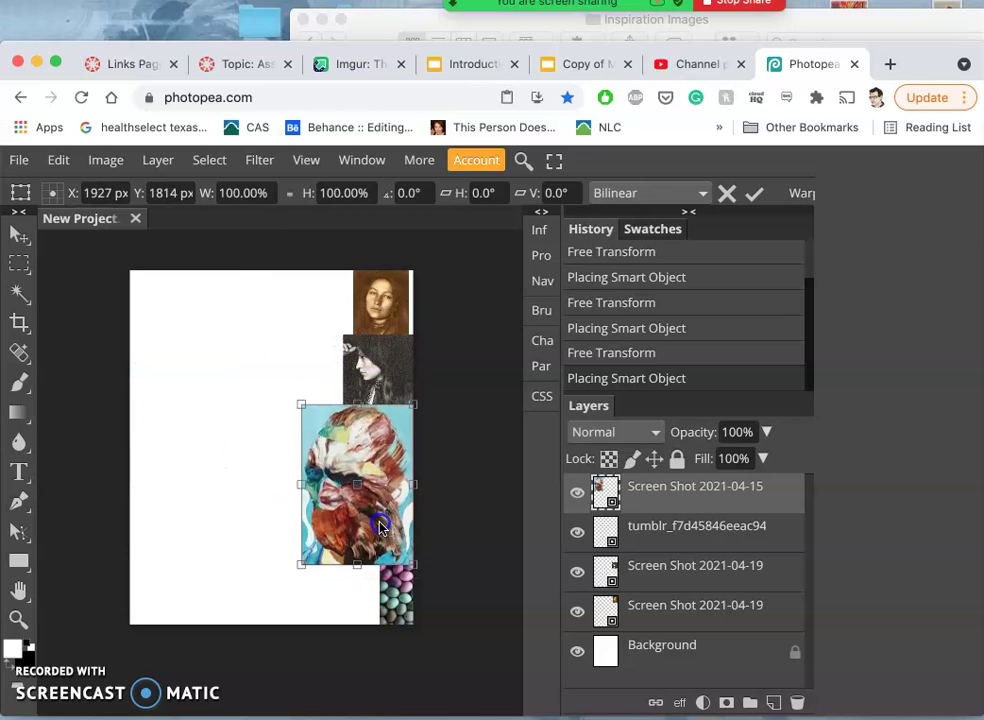
pyautogui.moveTo(302, 565); pyautogui.dragTo(347, 538)
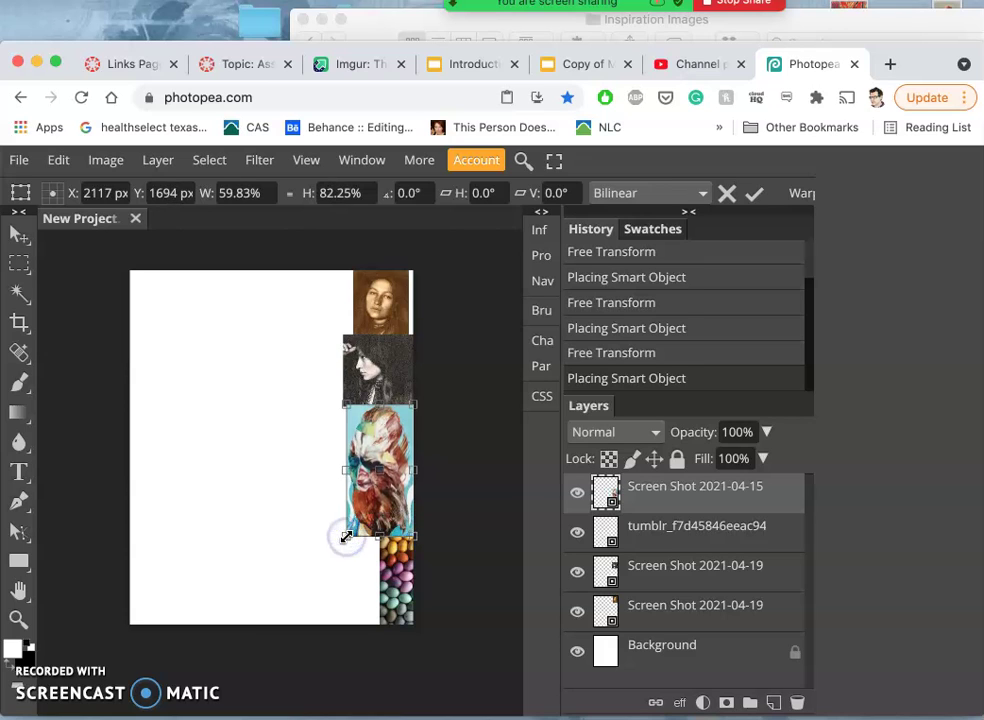
pyautogui.doubleClick(353, 530)
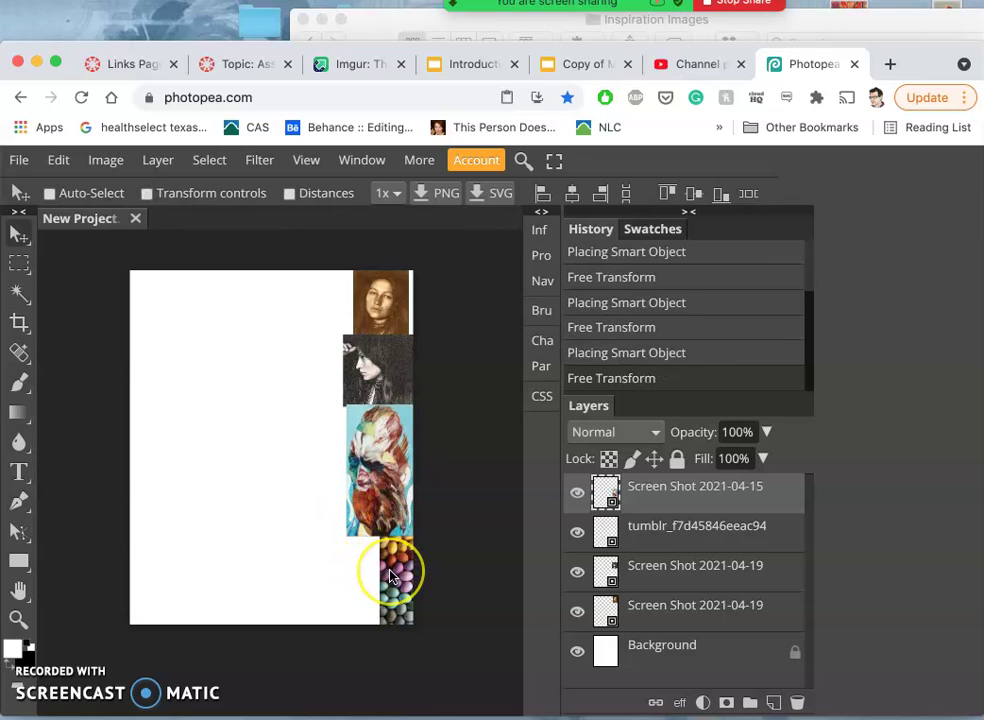
pyautogui.hotkey('ctrl', 'z')
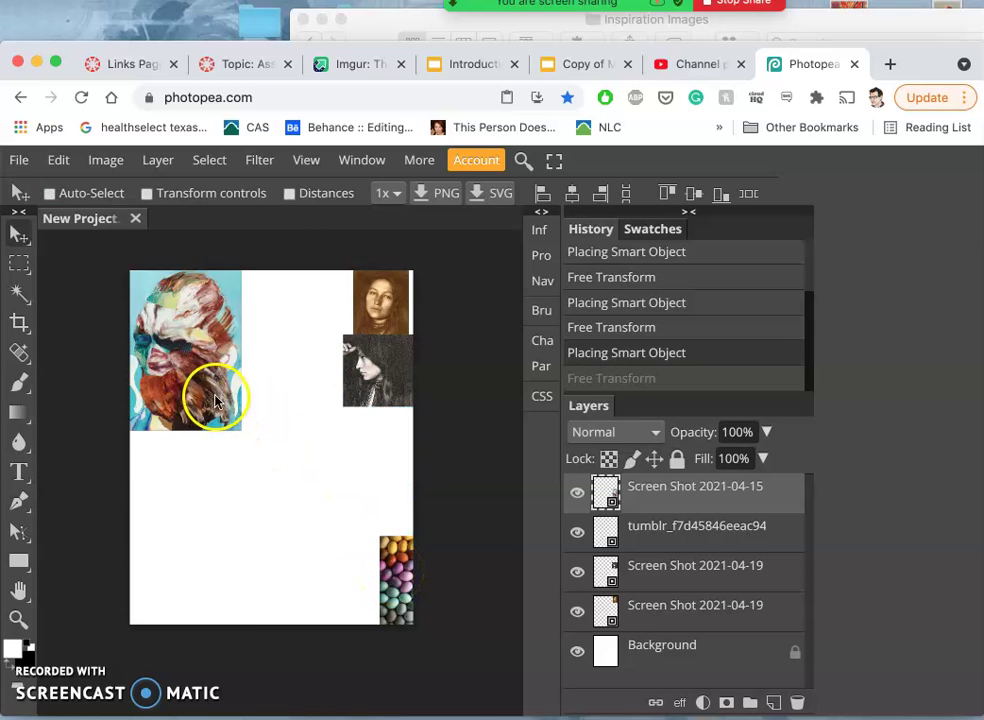
# - Shrink the colourful portrait to about 56% and align it to the right edge
pyautogui.moveTo(215, 397); pyautogui.dragTo(403, 556)
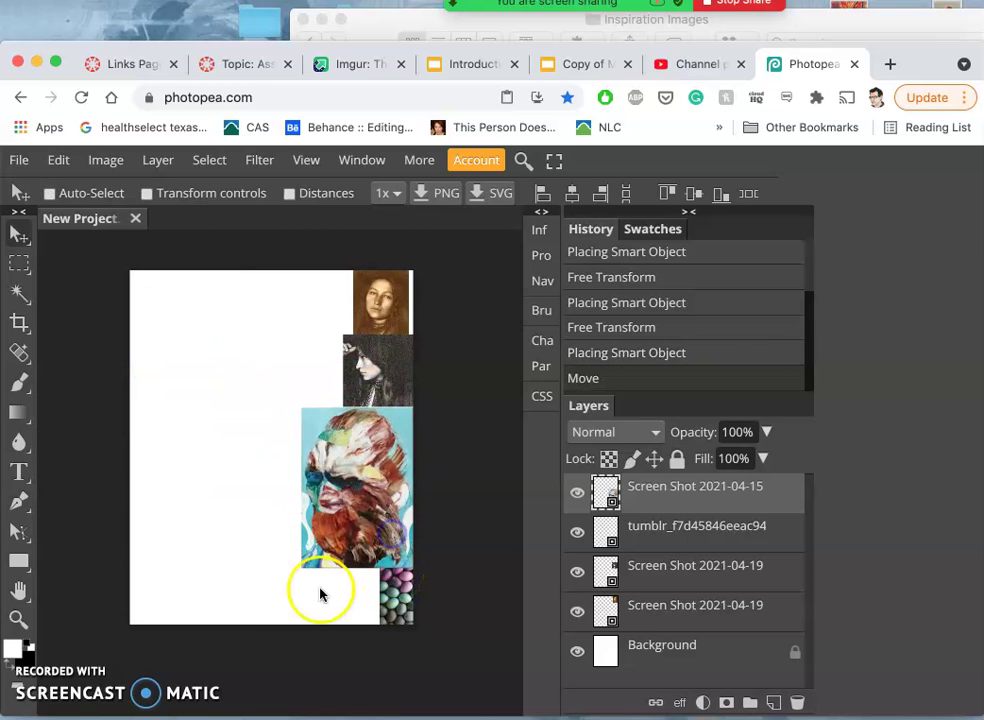
pyautogui.hotkey('ctrl', 't')
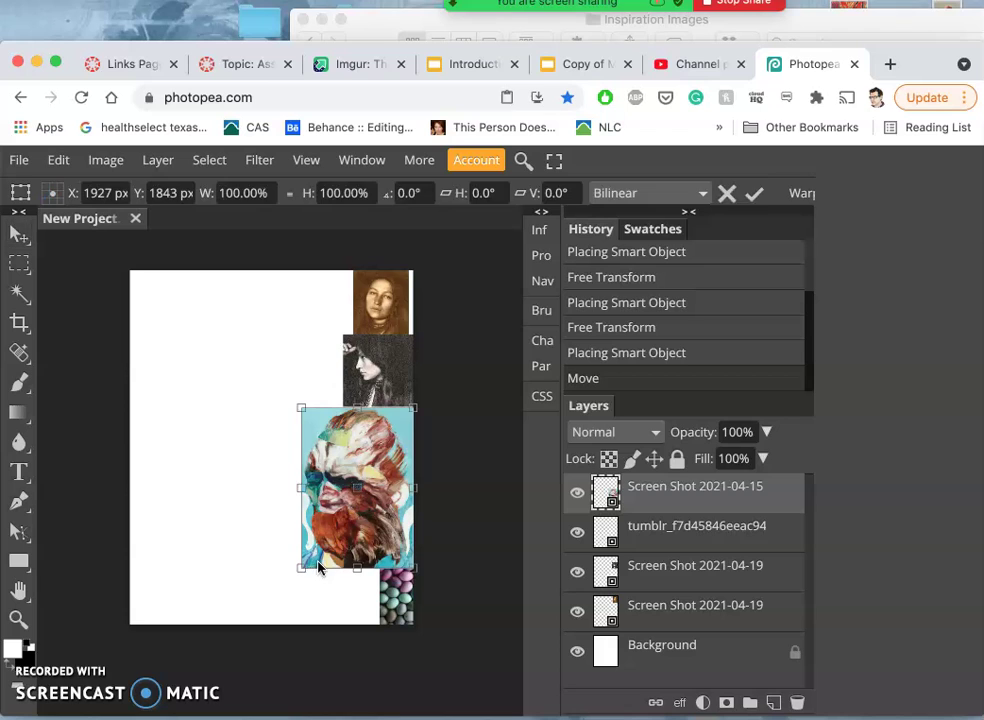
pyautogui.moveTo(302, 567); pyautogui.dragTo(349, 525)
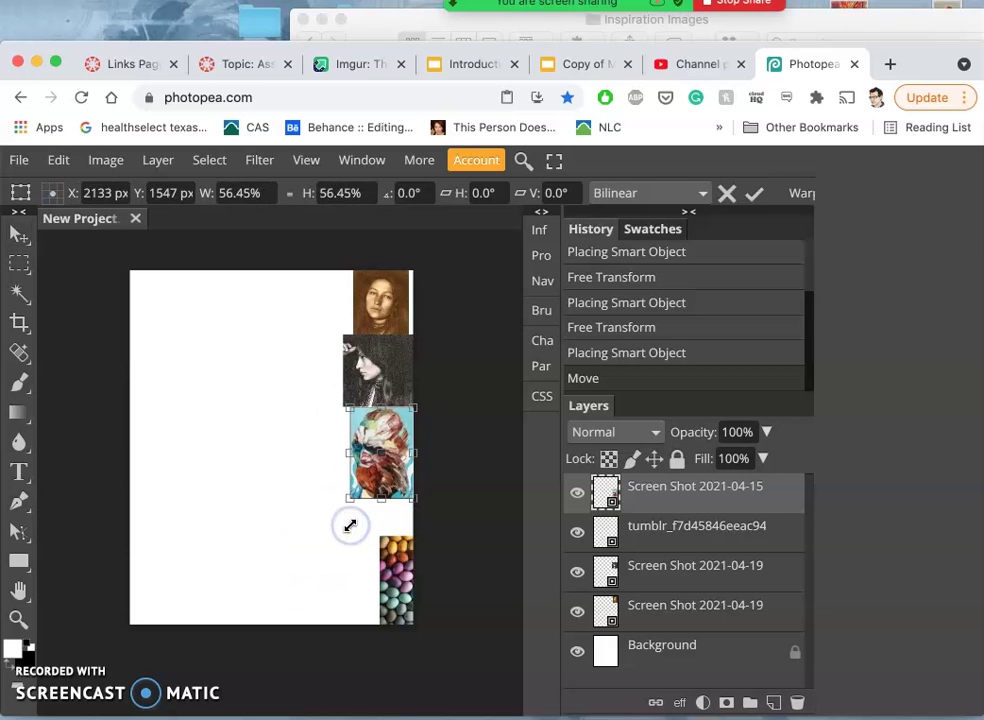
pyautogui.click(362, 538)
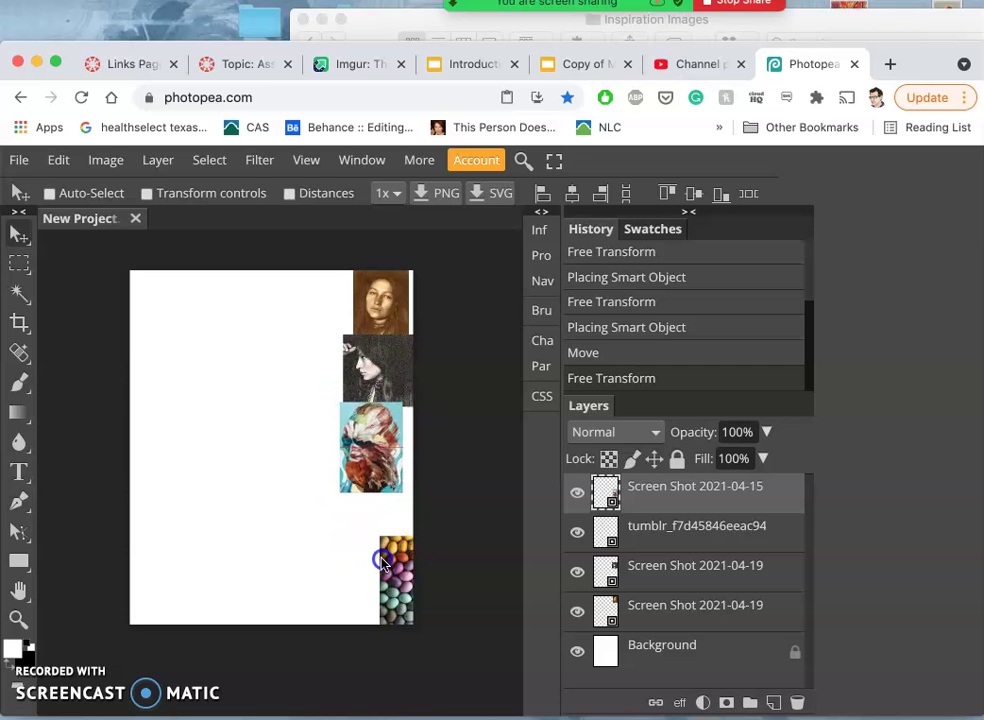
pyautogui.click(383, 557)
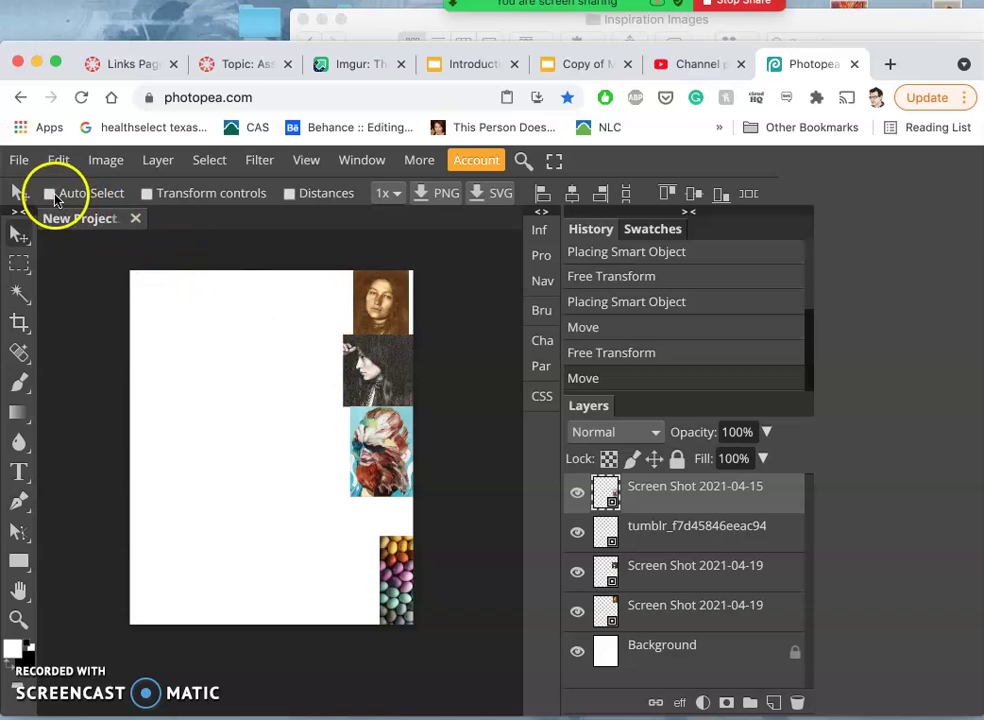
# - Push the top portrait flush right and move the beads image up under the colourful portrait
pyautogui.moveTo(384, 310); pyautogui.dragTo(388, 310)
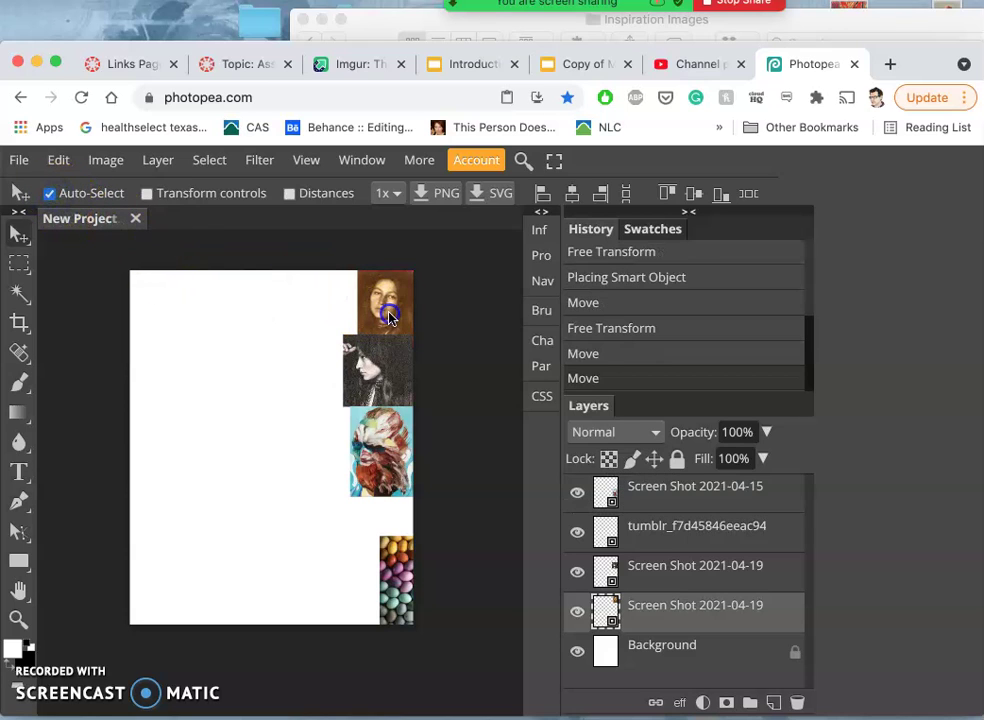
pyautogui.click(392, 557)
pyautogui.moveTo(392, 557); pyautogui.dragTo(369, 520)
pyautogui.click(375, 519)
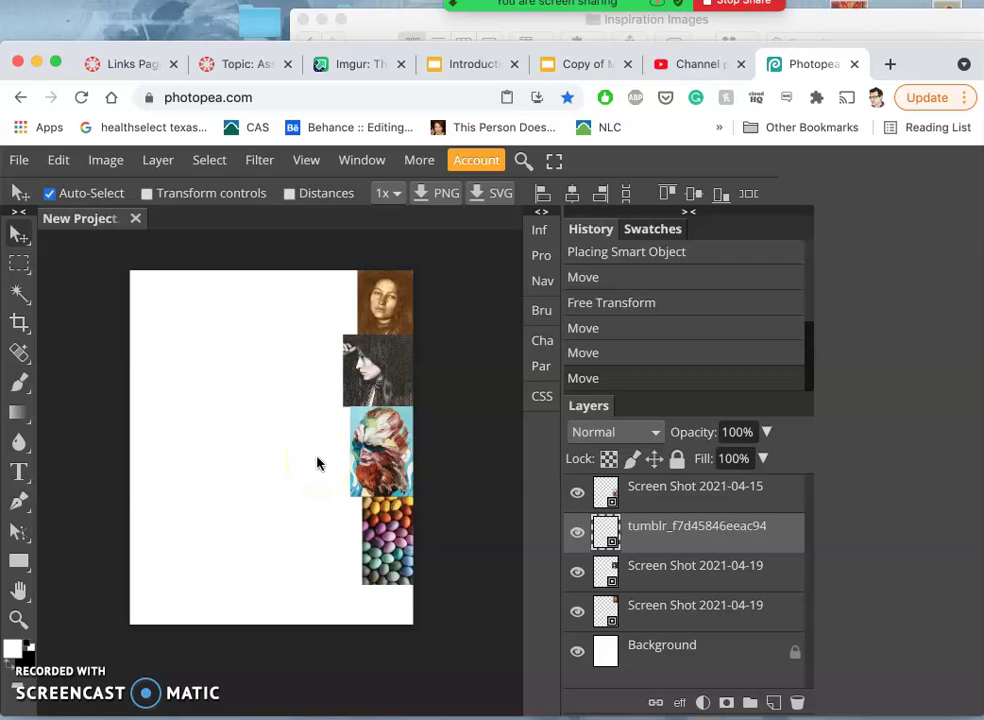
# - Stretch the beads image to about 145% height so it reaches the canvas bottom
pyautogui.press('super+alt+t')
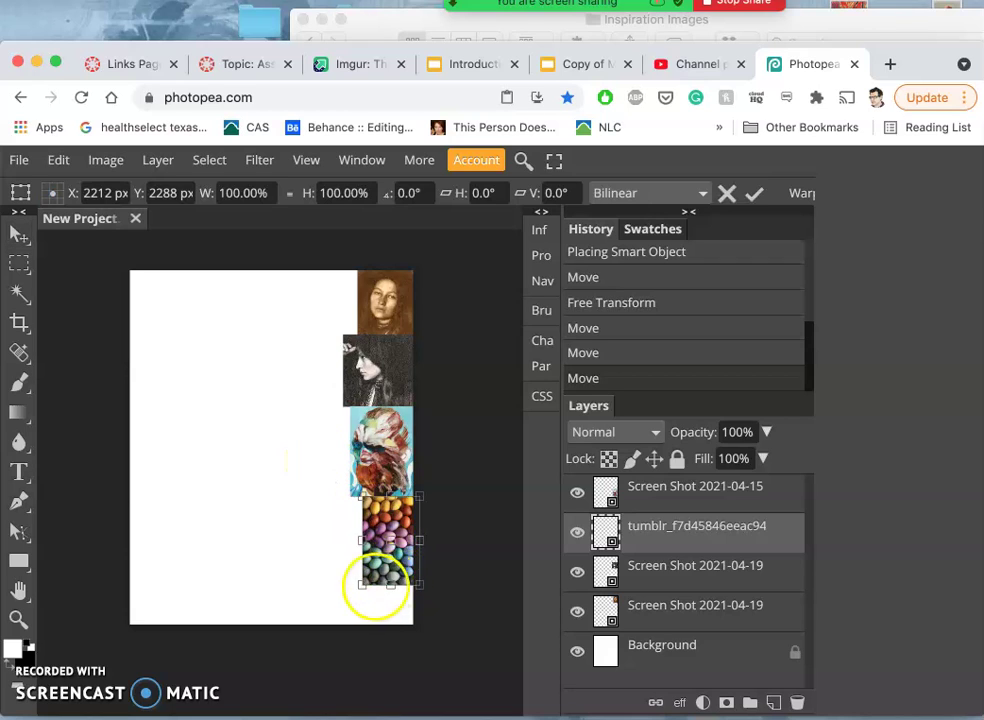
pyautogui.moveTo(362, 586); pyautogui.dragTo(362, 623)
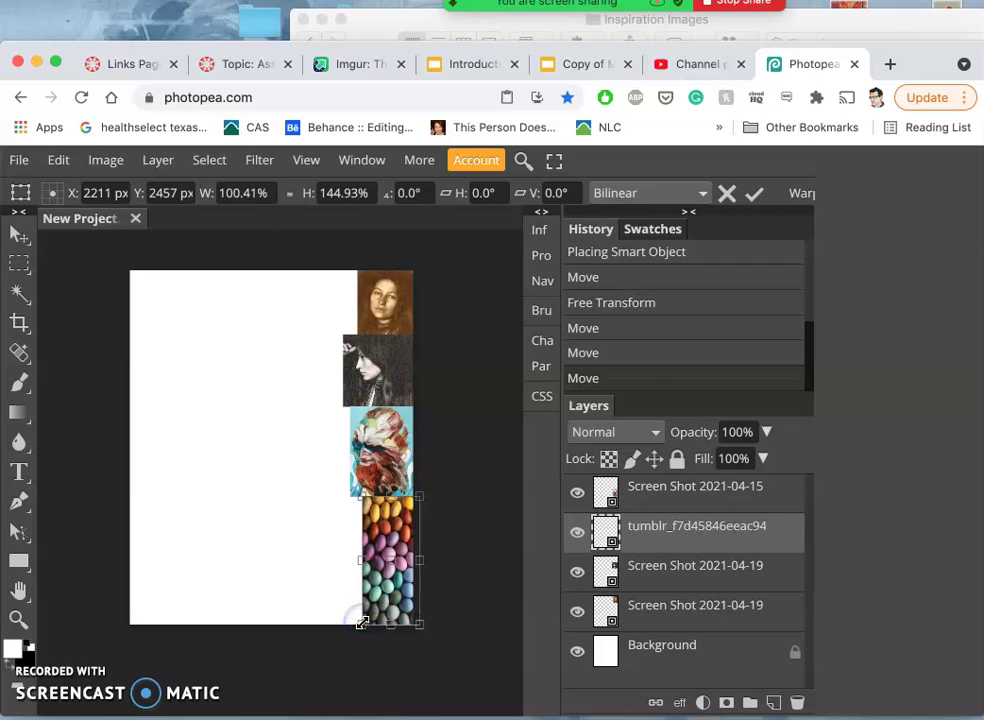
pyautogui.press('Return')
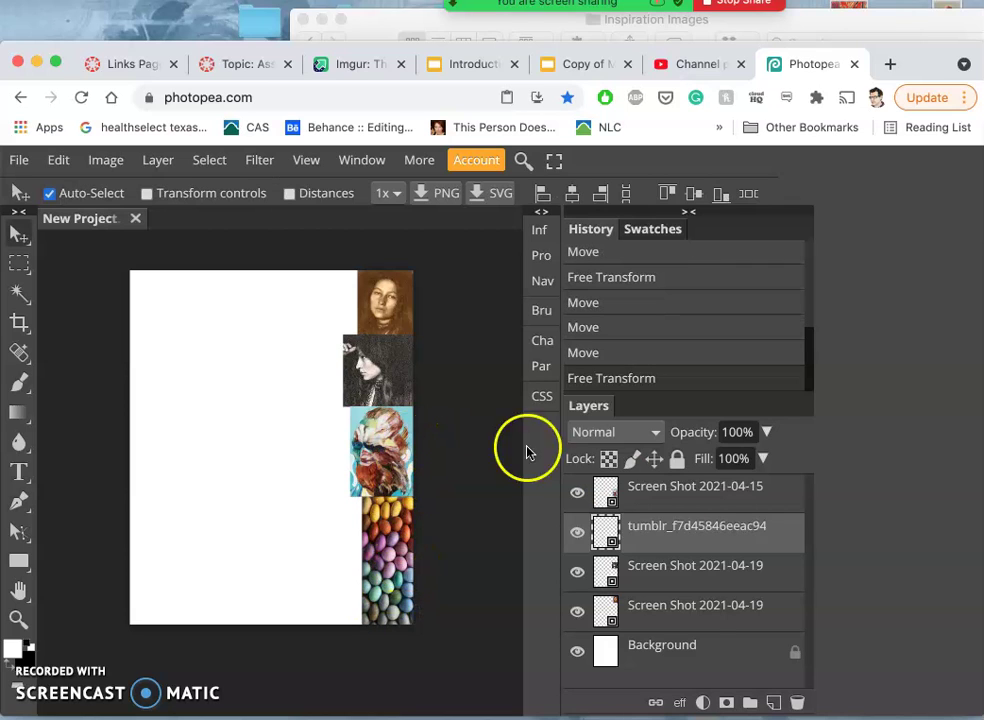
# - Group the four reference image layers into a folder named 'References'
pyautogui.click(689, 621)
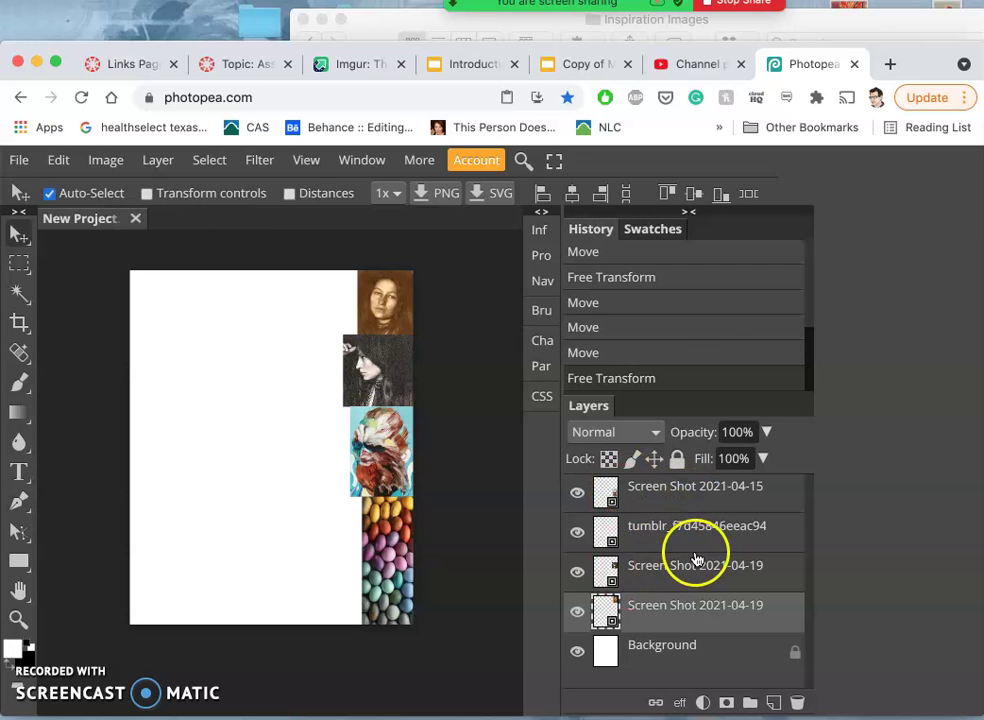
pyautogui.keyDown('shift'); pyautogui.click(671, 496); pyautogui.keyUp('shift')
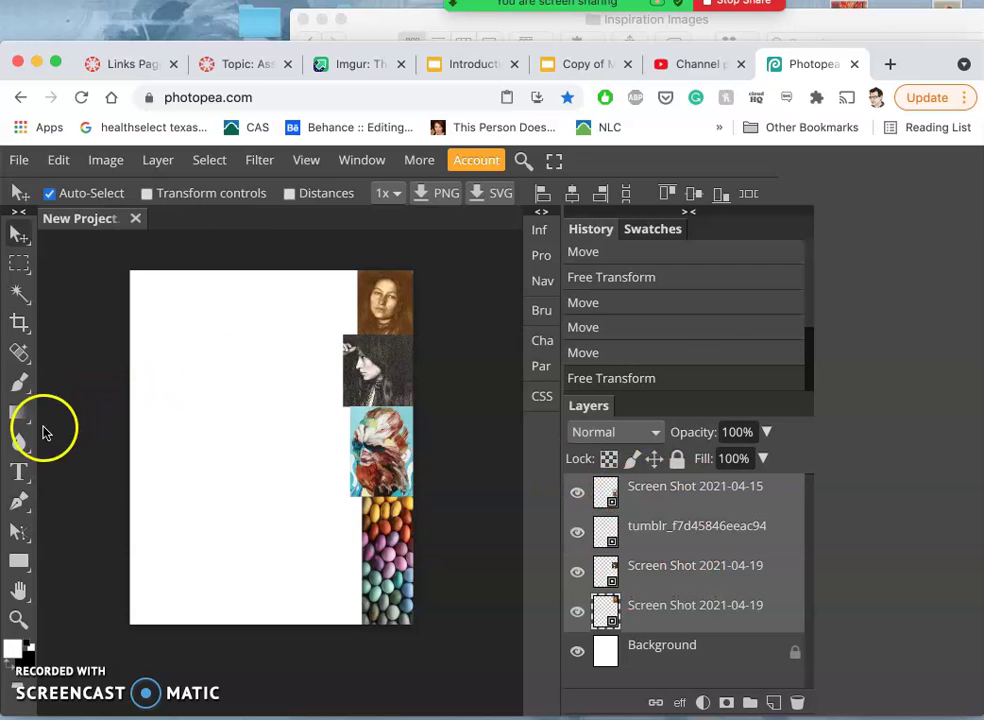
pyautogui.click(19, 382)
pyautogui.click(360, 365)
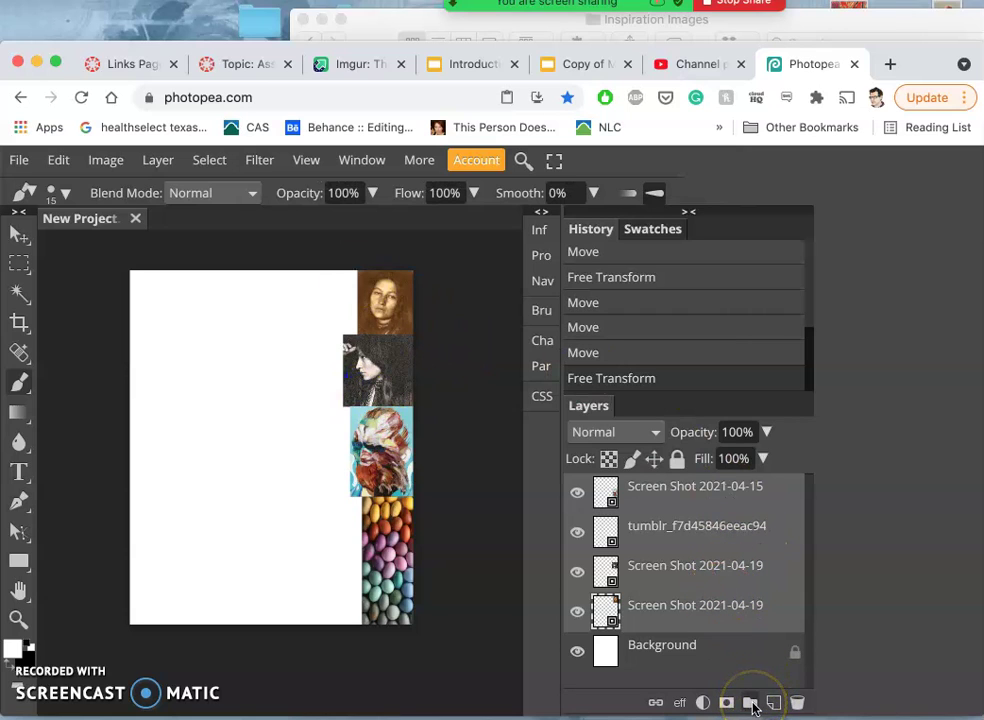
pyautogui.click(750, 703)
pyautogui.doubleClick(650, 486)
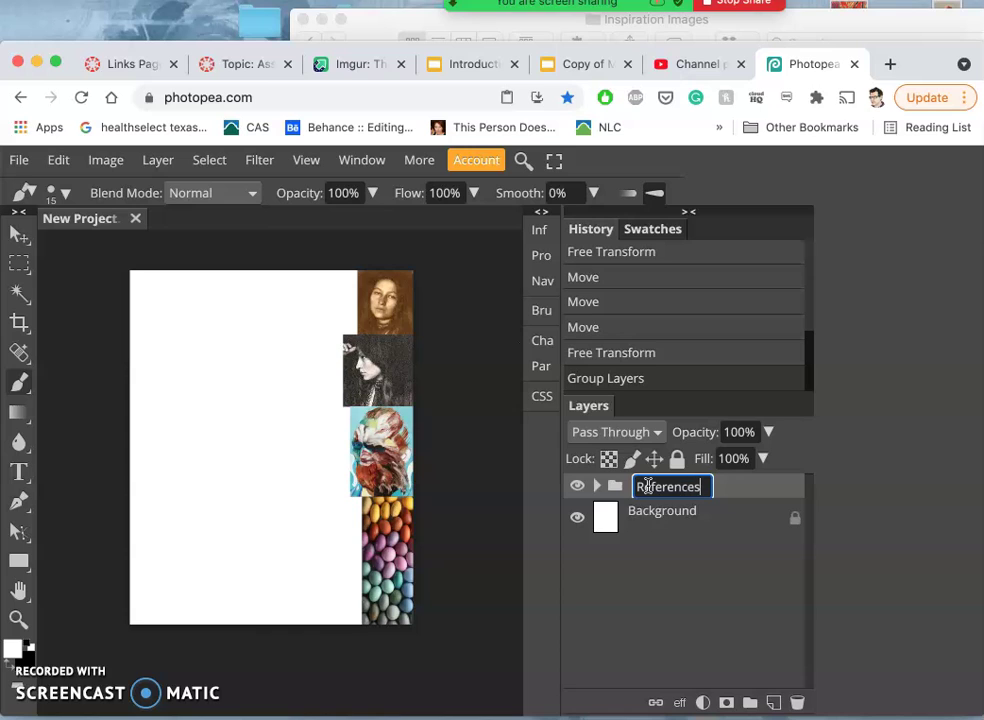
pyautogui.click(670, 534)
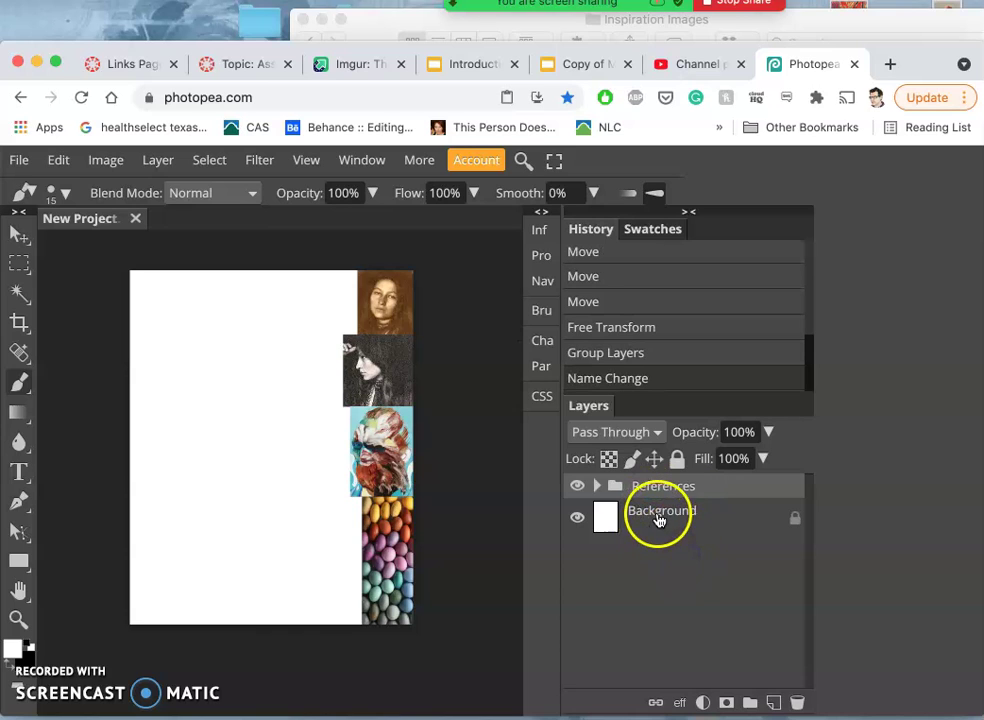
# - Fully lock the Background layer and rename it 'Blank White Canvas'
pyautogui.click(658, 518)
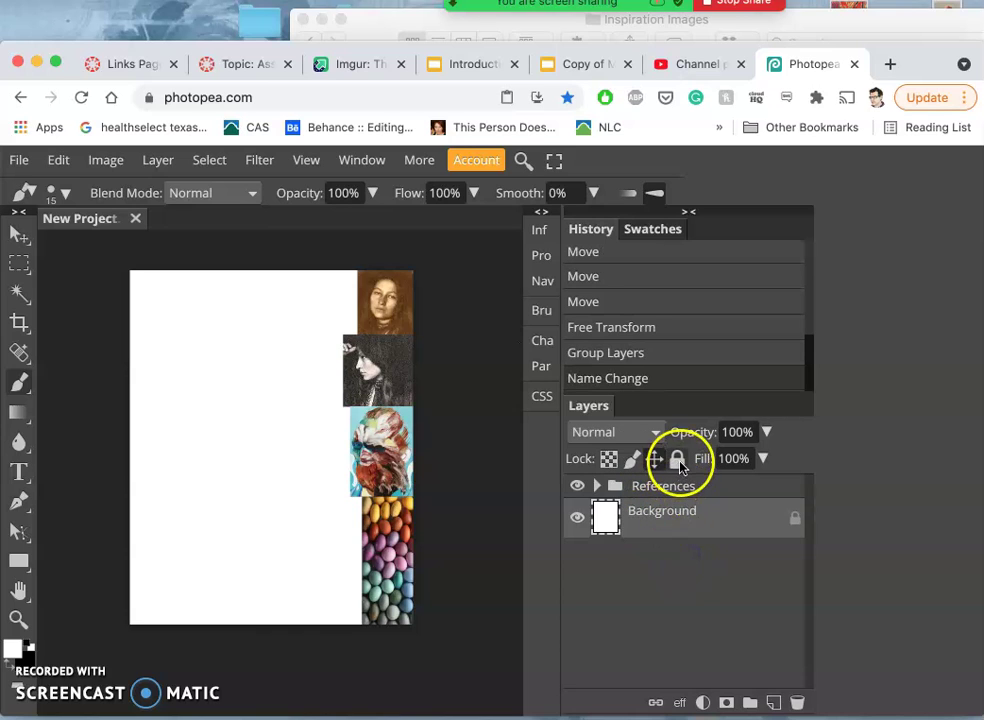
pyautogui.click(677, 458)
pyautogui.doubleClick(665, 513)
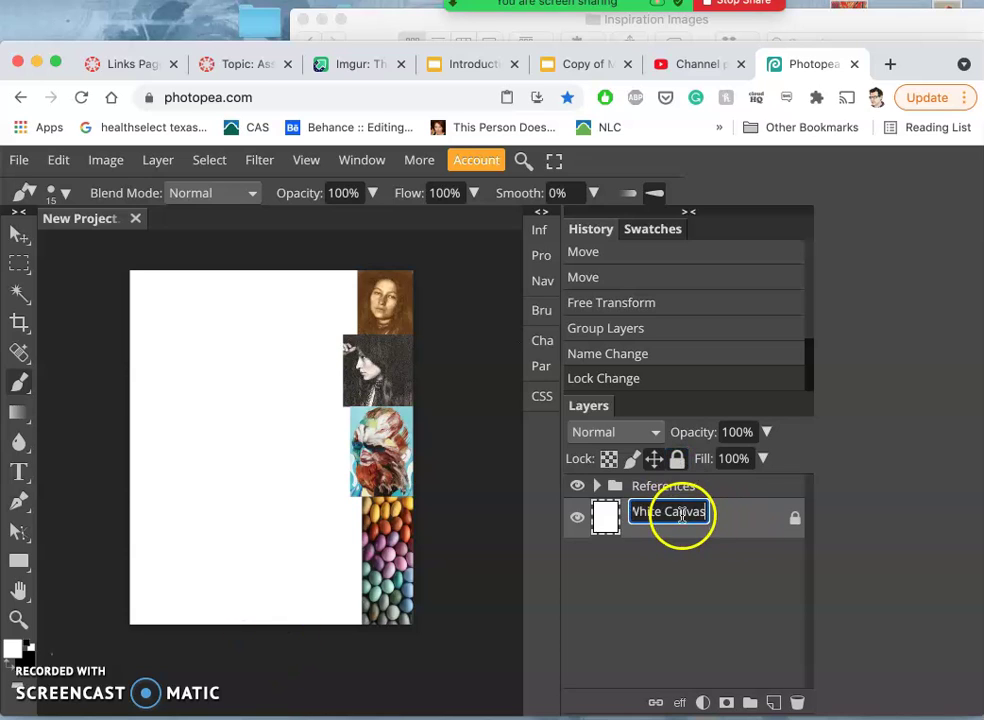
pyautogui.click(739, 517)
pyautogui.moveTo(115, 400)
pyautogui.mouseDown()
pyautogui.moveTo(88, 406)
pyautogui.moveTo(169, 380)
pyautogui.mouseUp()
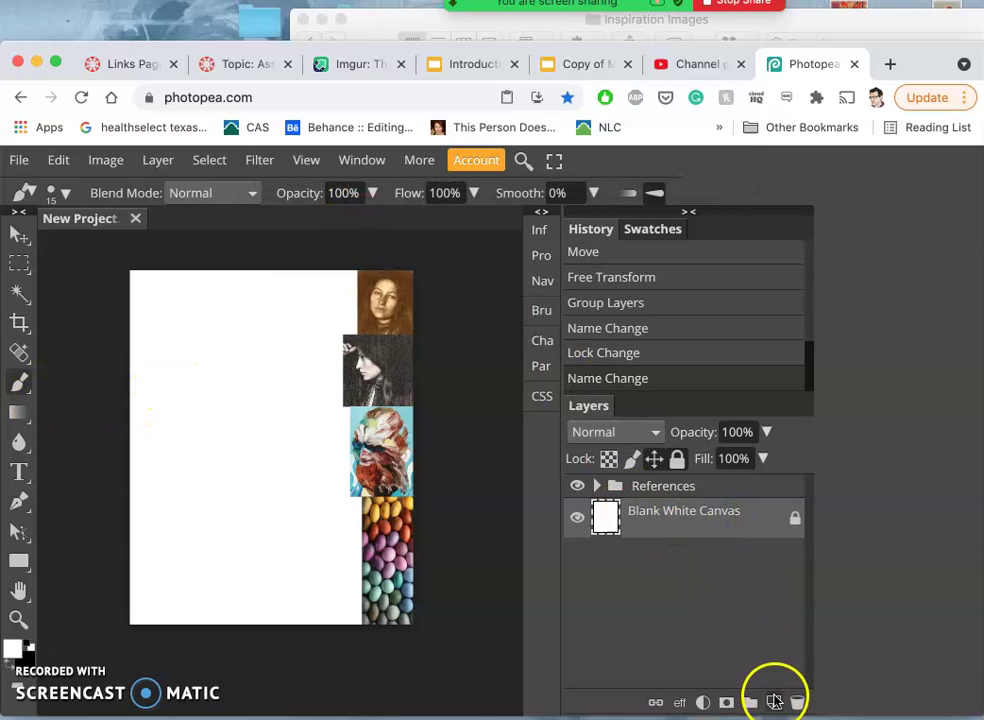
# - Add a new layer named 'Loose Shape Sketch', then switch to the Google Slides presentation
pyautogui.click(774, 700)
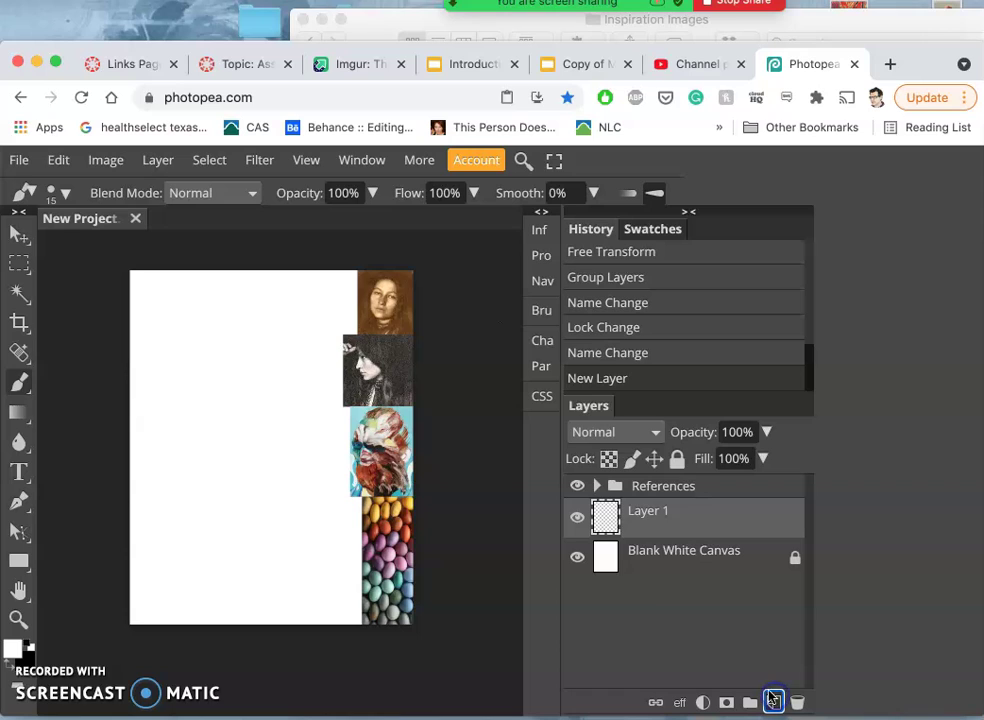
pyautogui.doubleClick(644, 513)
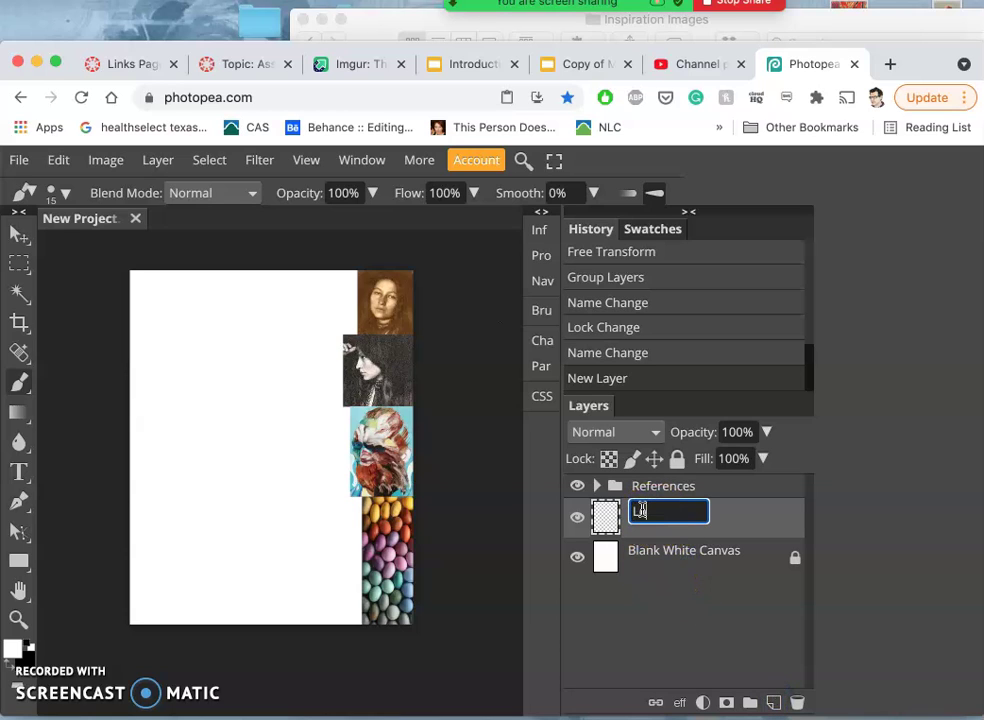
pyautogui.write('Loose Shape Sketch')
pyautogui.click(622, 515)
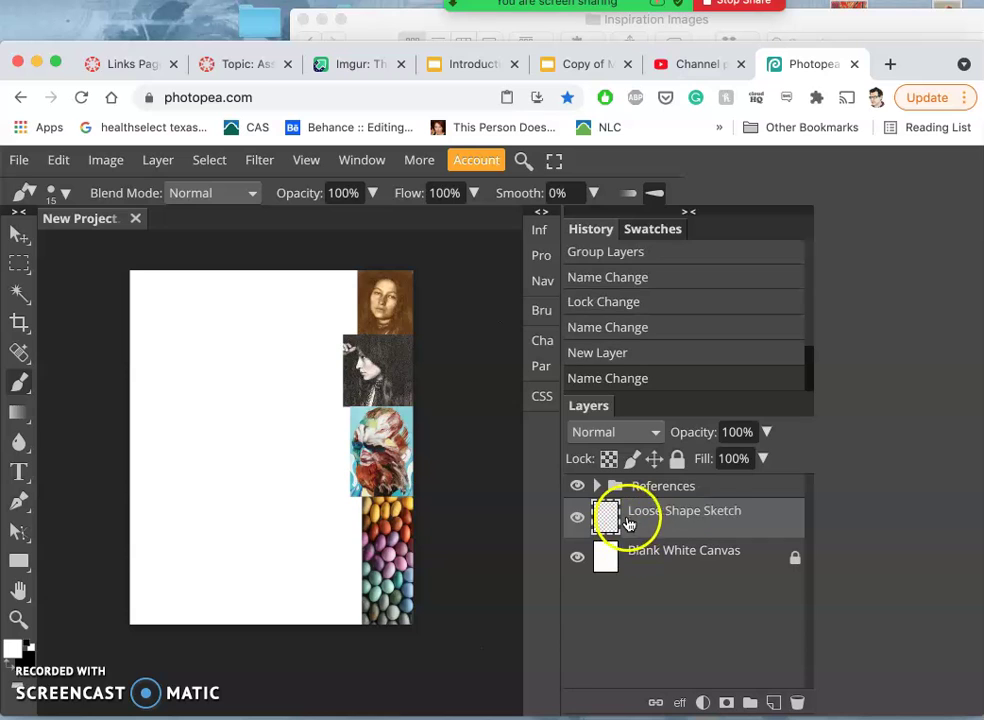
pyautogui.click(580, 63)
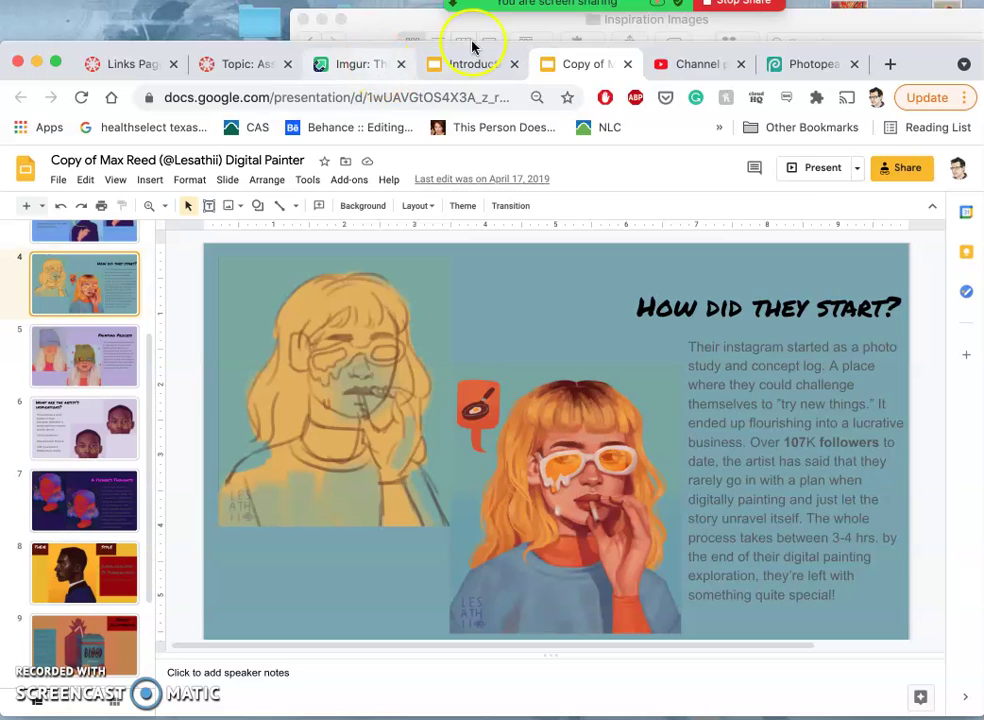
# - Go back to the Photopea project from the 'How did they start?' slide
pyautogui.click(811, 63)
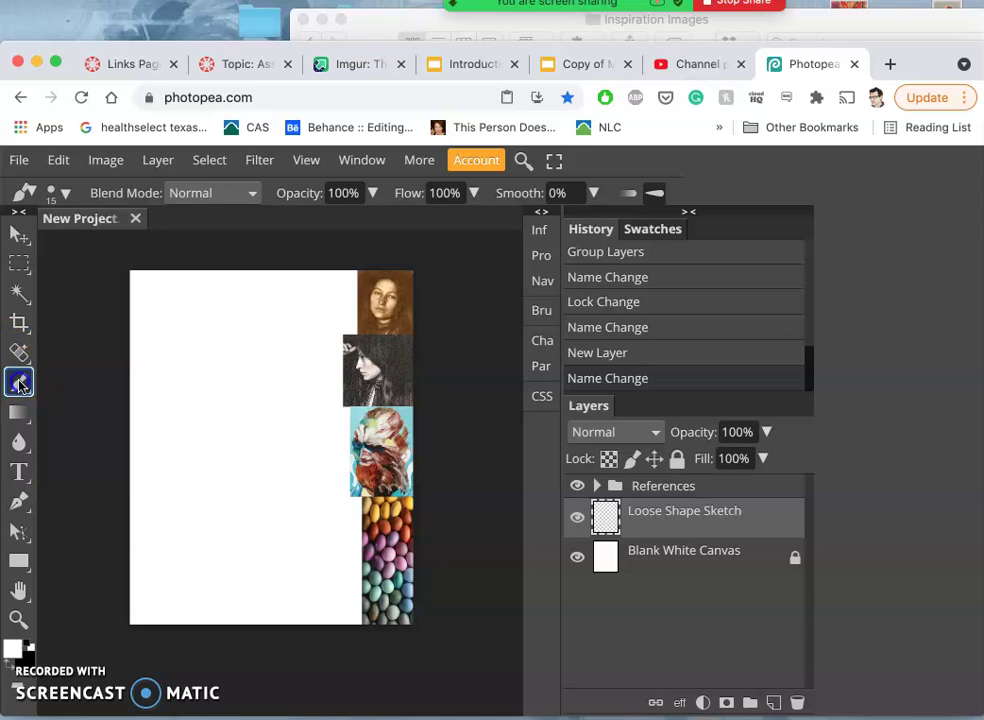
# - Open the brush preset settings showing the 15 px, 100% hardness brush
pyautogui.click(67, 199)
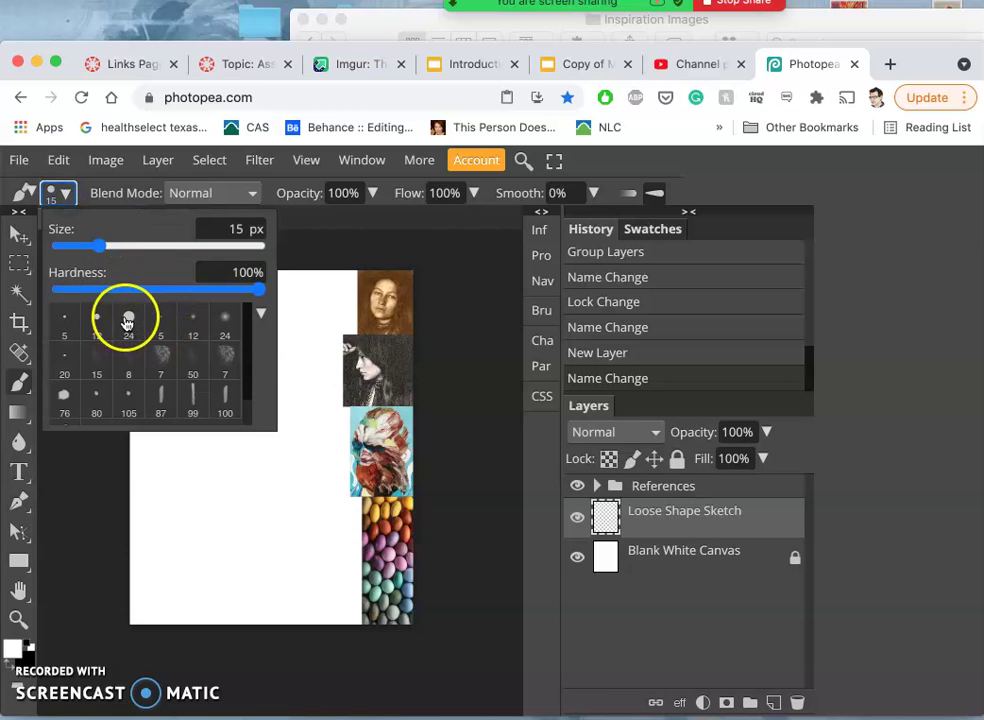